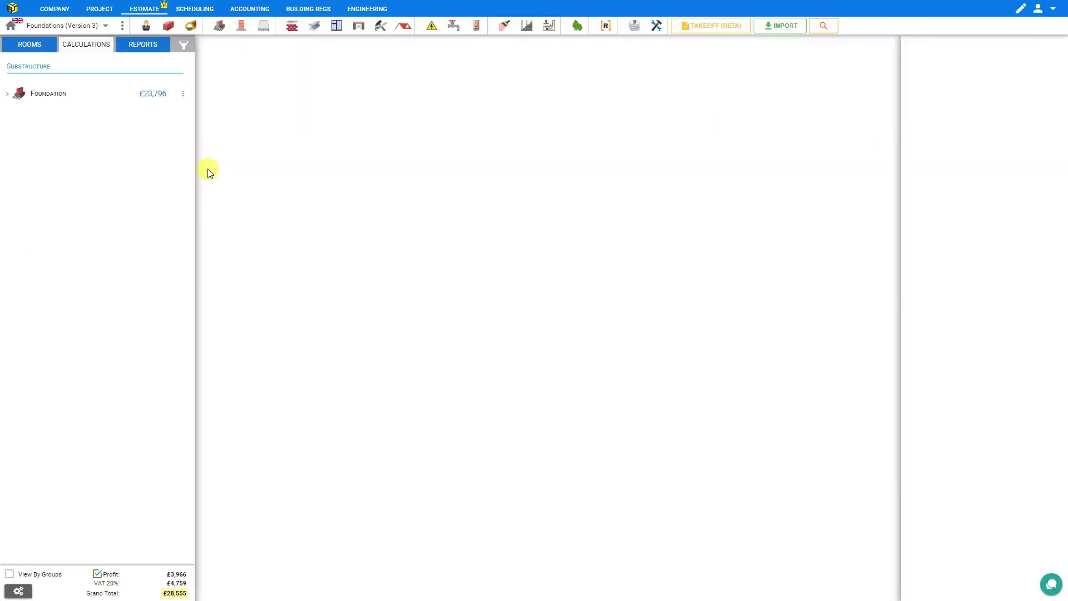
Add a 6m x 3m Raft Foundation, priced £5,994, to the Foundation group.
click(220, 28)
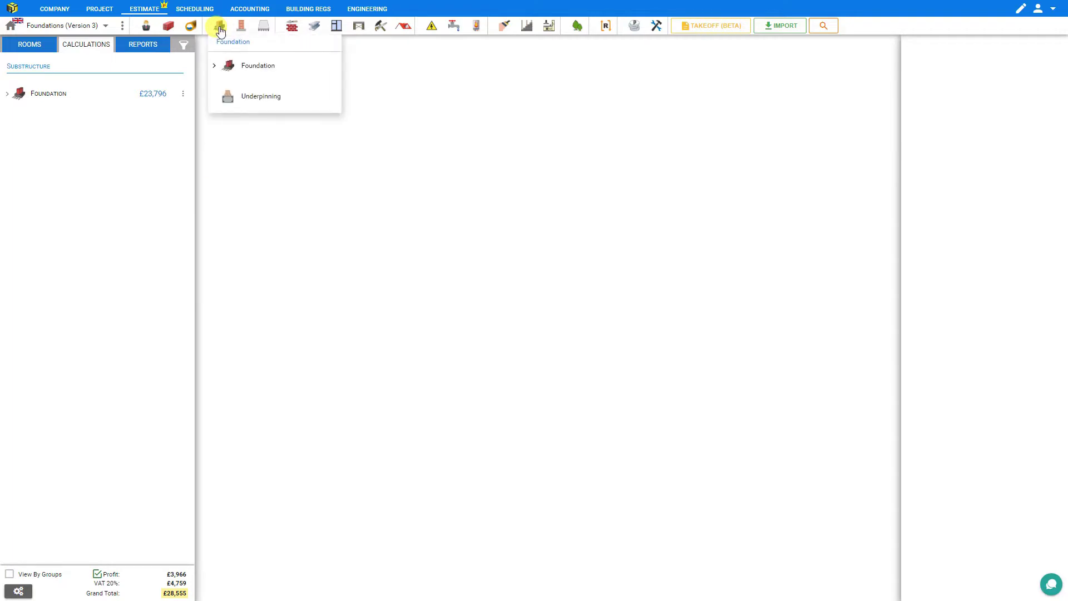
click(214, 68)
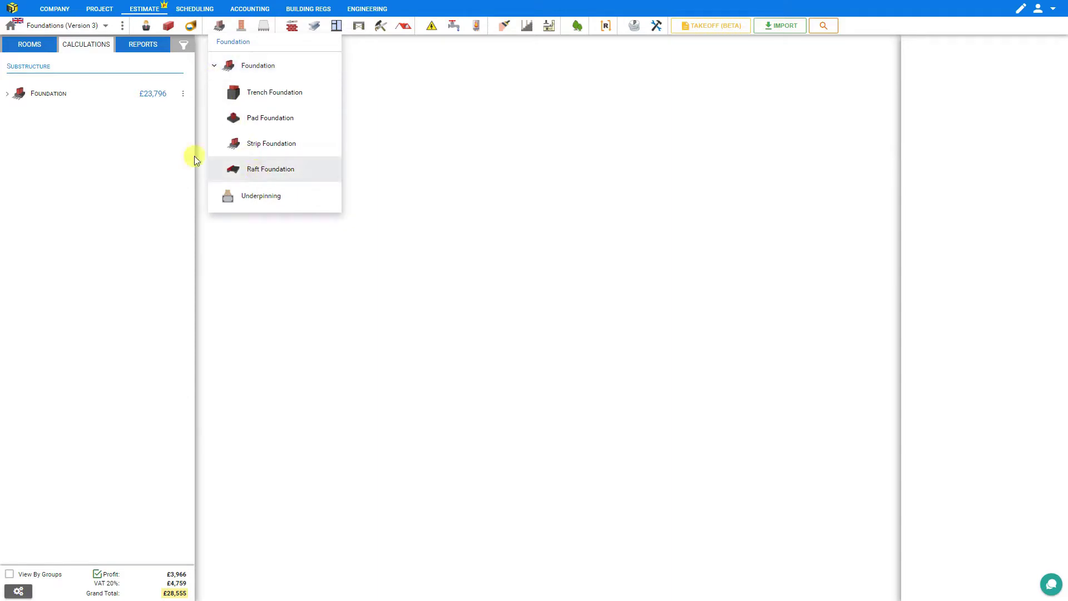
click(6, 98)
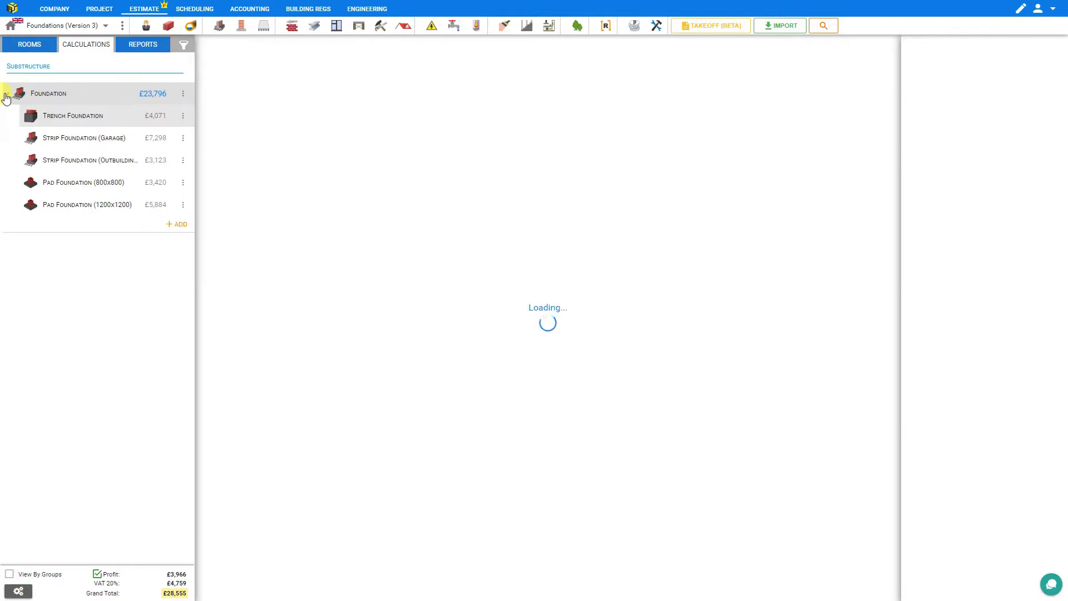
click(182, 226)
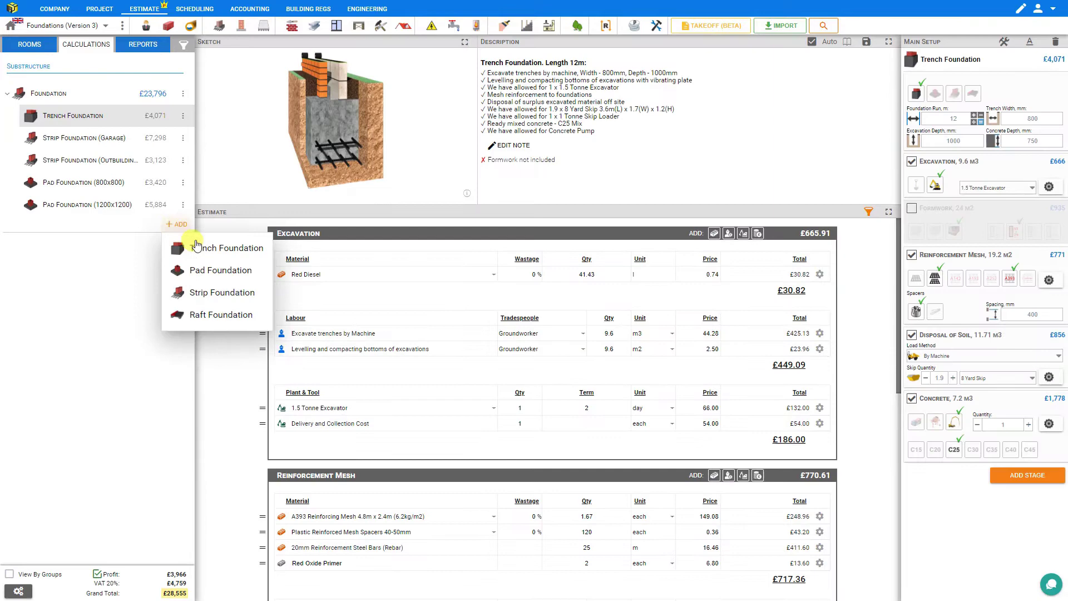
click(200, 318)
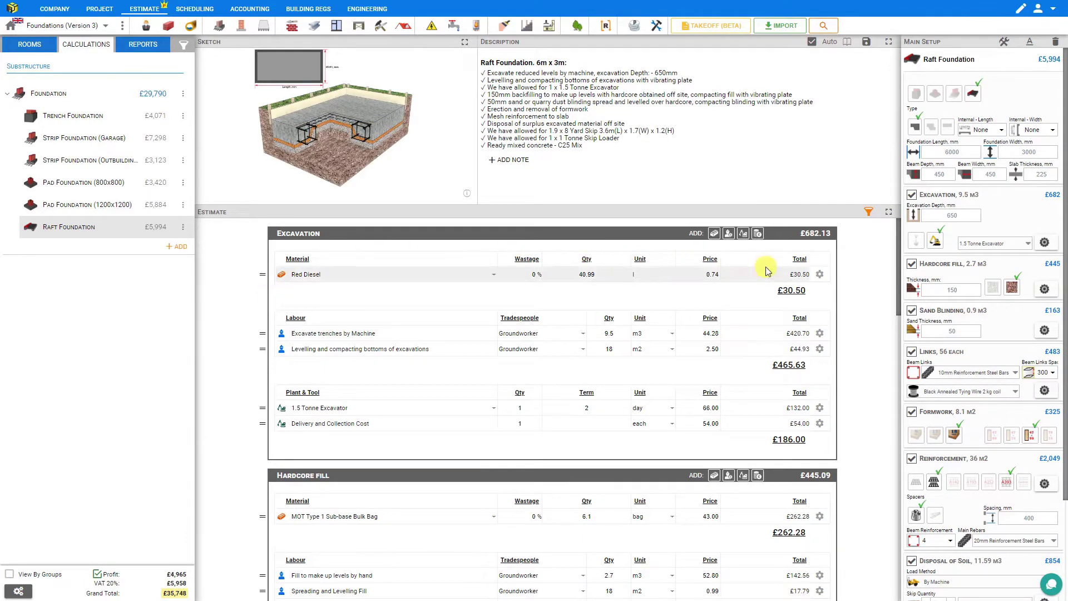
Enlarge the sketch and trial 1 and 3 internal beams along length and width.
click(466, 43)
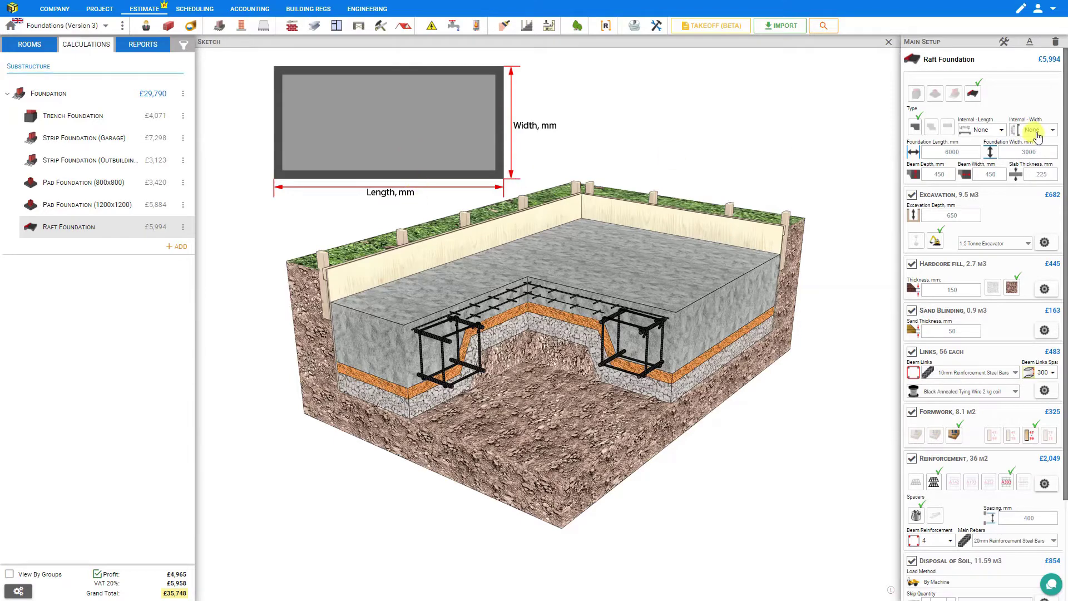
click(1002, 133)
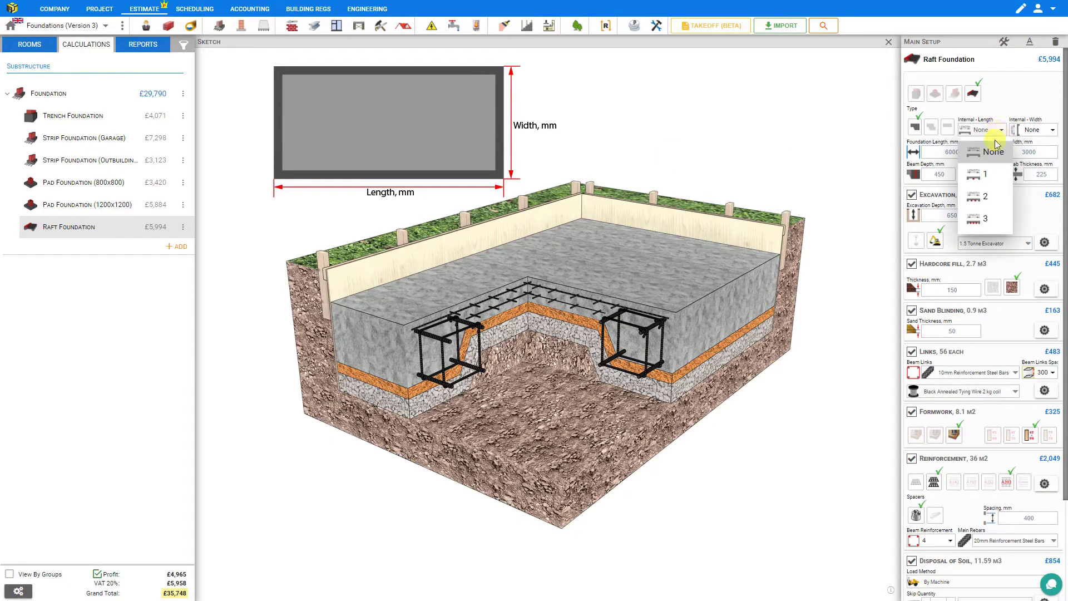
click(990, 174)
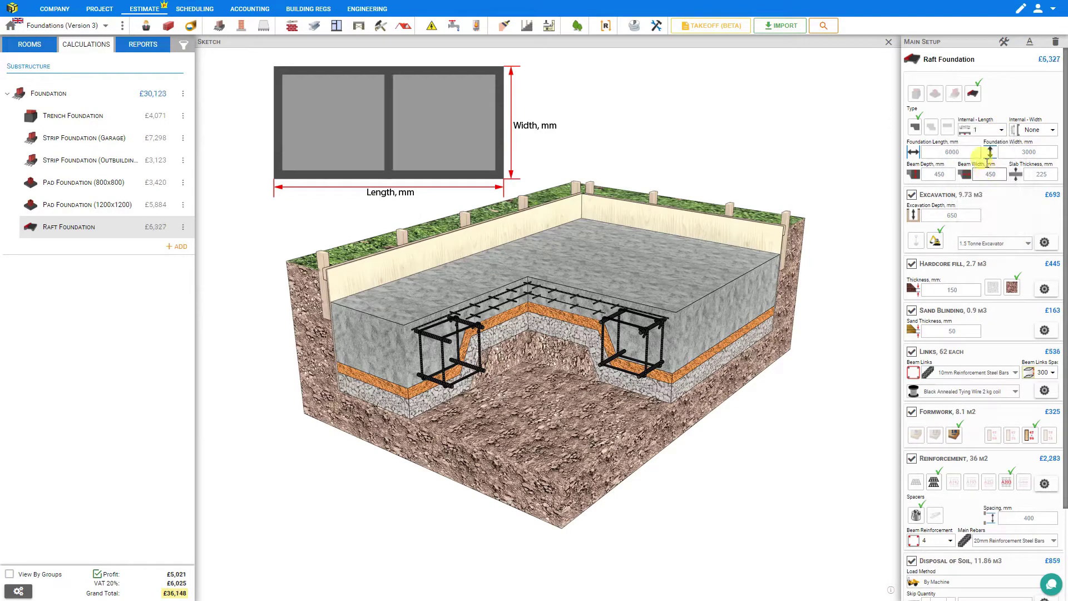
click(1000, 132)
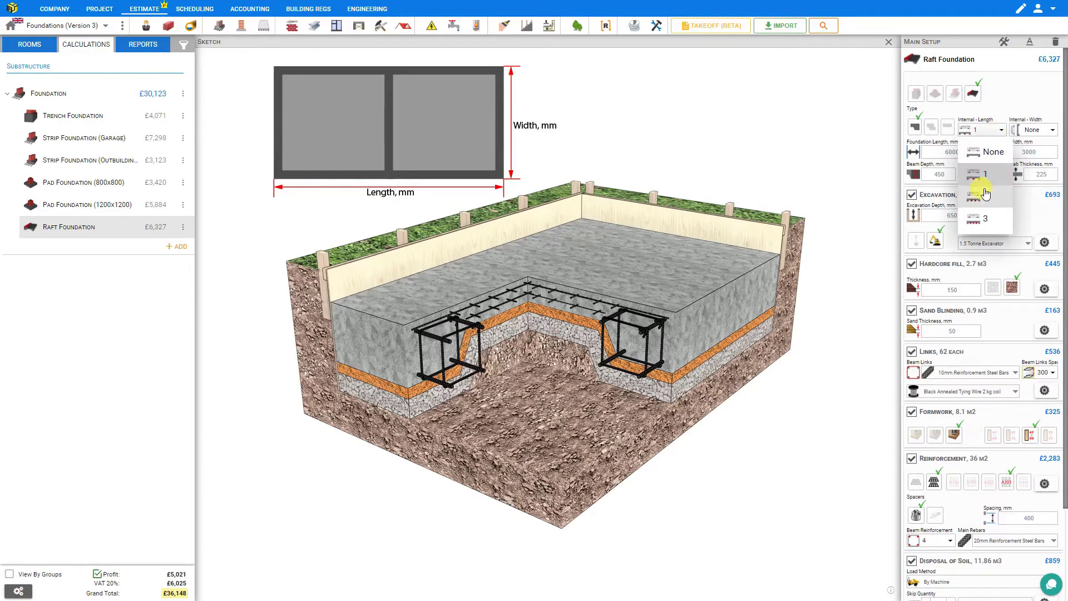
click(986, 220)
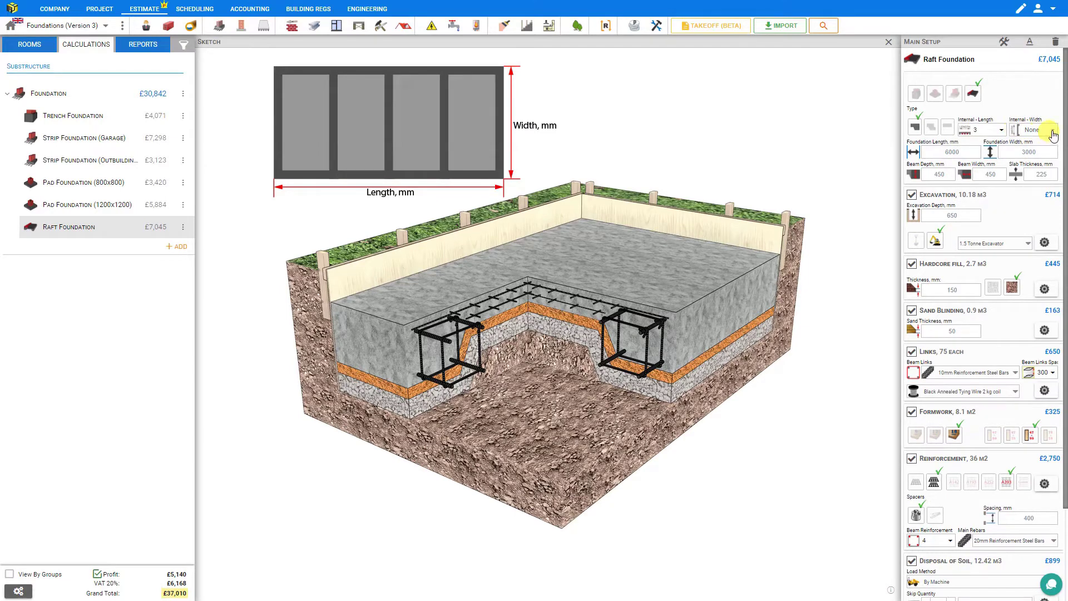
click(1053, 135)
click(1040, 173)
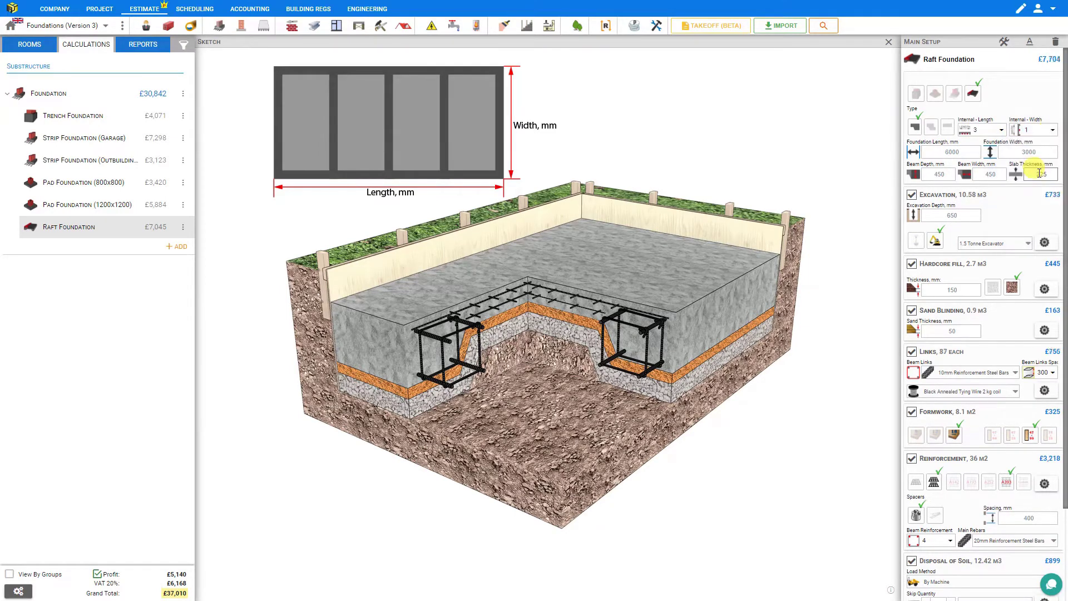
click(1051, 137)
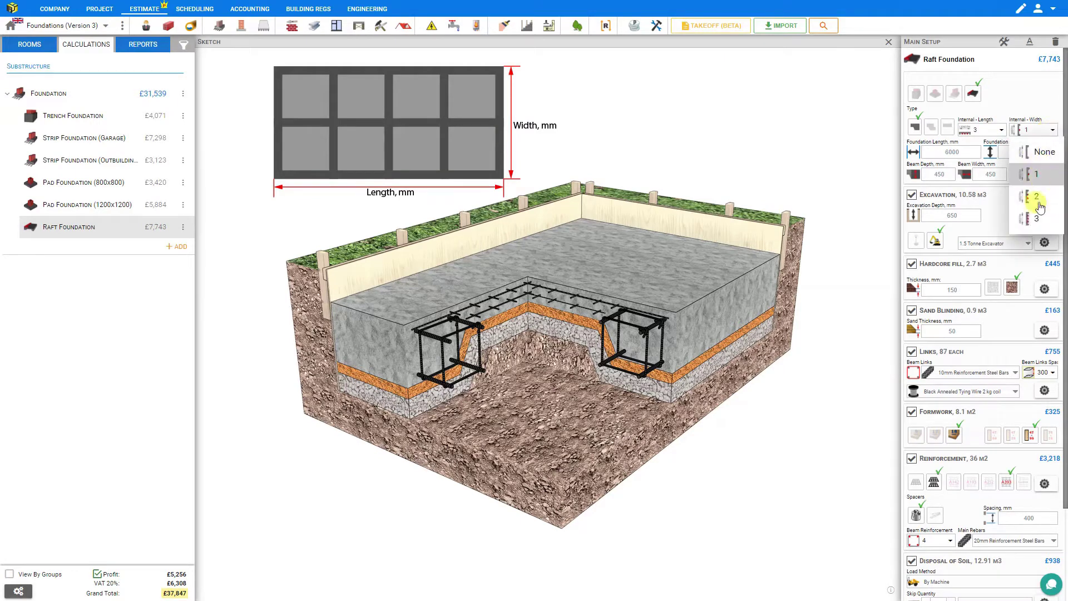
click(1052, 214)
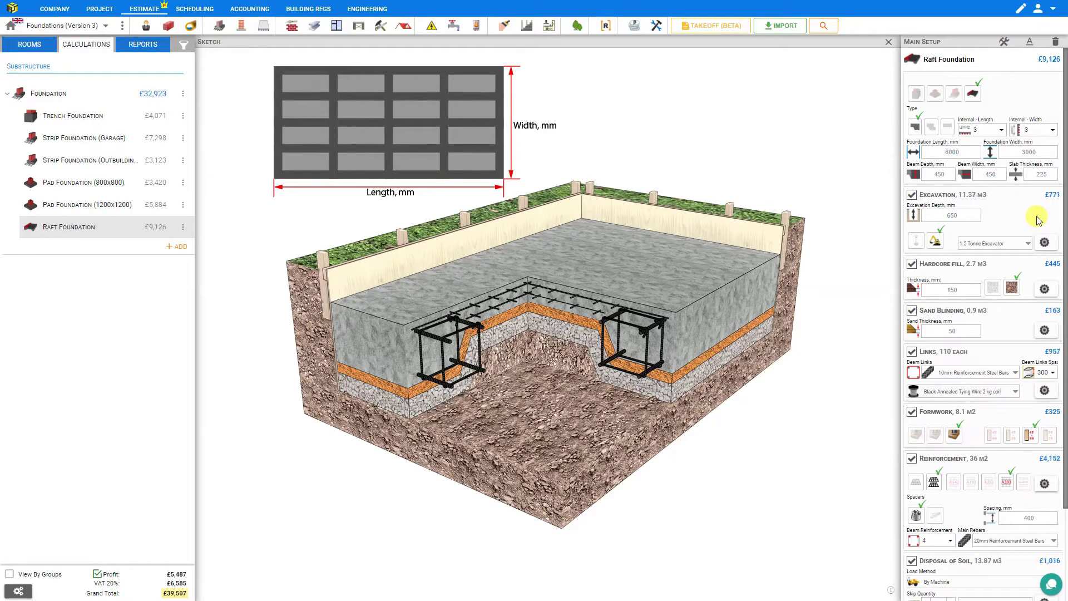
Set the raft to 2 internal length beams and 1 internal width beam (£7,425).
click(1001, 131)
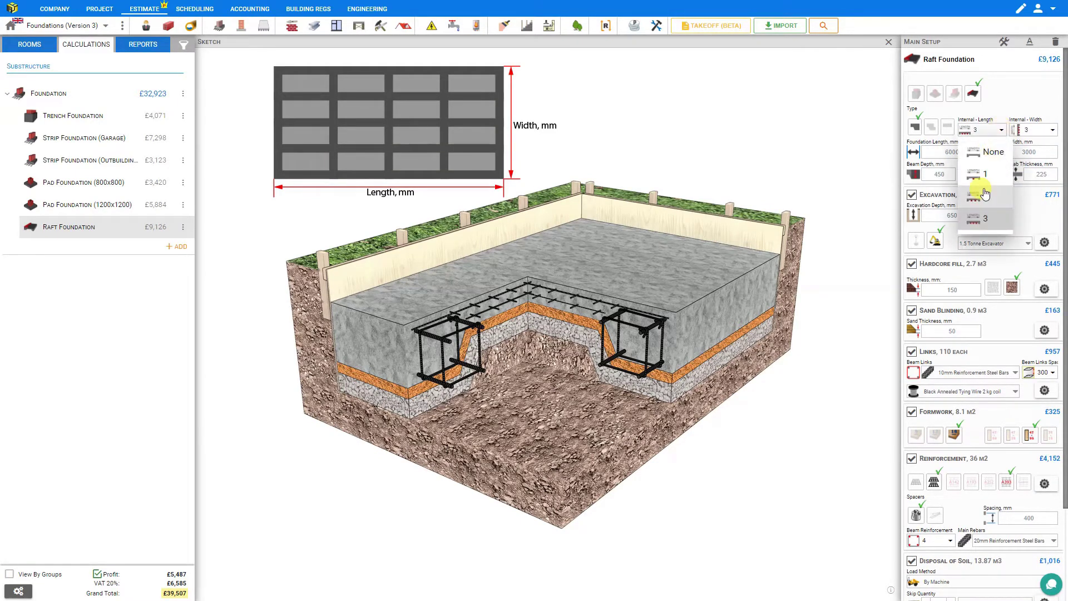
click(985, 194)
click(1049, 134)
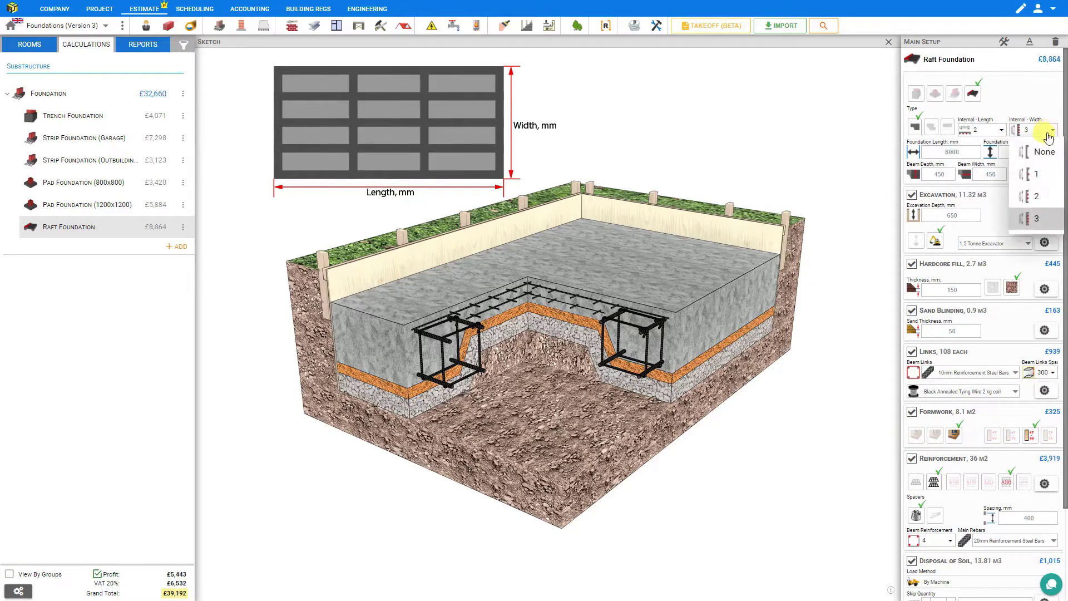
click(1042, 179)
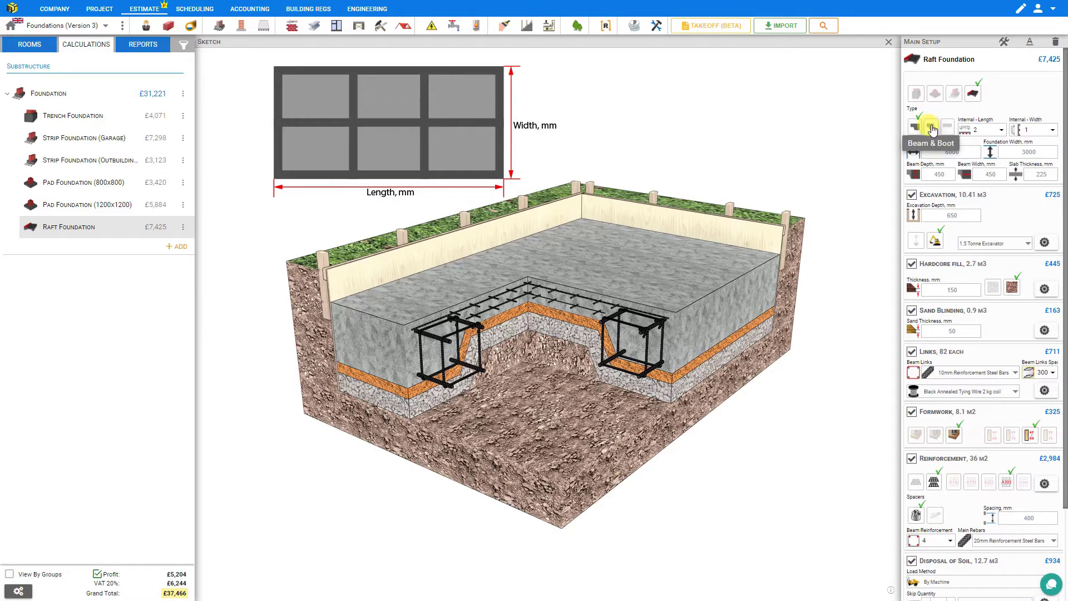
click(931, 128)
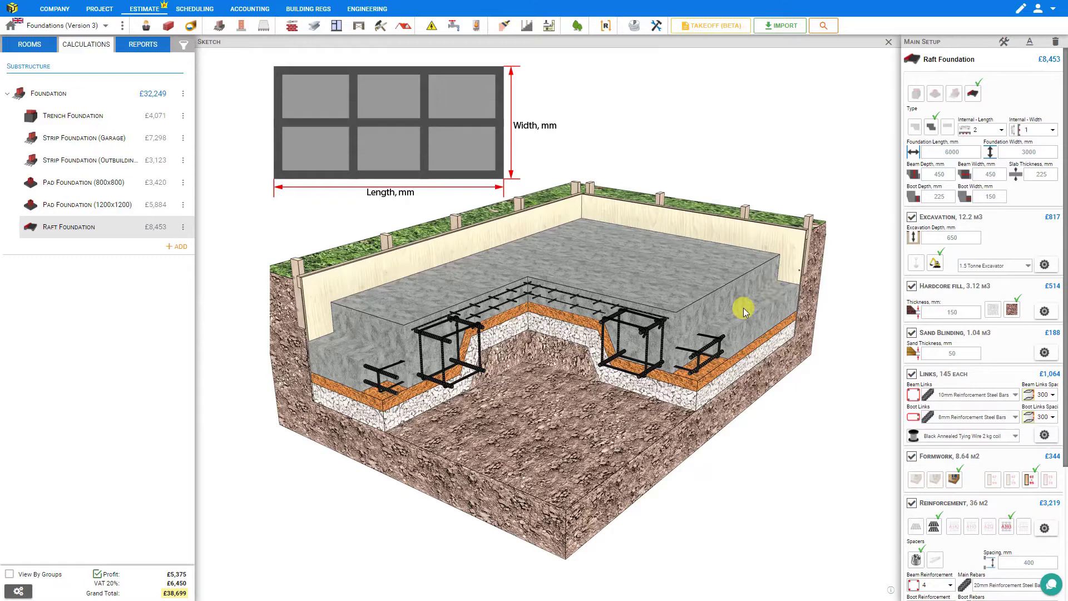
click(915, 128)
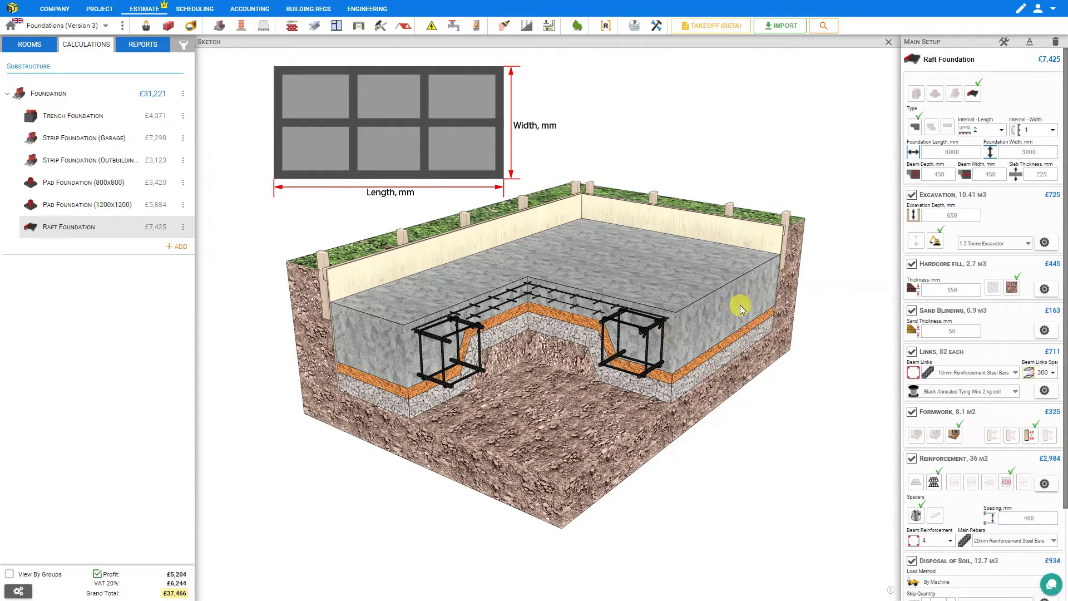
click(932, 131)
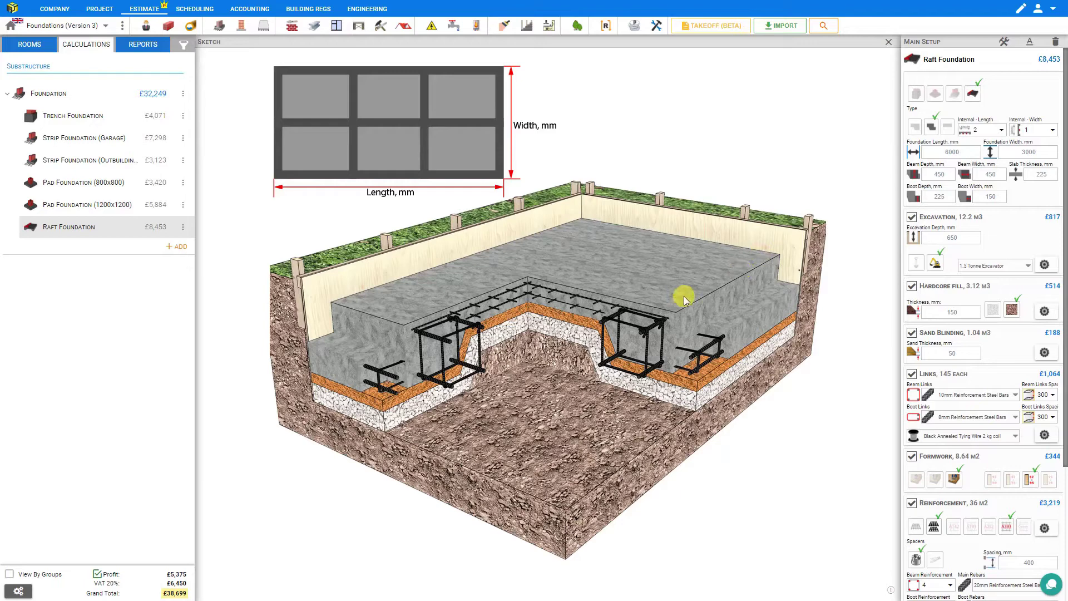
click(947, 127)
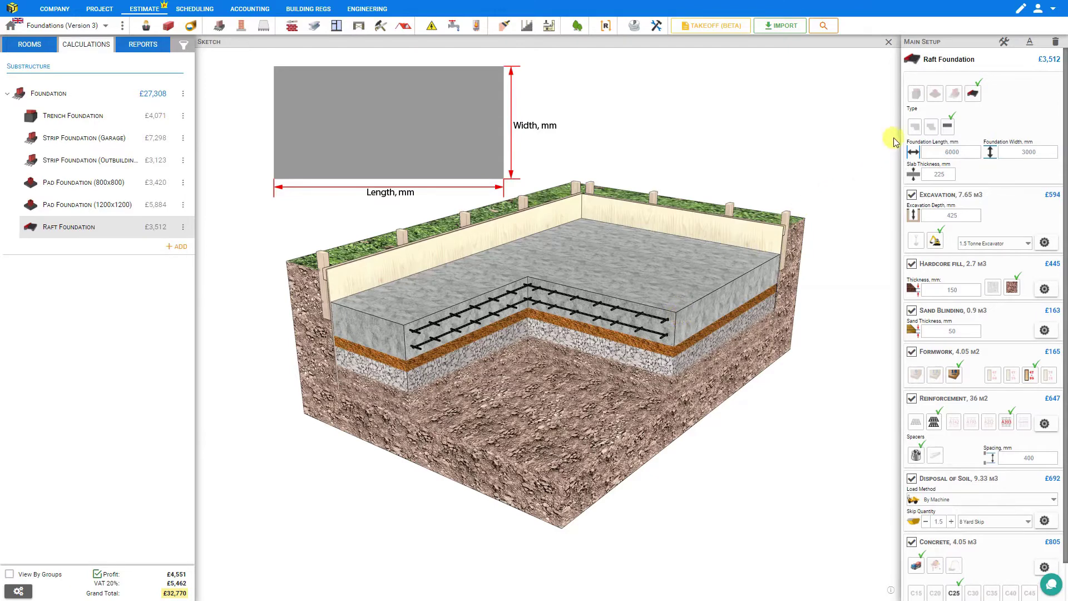
click(914, 128)
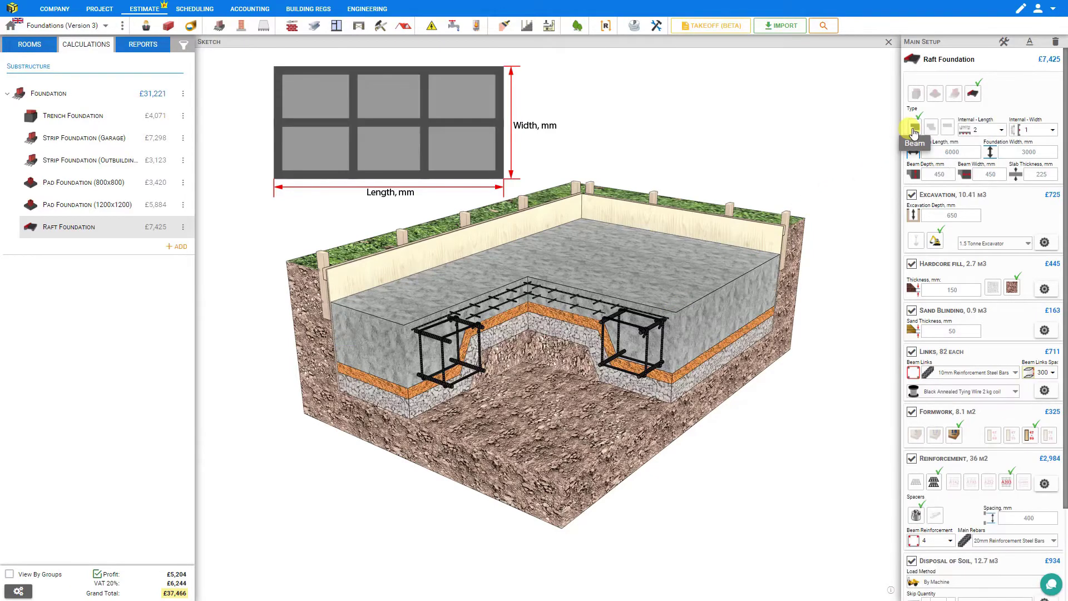
click(1002, 133)
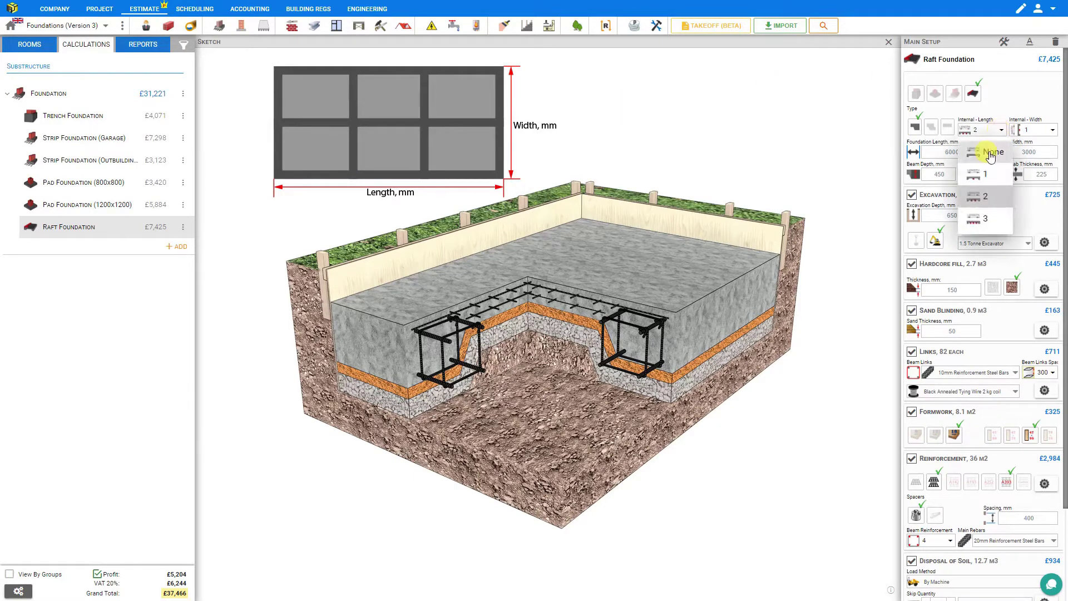
click(980, 148)
click(1053, 132)
click(1033, 145)
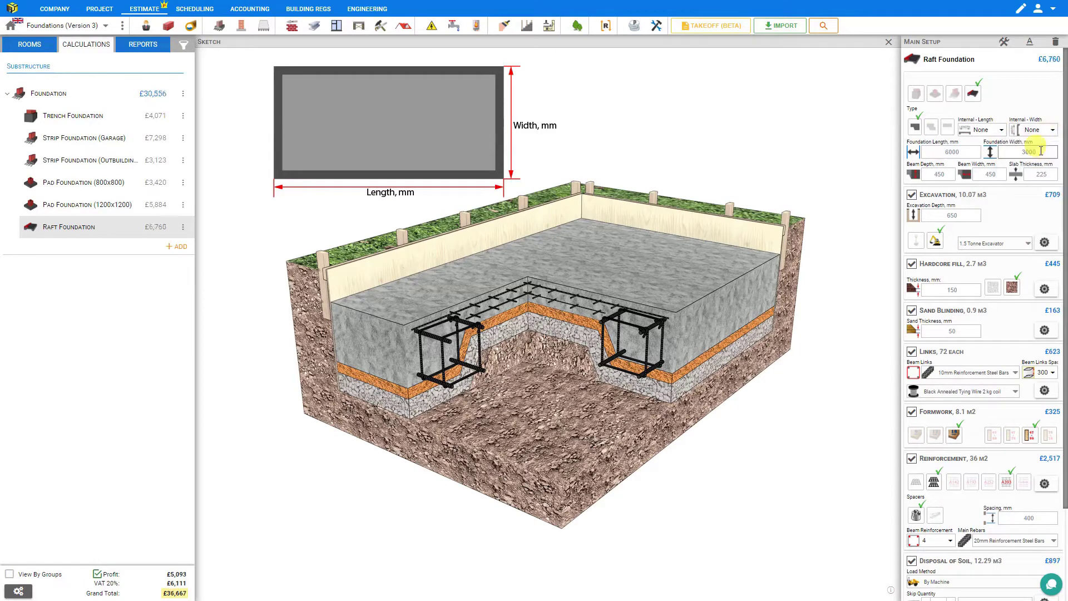
click(1002, 133)
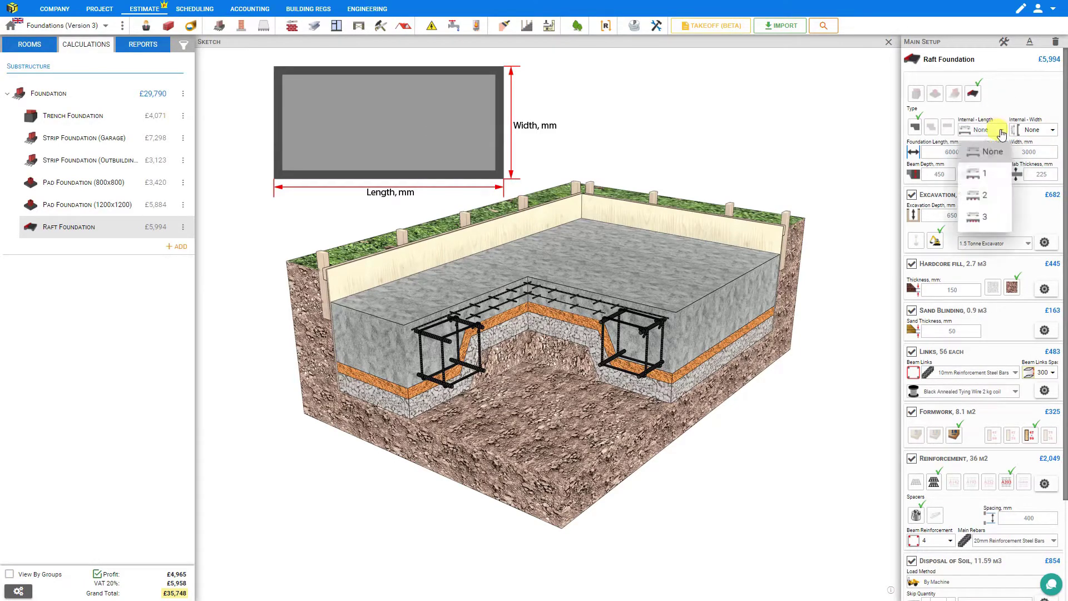
click(981, 199)
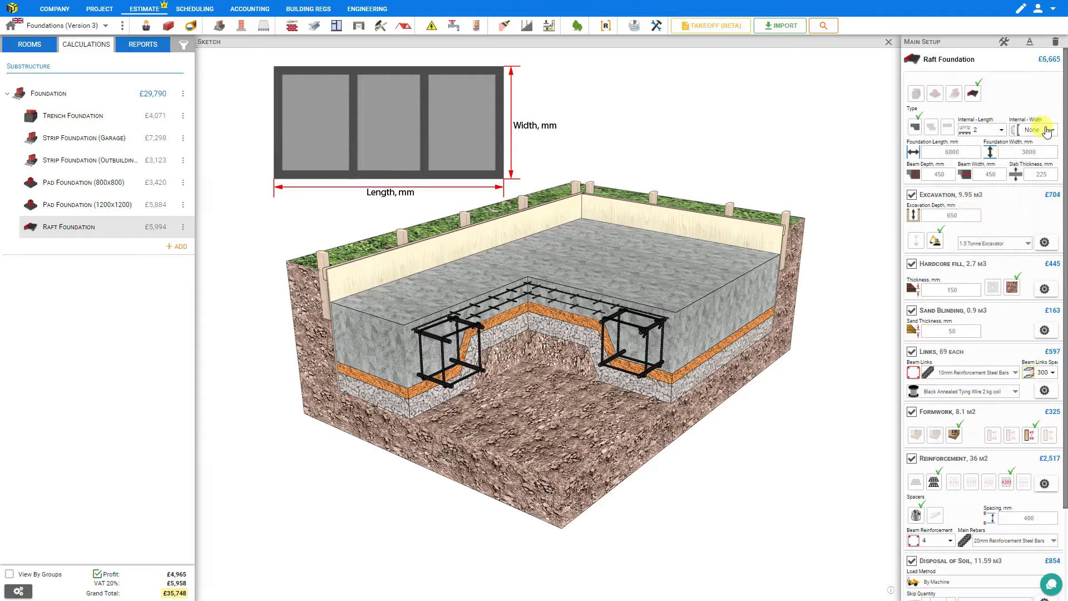
click(1048, 131)
click(1030, 170)
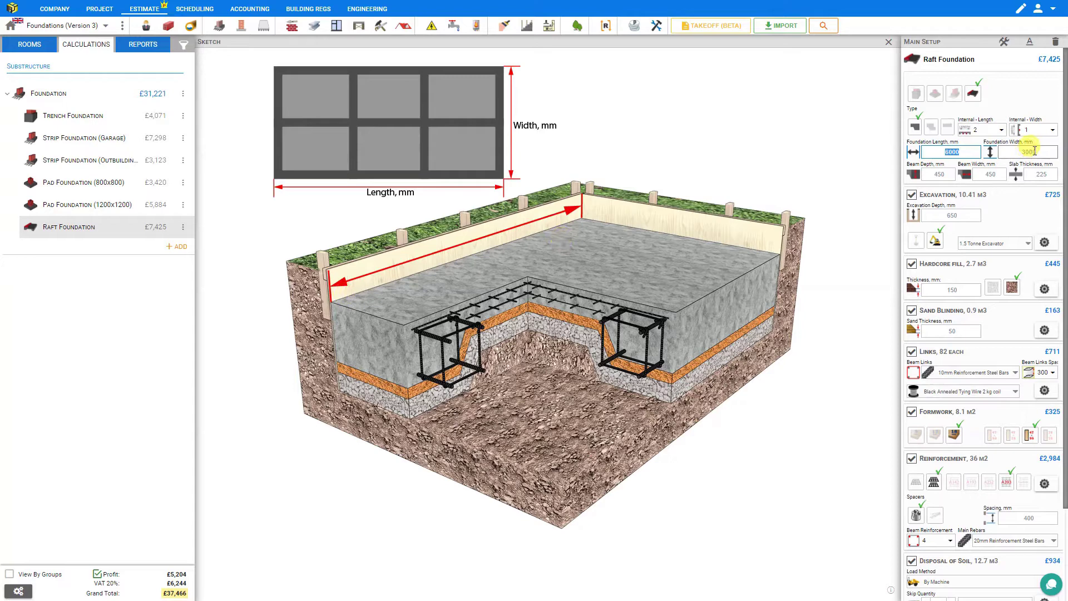
Check the sketch's 3000 mm foundation width, 450 mm beam depth and 225 mm slab thickness.
click(1030, 151)
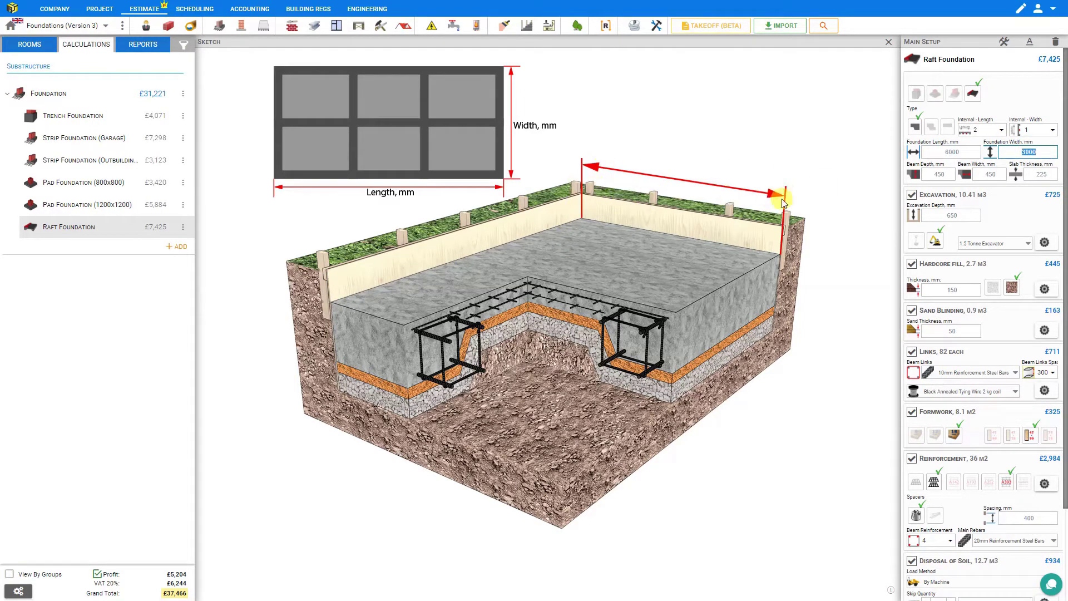
click(940, 174)
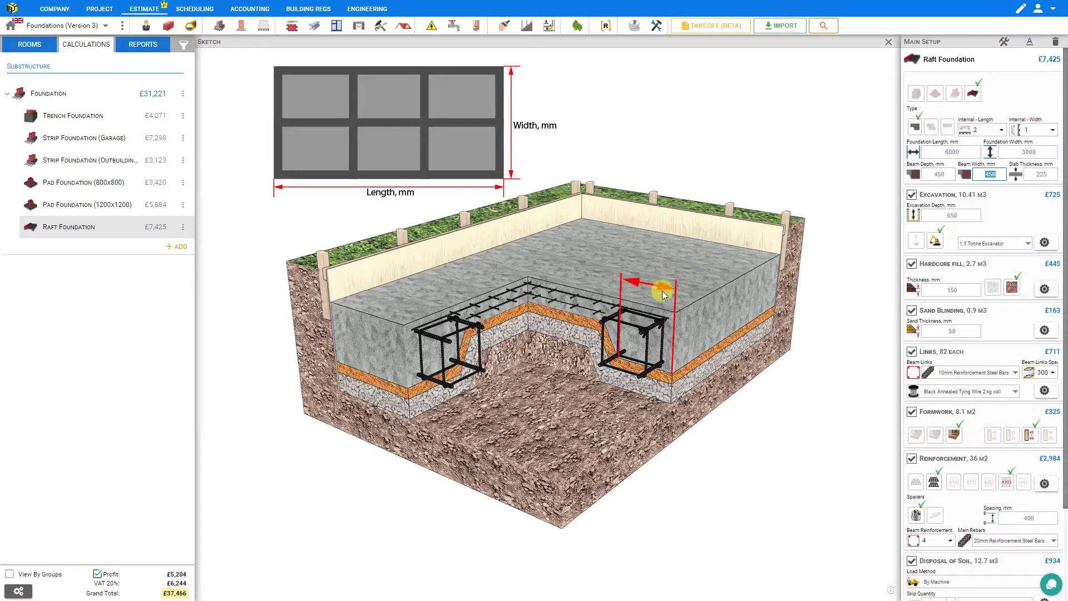
click(1042, 174)
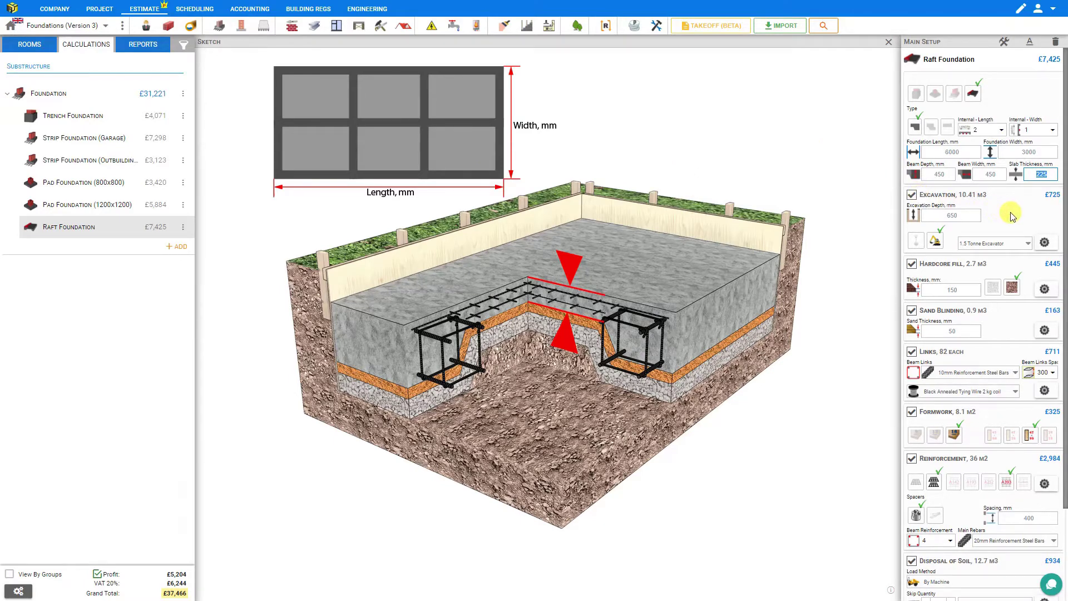
Restore the normal layout and confirm 650 mm excavation depth, trying hand versus machine digging.
click(888, 42)
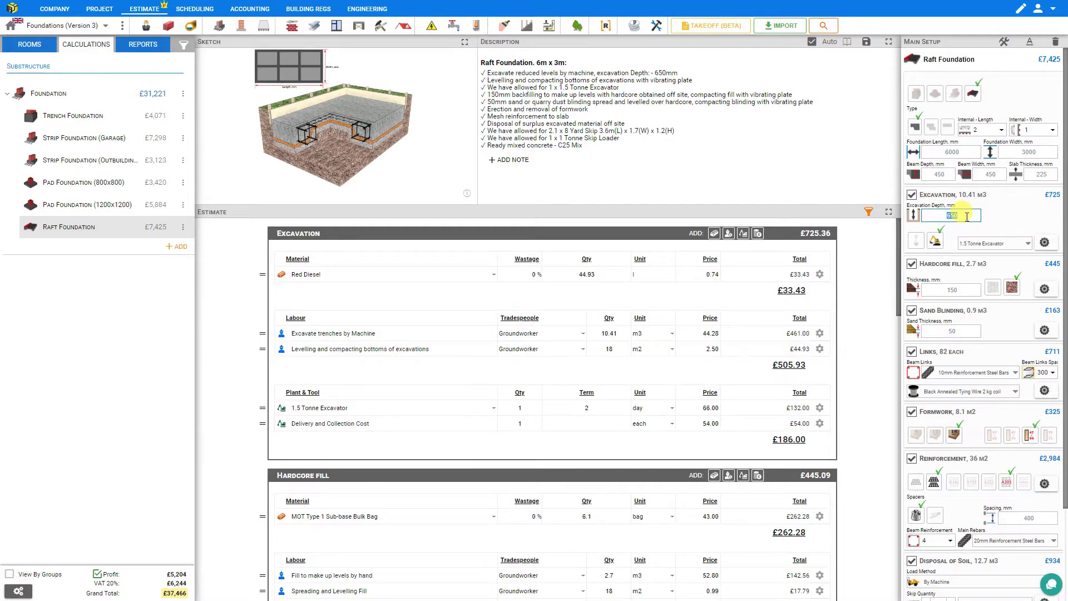
click(917, 242)
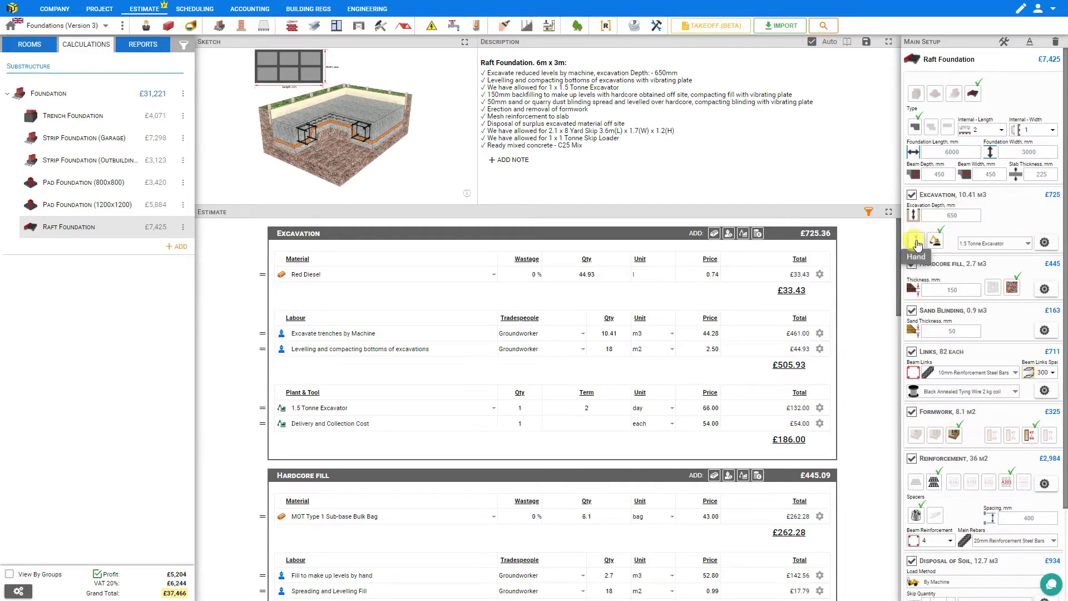
click(917, 242)
click(935, 243)
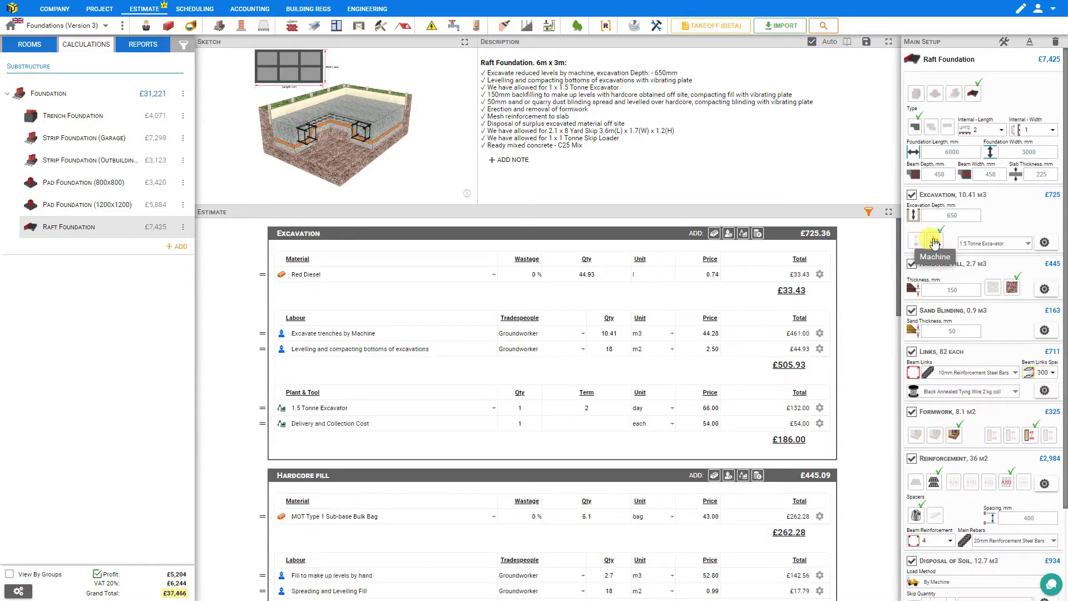
Keep machine excavation with the 1.5 Tonne Excavator (£725) after reviewing its settings.
click(1026, 246)
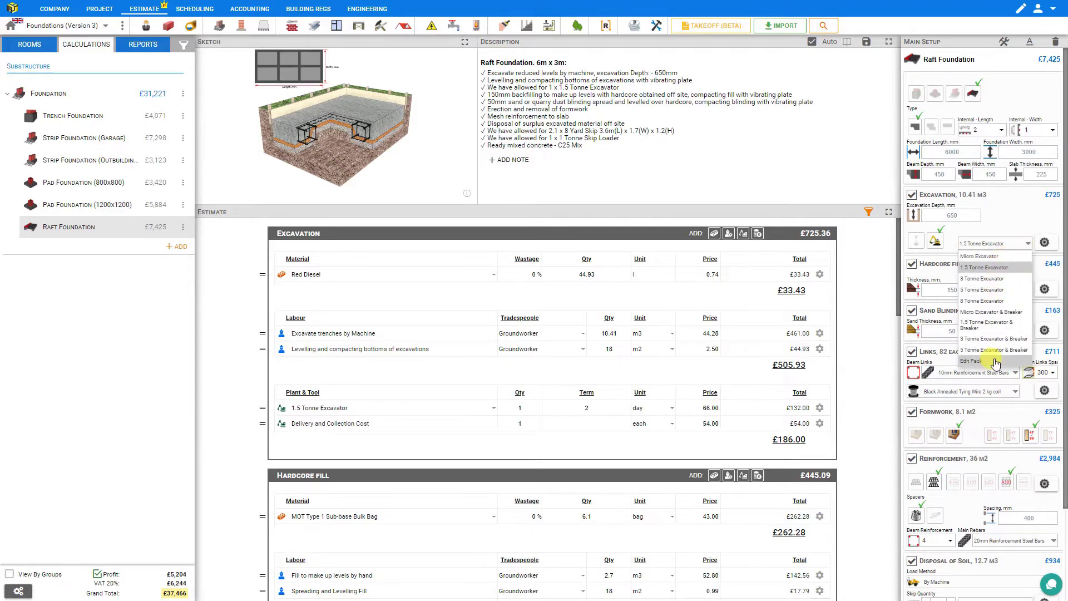
click(984, 270)
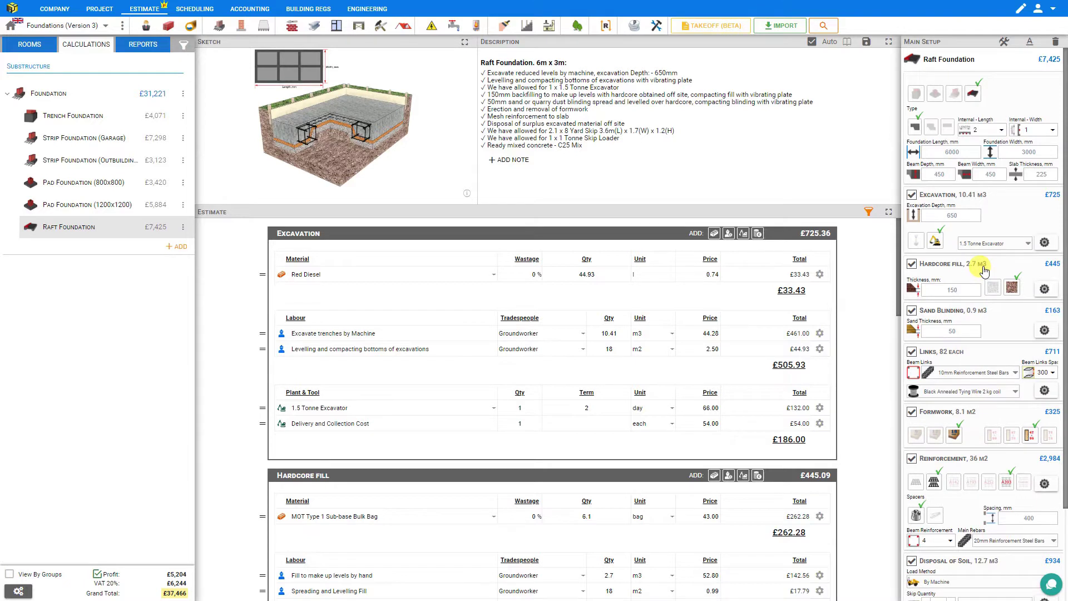
click(1046, 243)
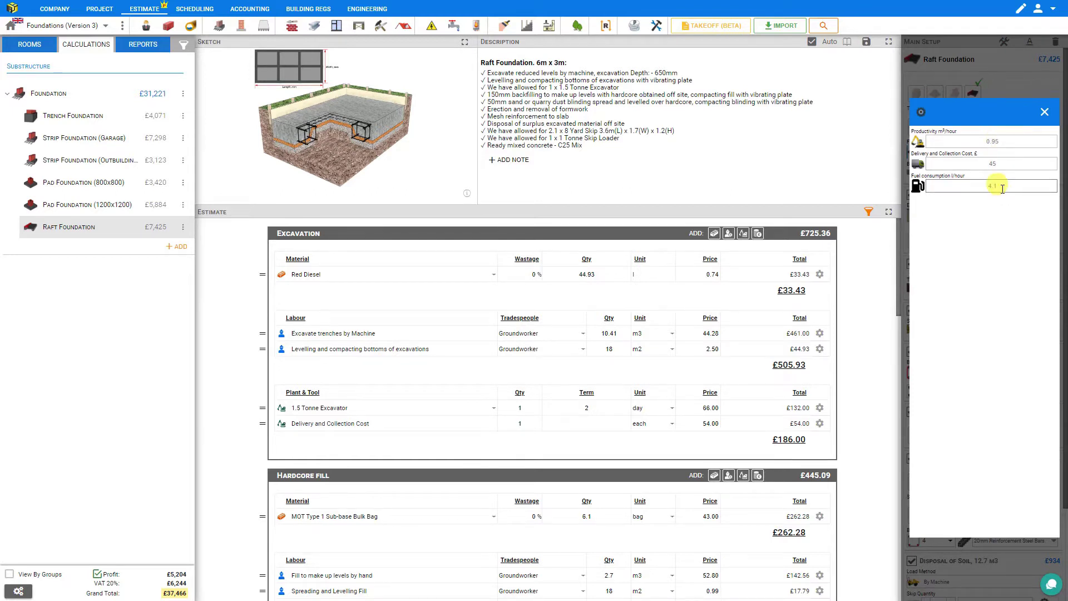
click(1045, 112)
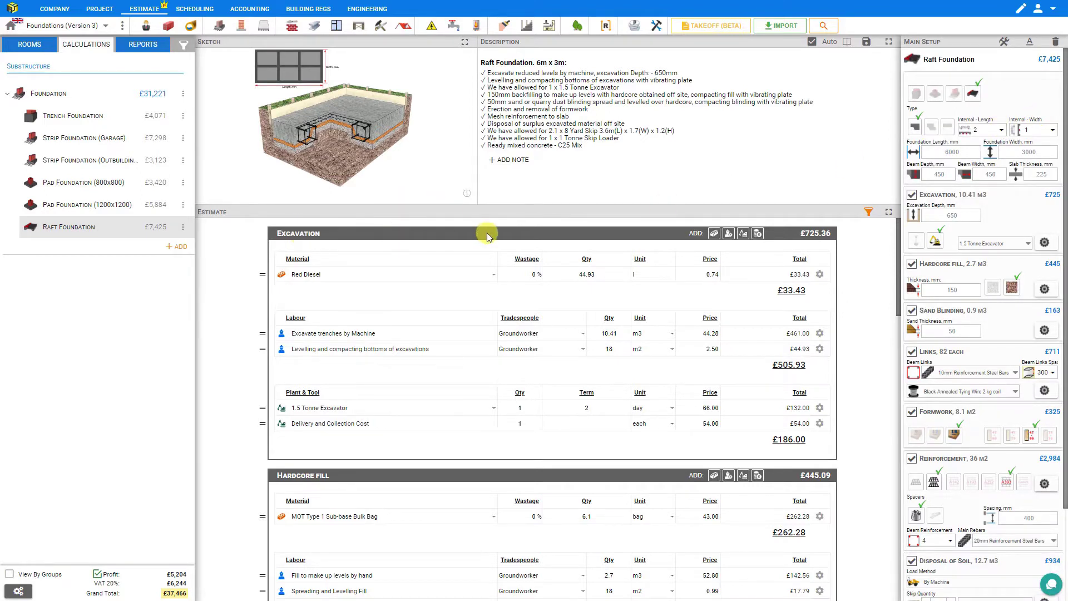
click(916, 243)
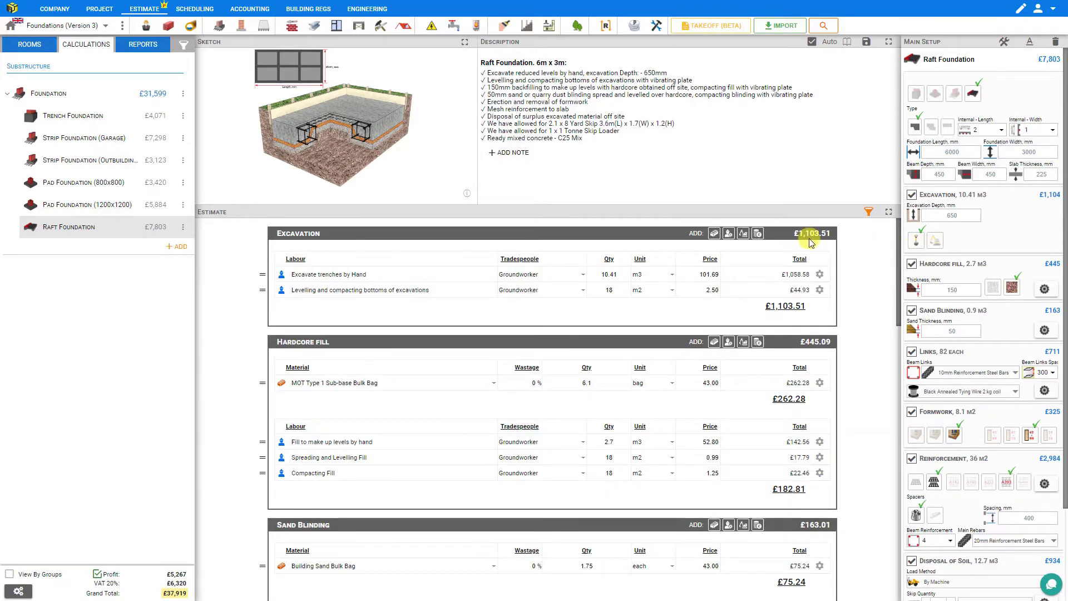
click(935, 245)
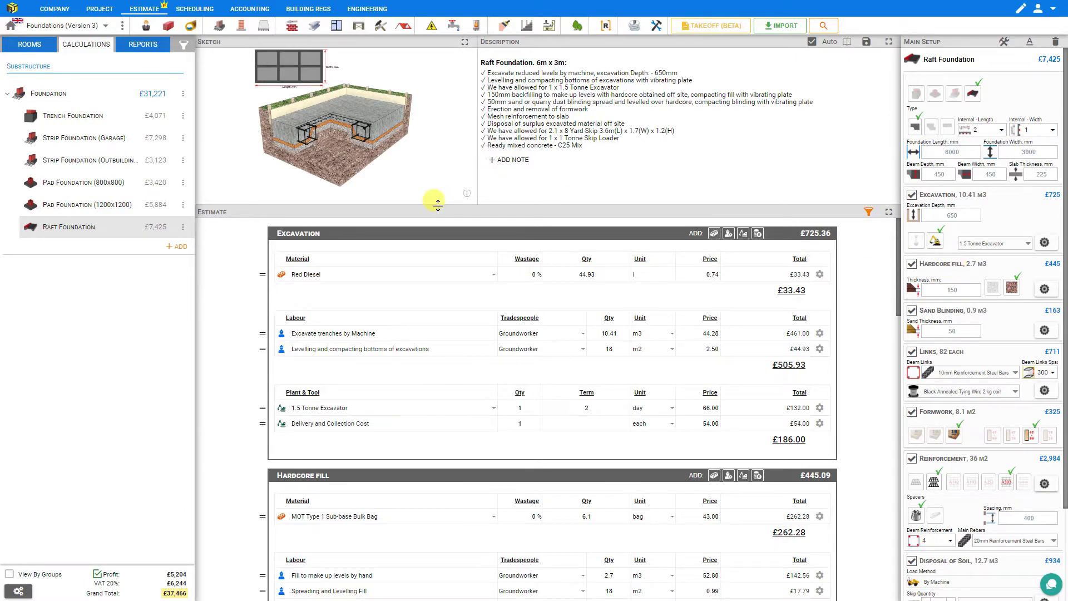
Enlarge the sketch area and set the hardcore fill thickness to 180 mm.
drag(439, 211, 439, 322)
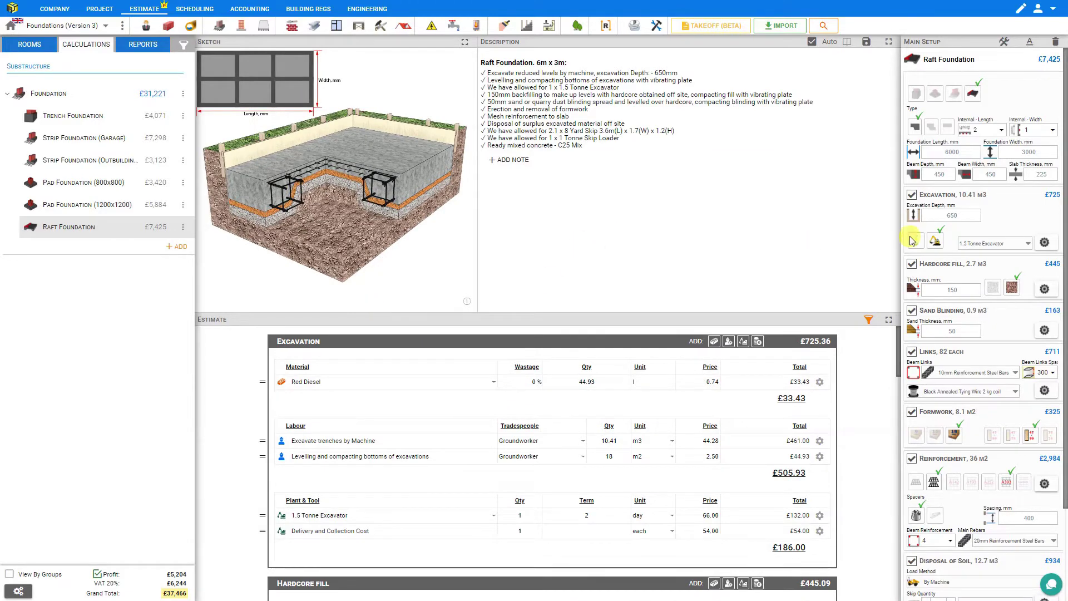
click(911, 265)
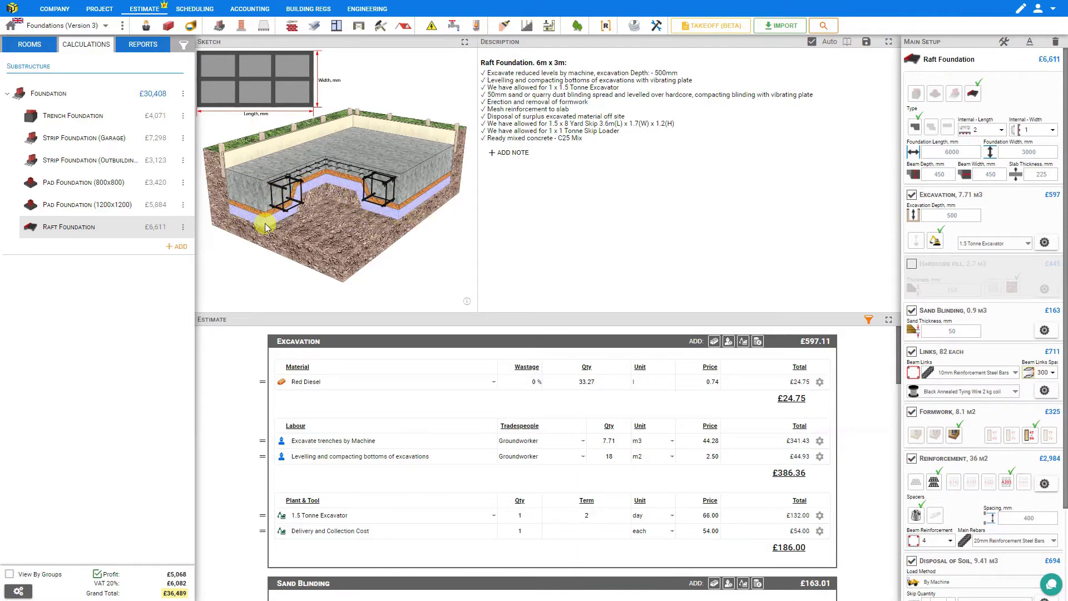
click(913, 265)
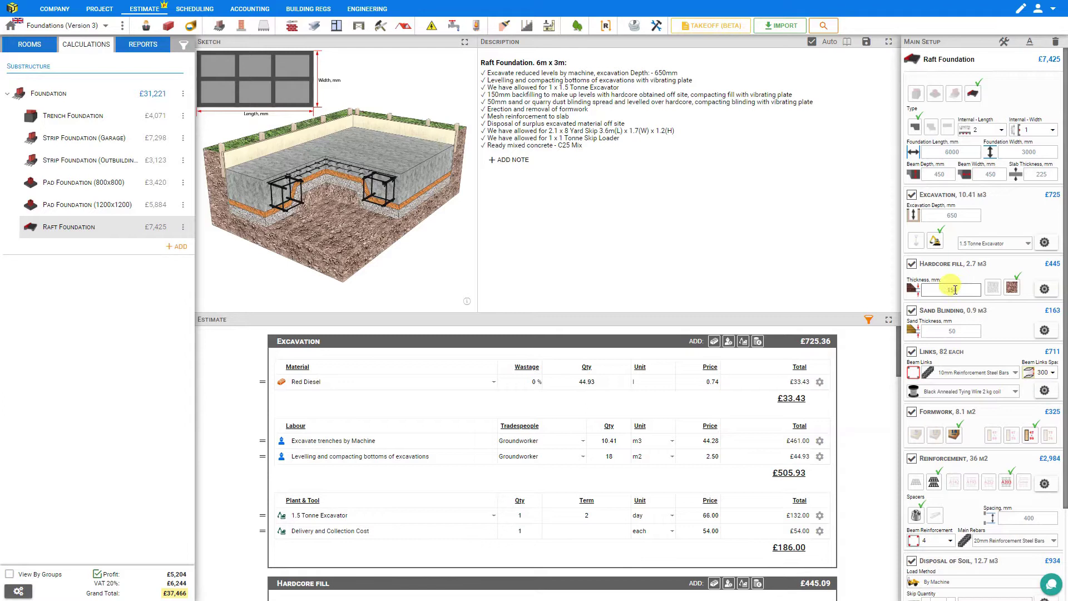
double_click(955, 290)
text(180)
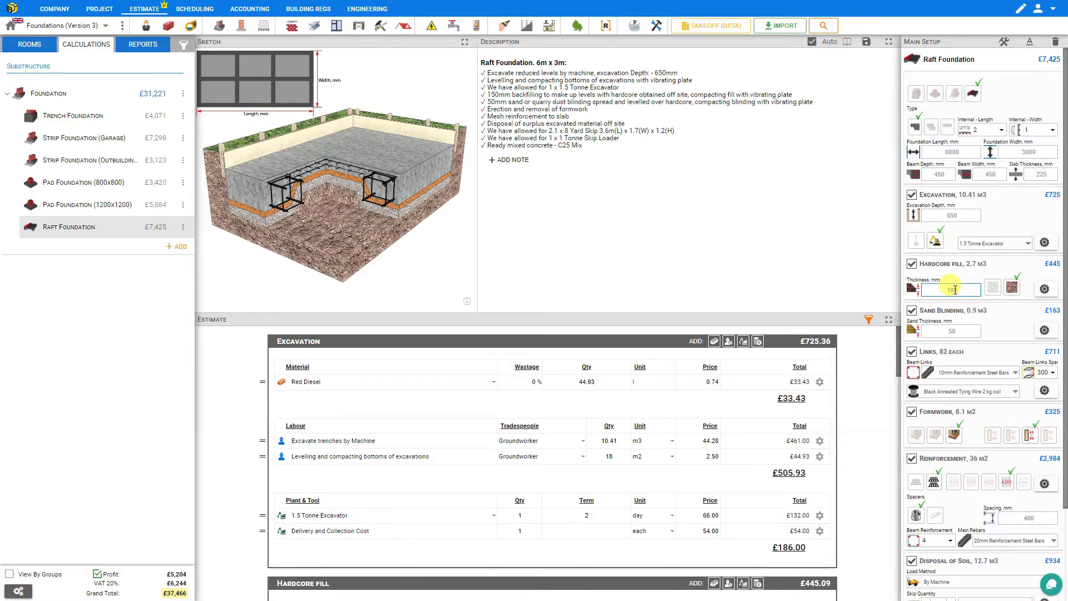
click(978, 273)
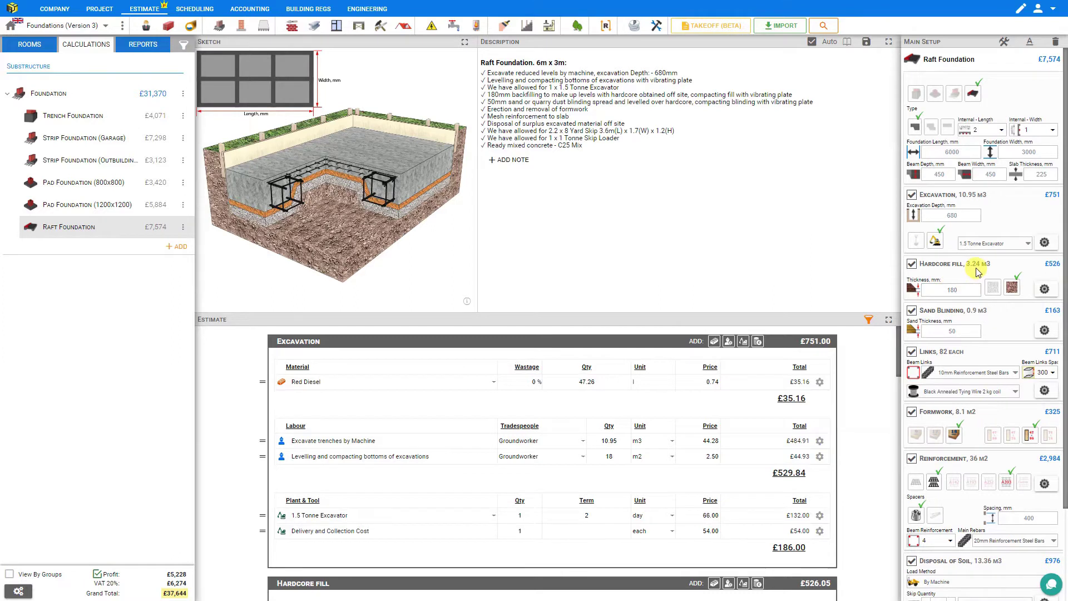
Use MOT Type 1 hardcore after trying Crushed Concrete, and review its ratio settings.
click(997, 293)
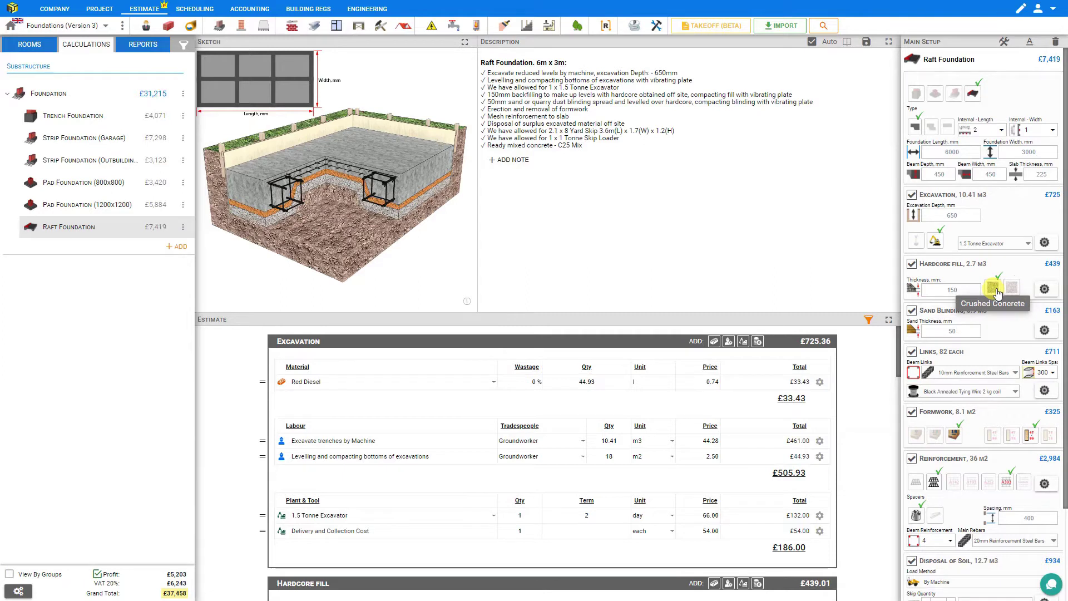
click(1012, 287)
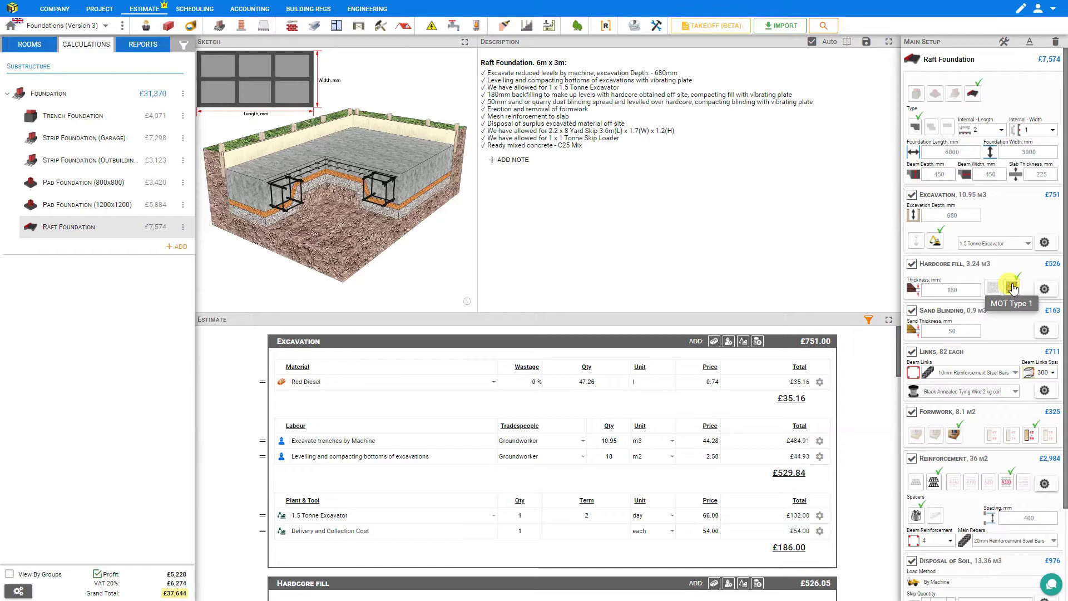
click(1045, 289)
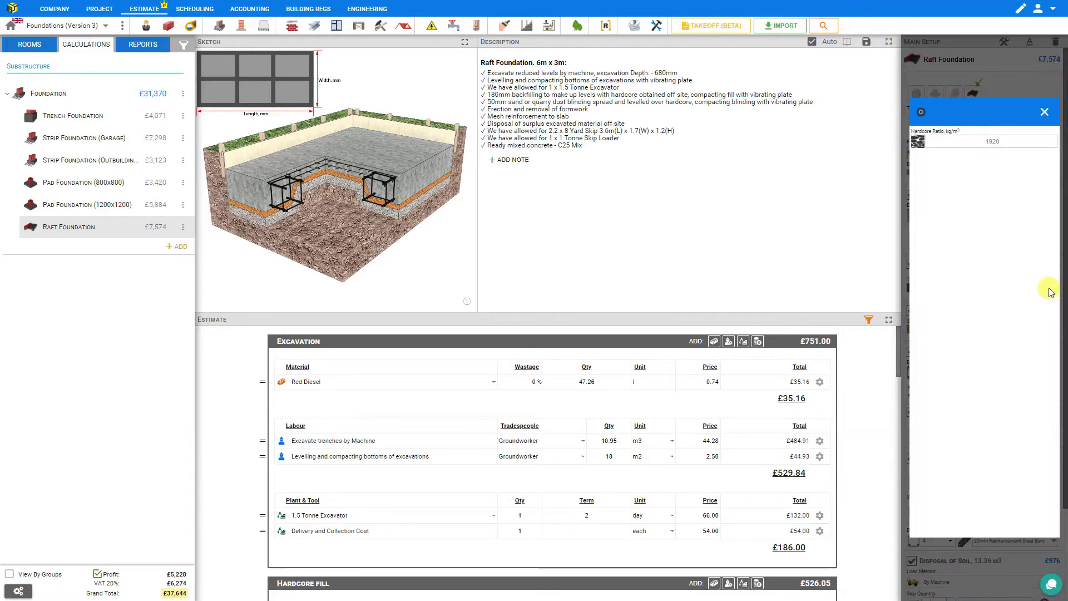
click(998, 146)
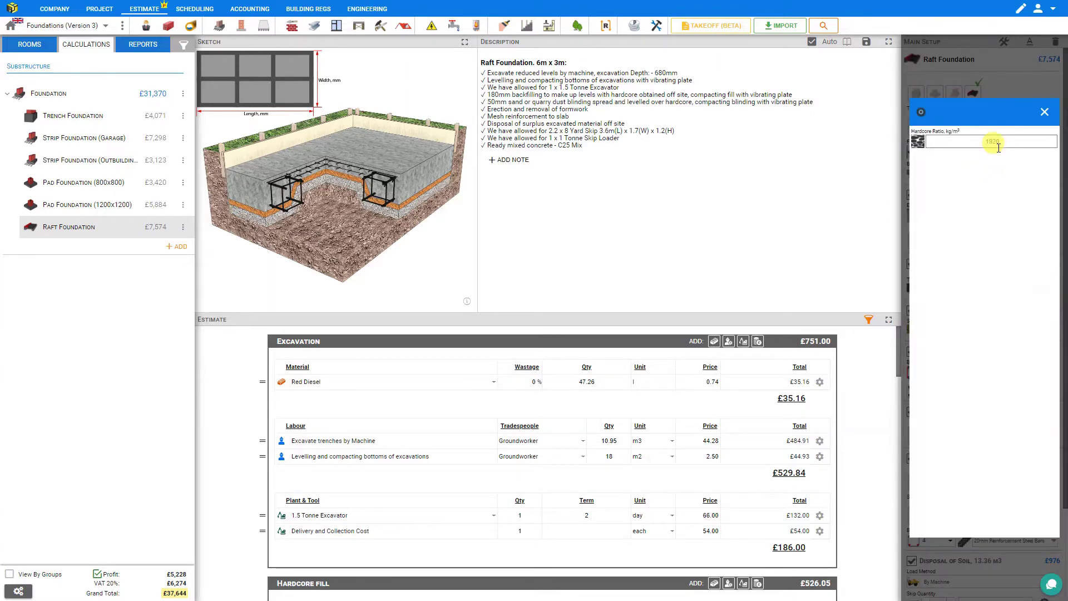
click(1045, 111)
click(912, 311)
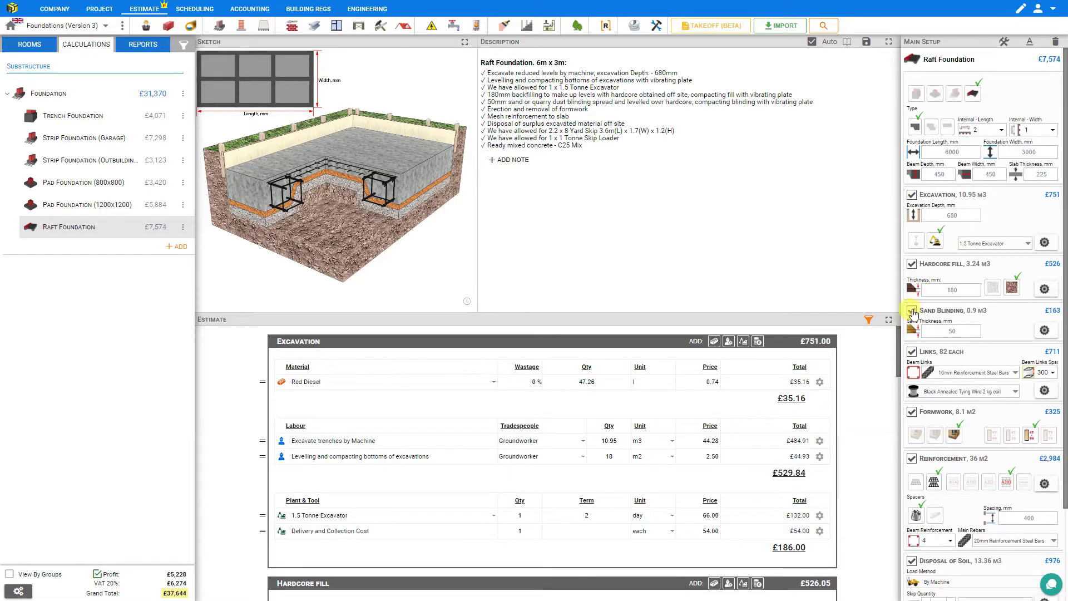
Include 60 mm sand blinding (1.08 m3, £188) and review its sand ratio.
click(911, 311)
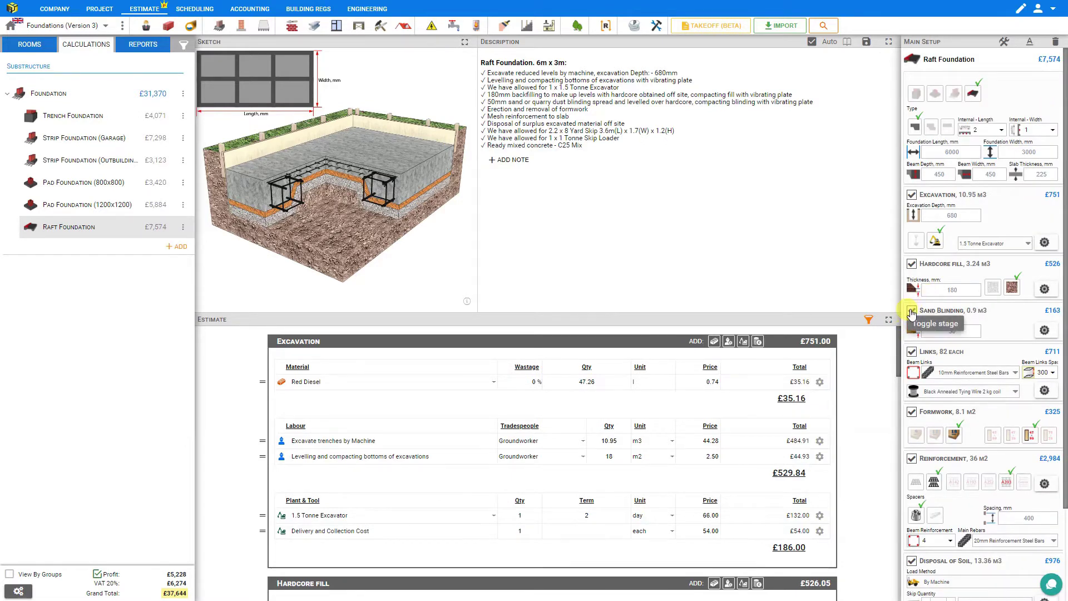
click(912, 311)
click(911, 311)
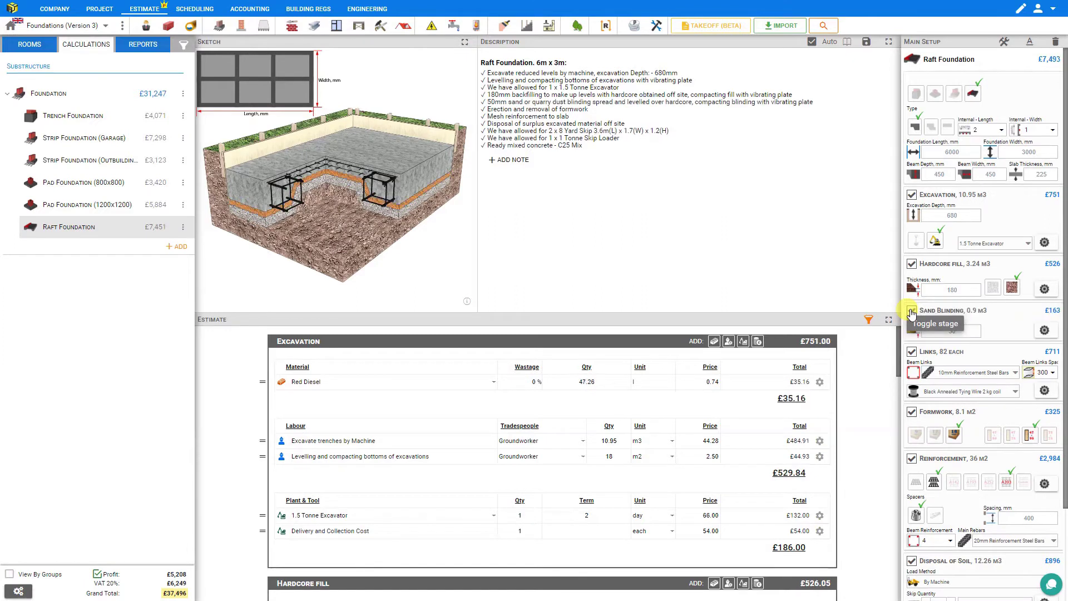
click(912, 311)
click(912, 312)
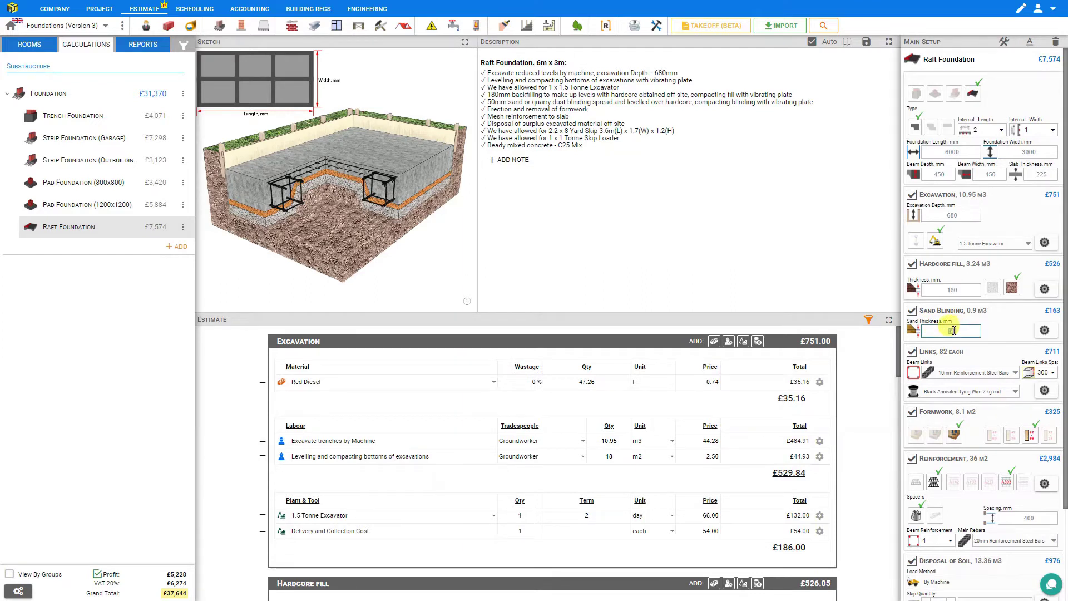
text(60)
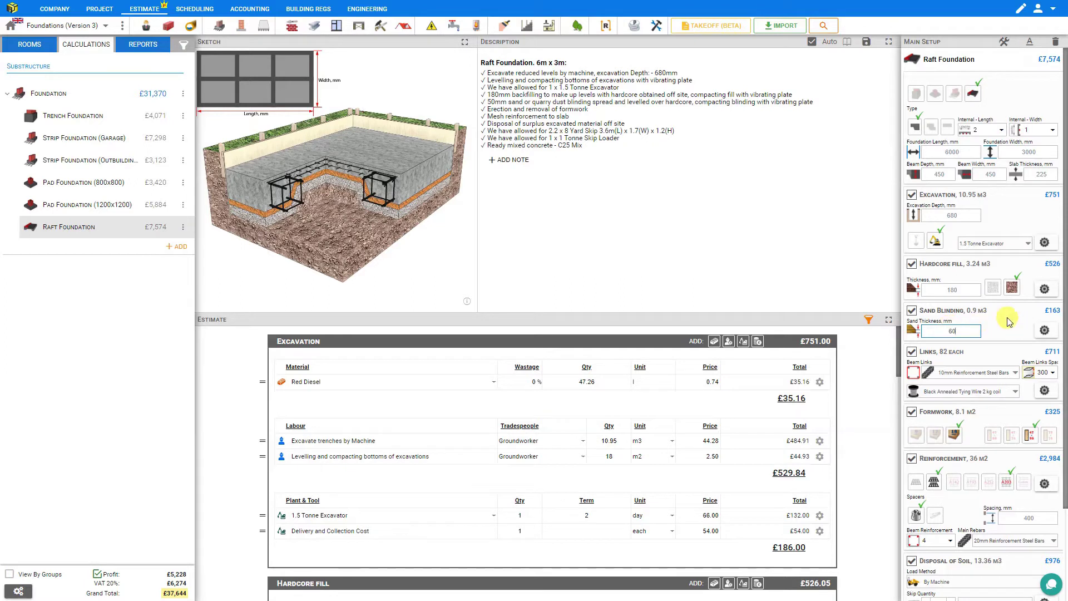
click(1009, 320)
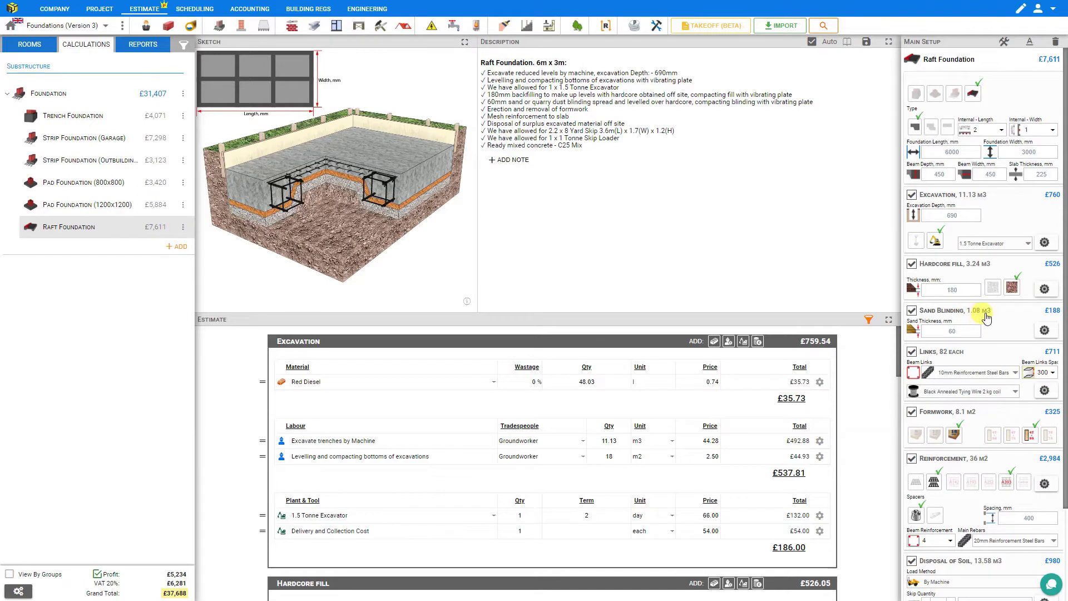
click(1044, 332)
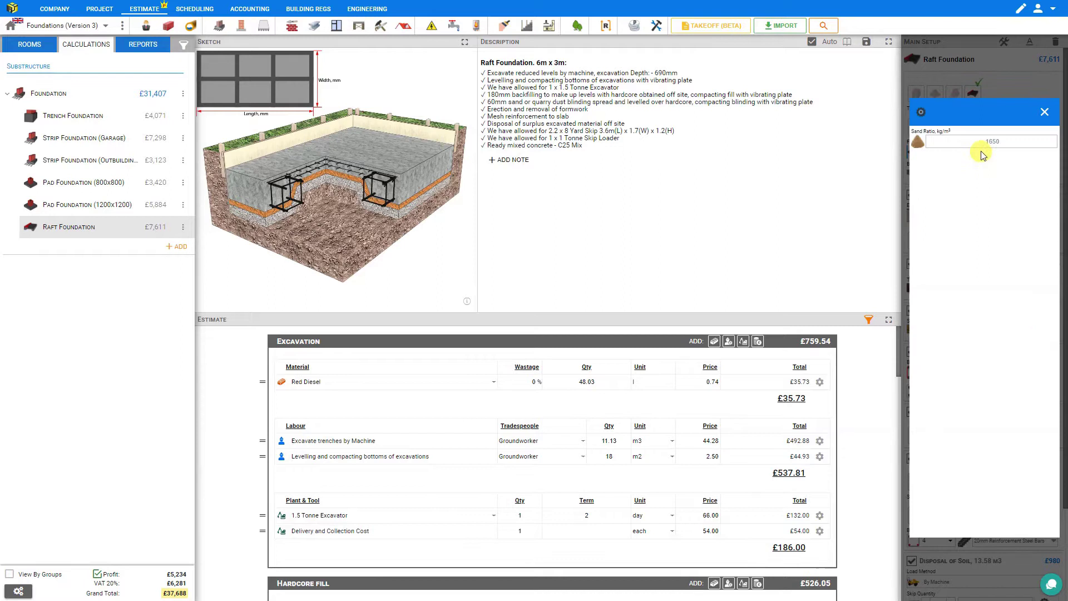
click(1045, 112)
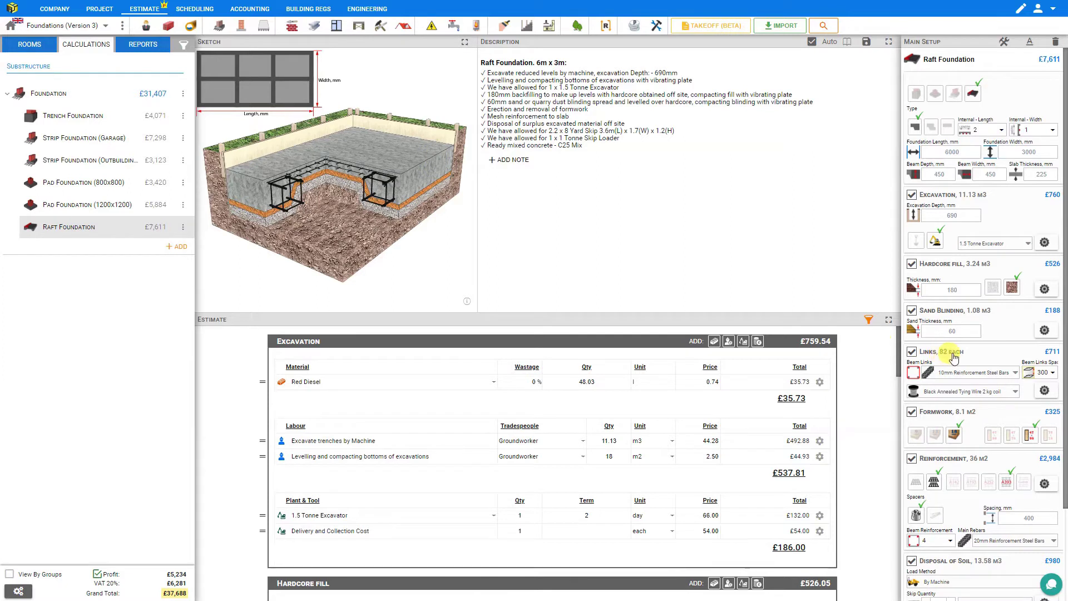
Keep beam links at 300 spacing and view the 2 kg and 15 kg tying-wire options.
click(1016, 373)
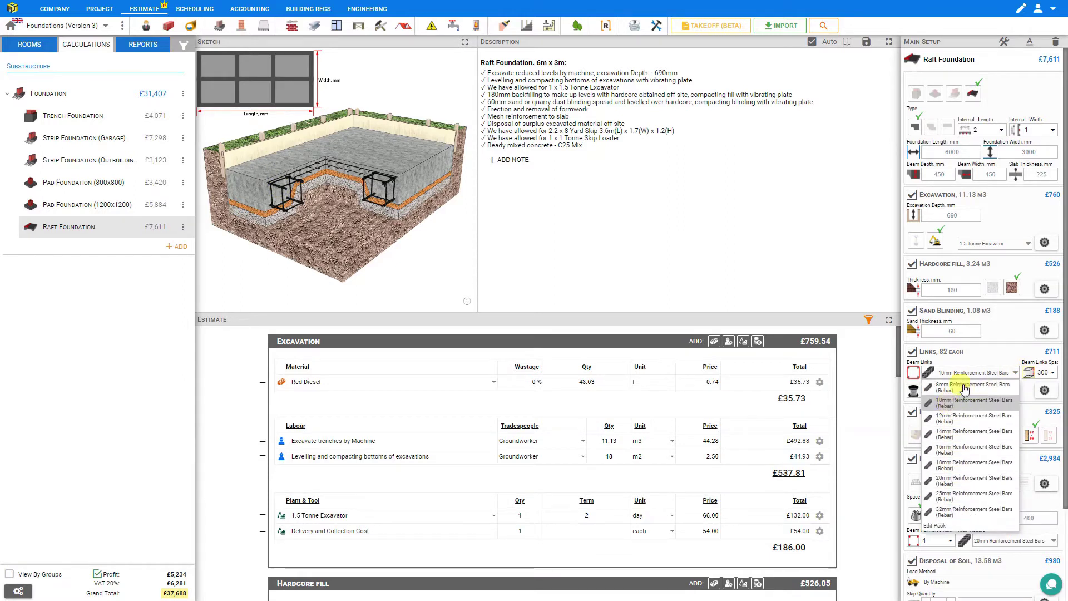
click(976, 357)
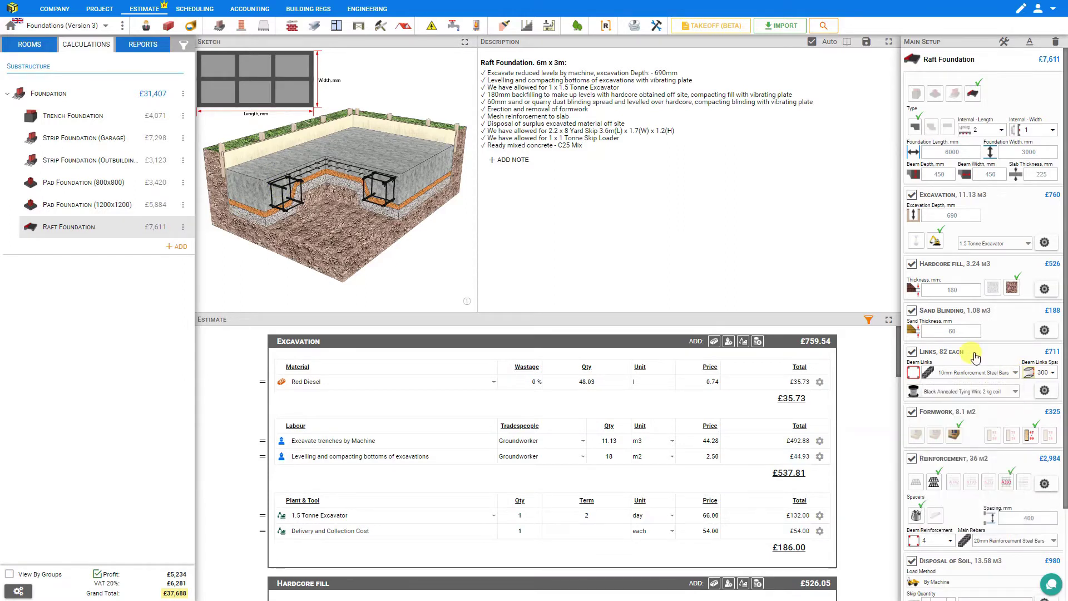
click(1053, 374)
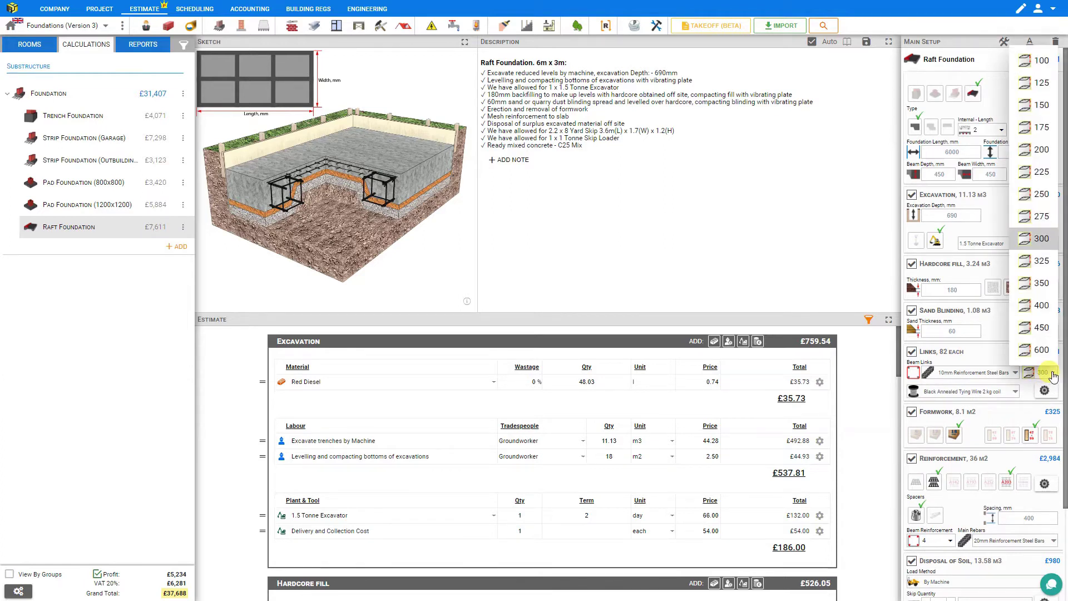
click(1033, 240)
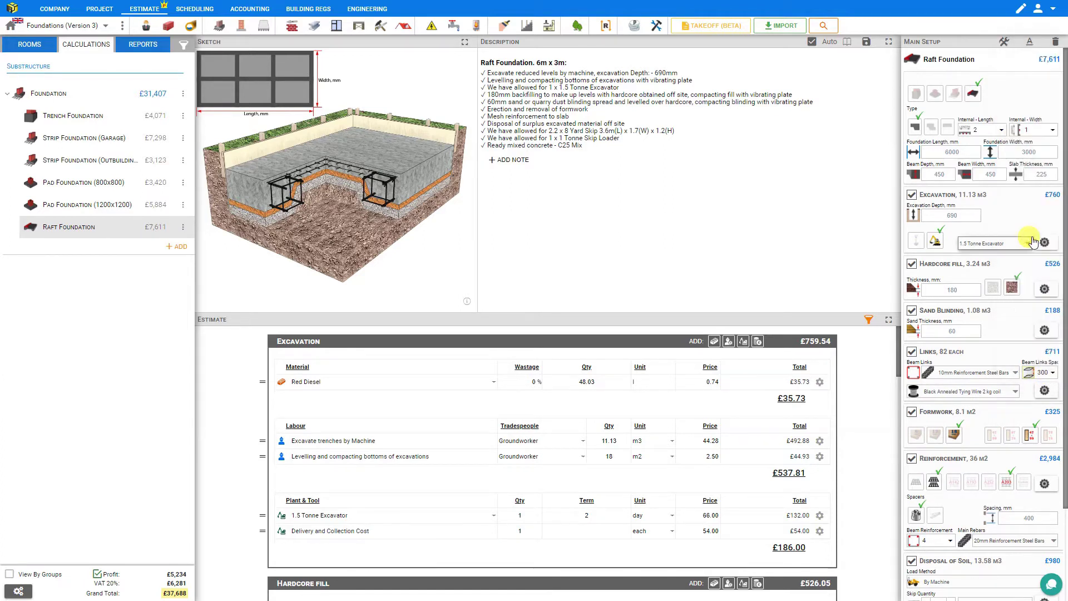
click(1015, 395)
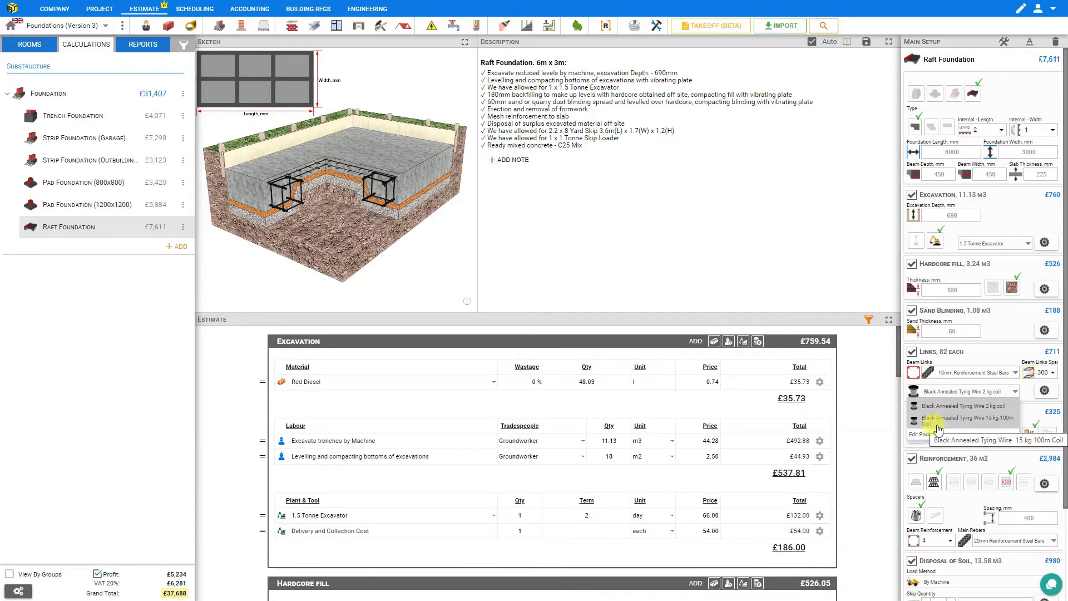
click(921, 438)
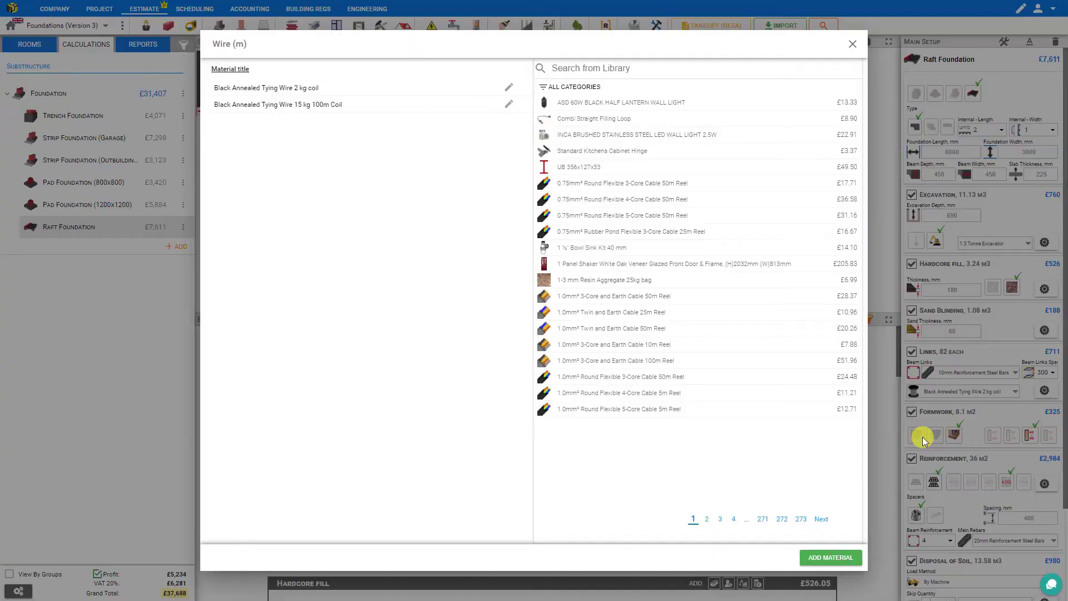
click(839, 558)
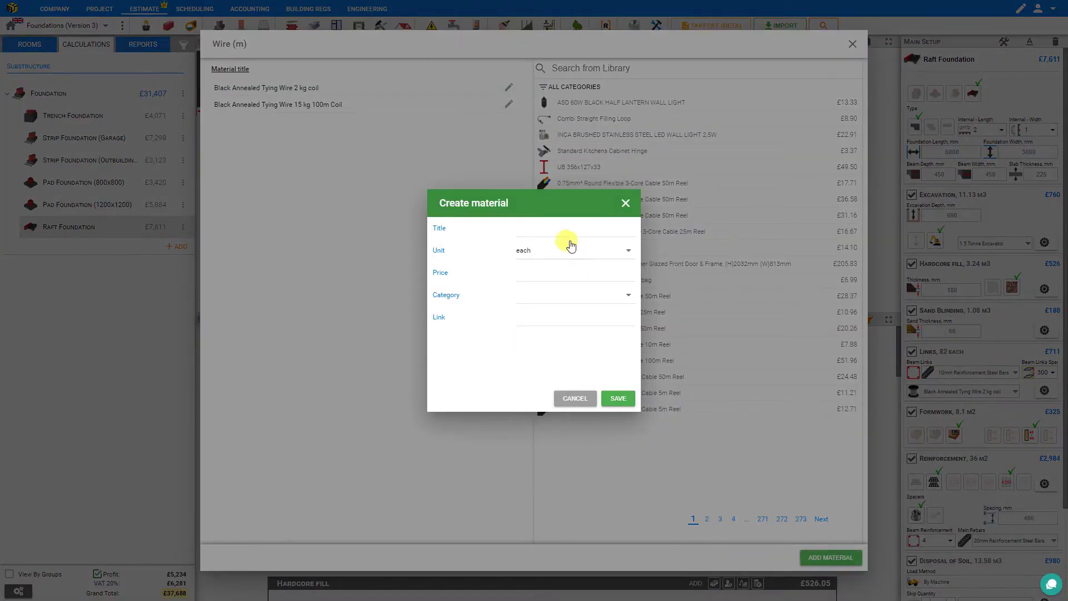
click(539, 269)
click(574, 400)
click(853, 47)
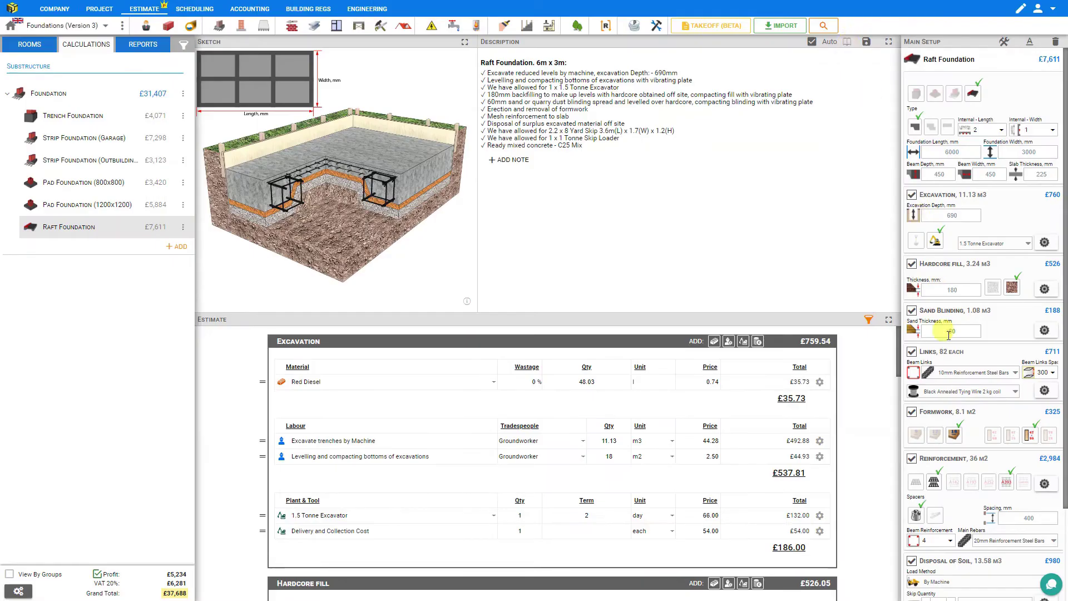
click(1044, 391)
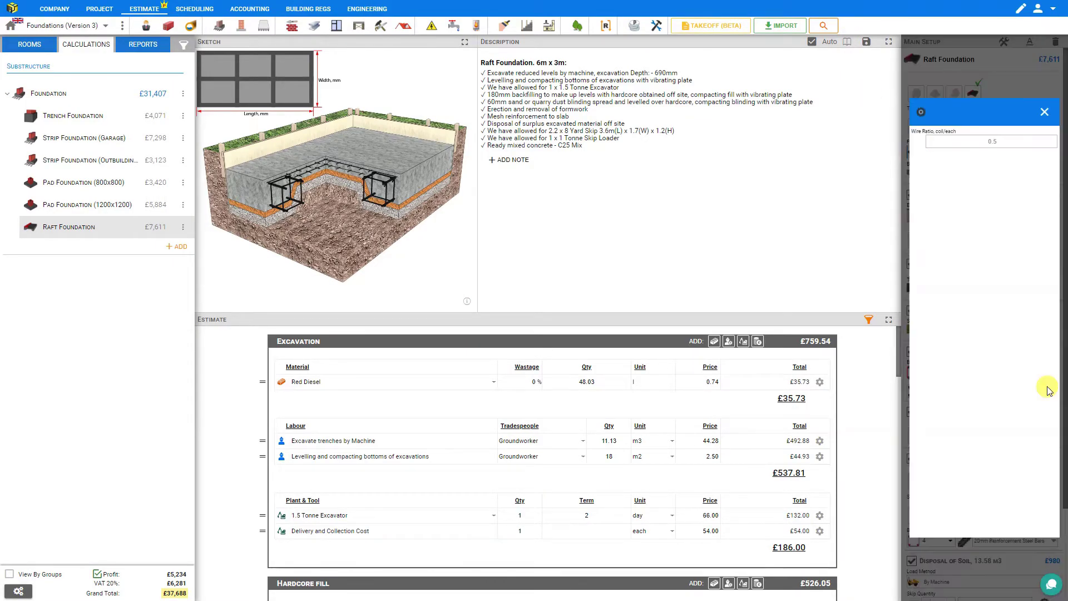
click(988, 144)
click(1045, 112)
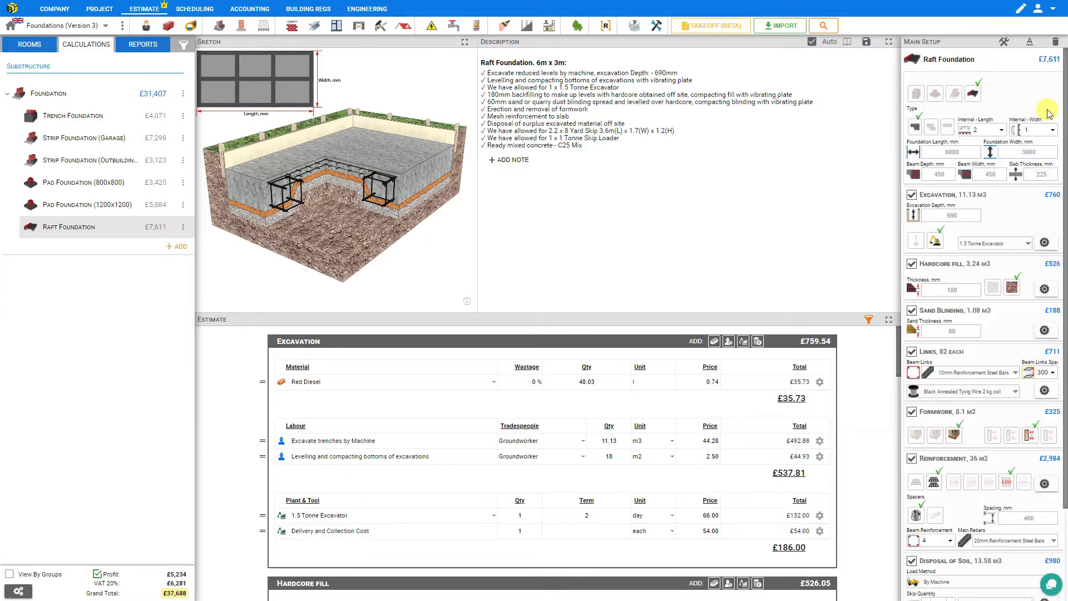
Keep formwork included with 12 mm boarding and 47x75 timber, costing £283.
click(912, 414)
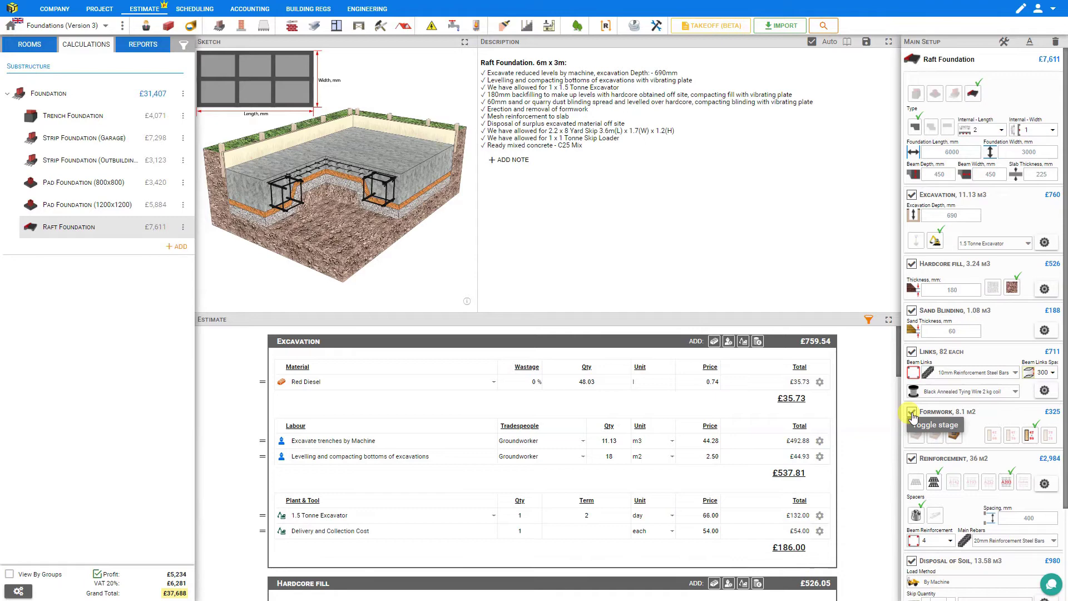
click(912, 413)
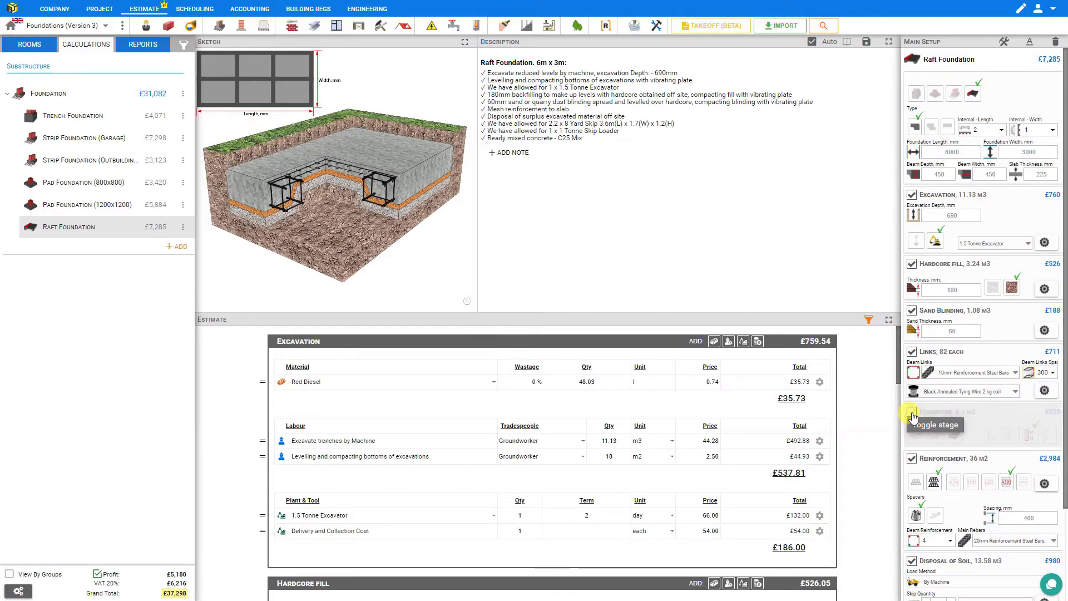
click(912, 413)
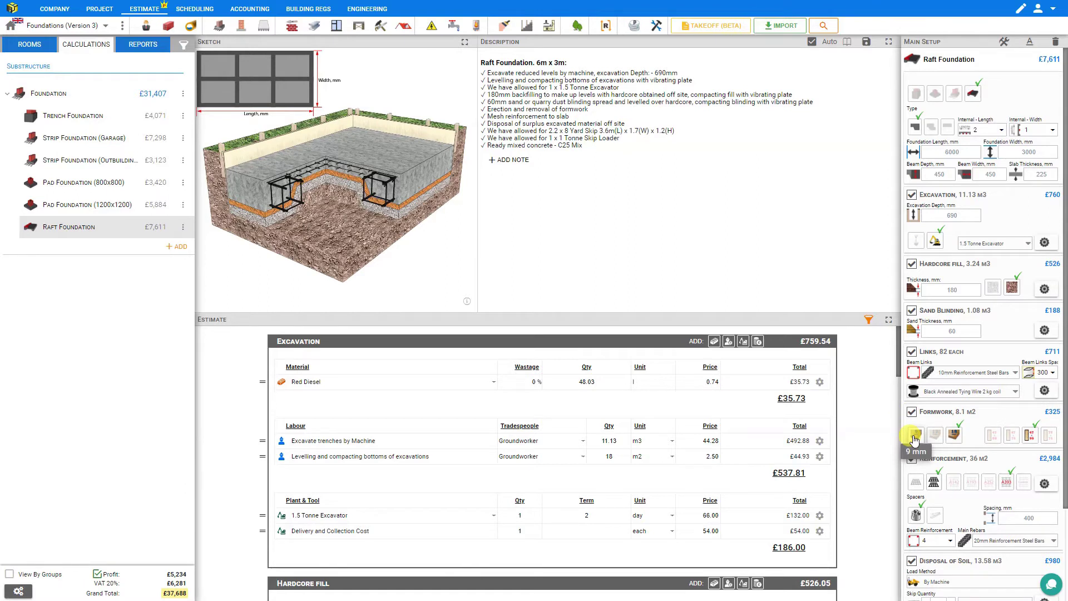
click(916, 436)
click(954, 435)
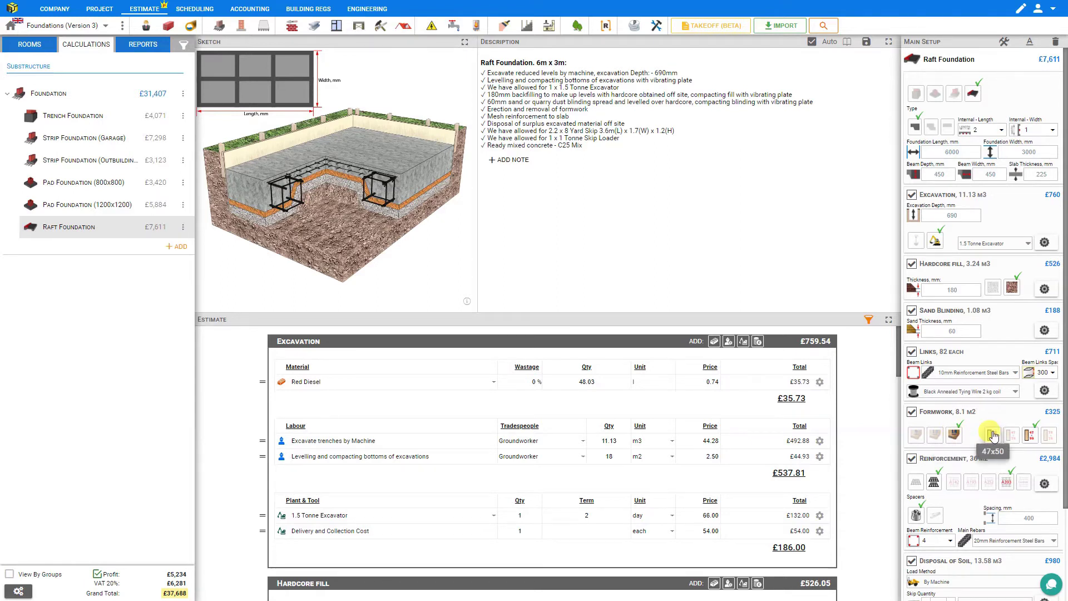
click(1012, 437)
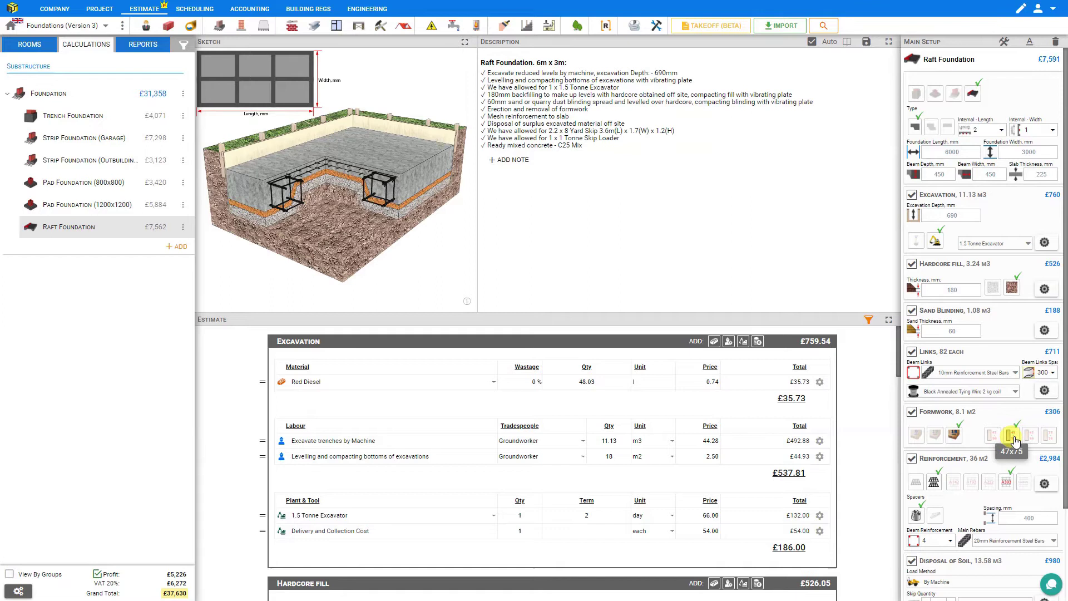
click(1045, 434)
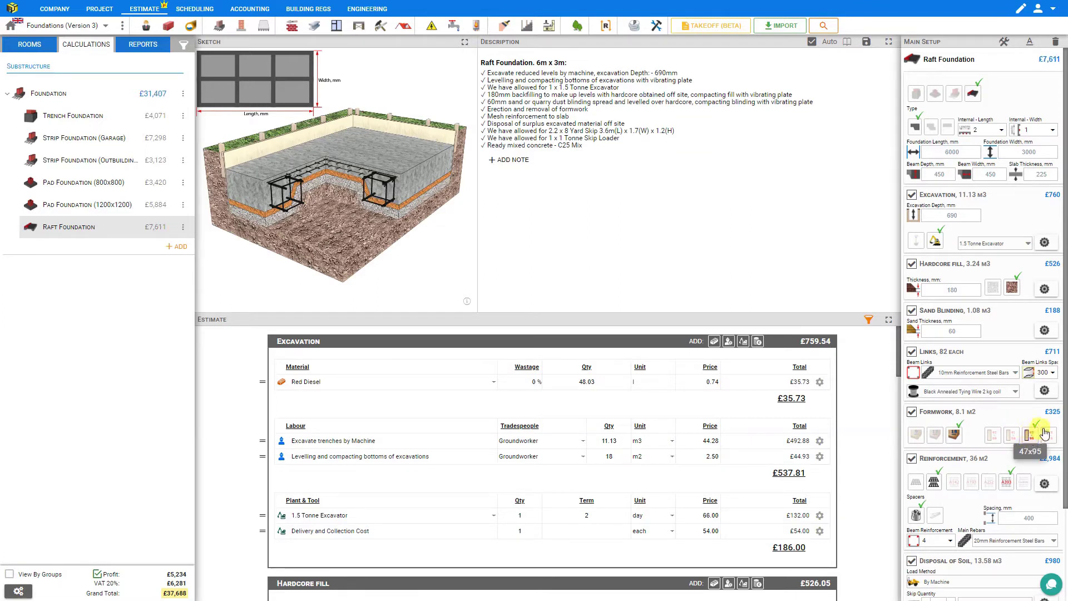
click(1049, 435)
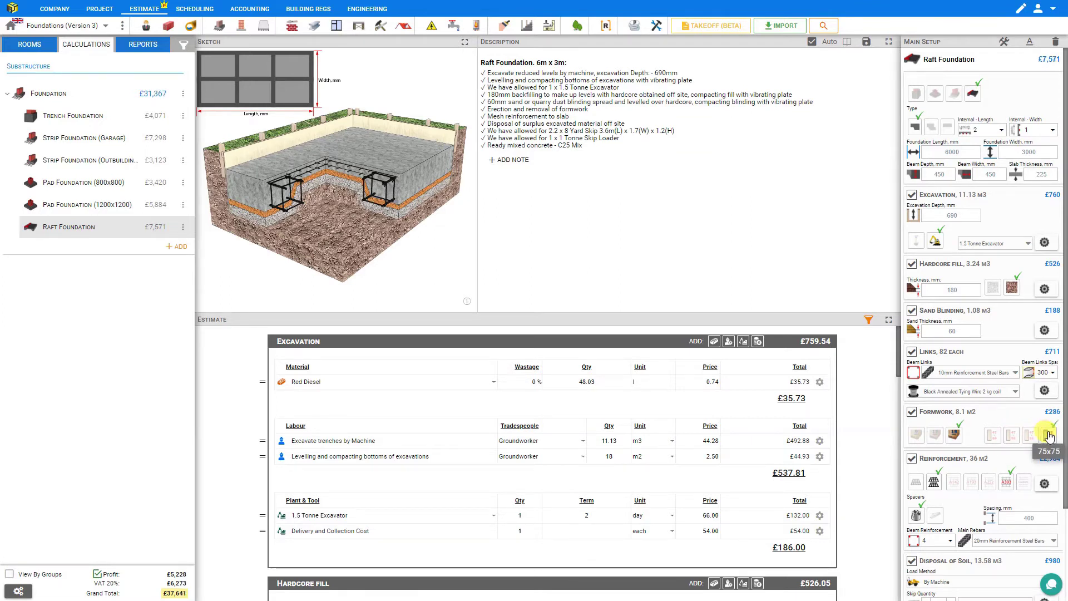
click(1012, 435)
click(940, 438)
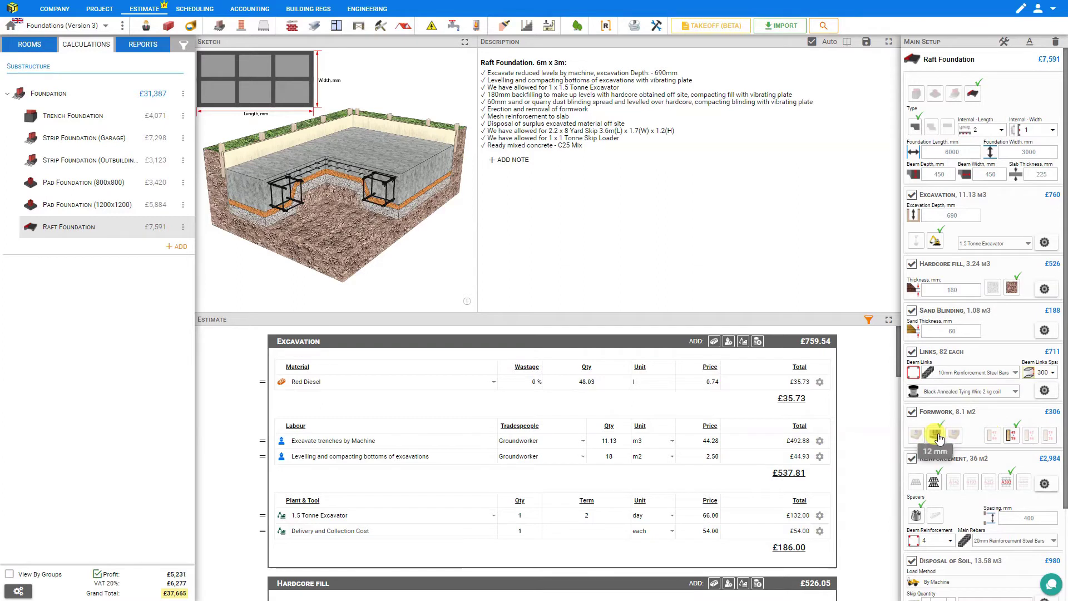
Keep the Reinforcement stage included and expand the sketch to fill the workspace.
click(913, 462)
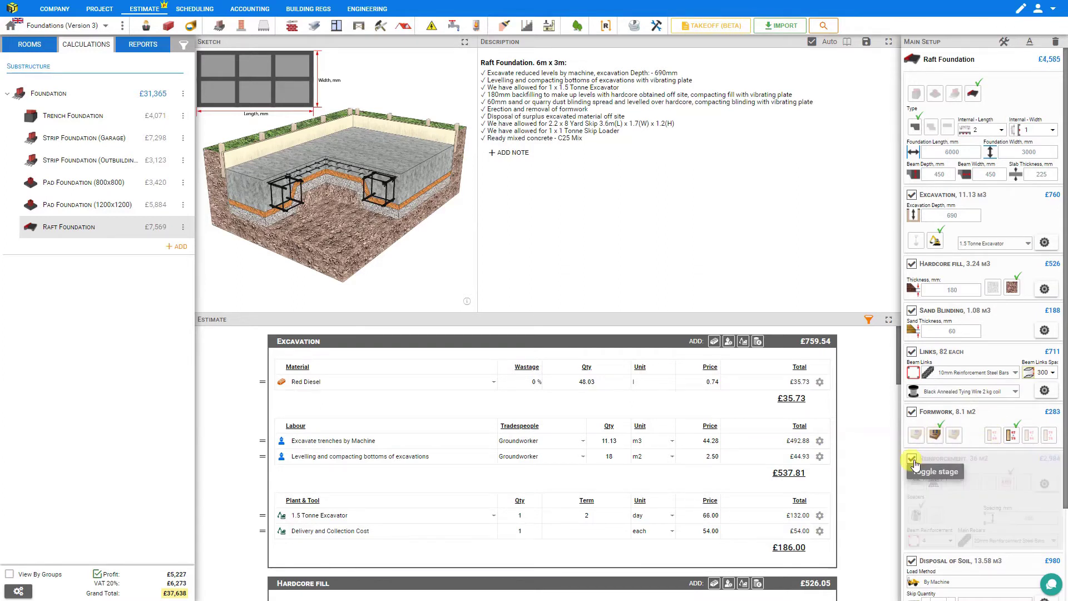
click(913, 461)
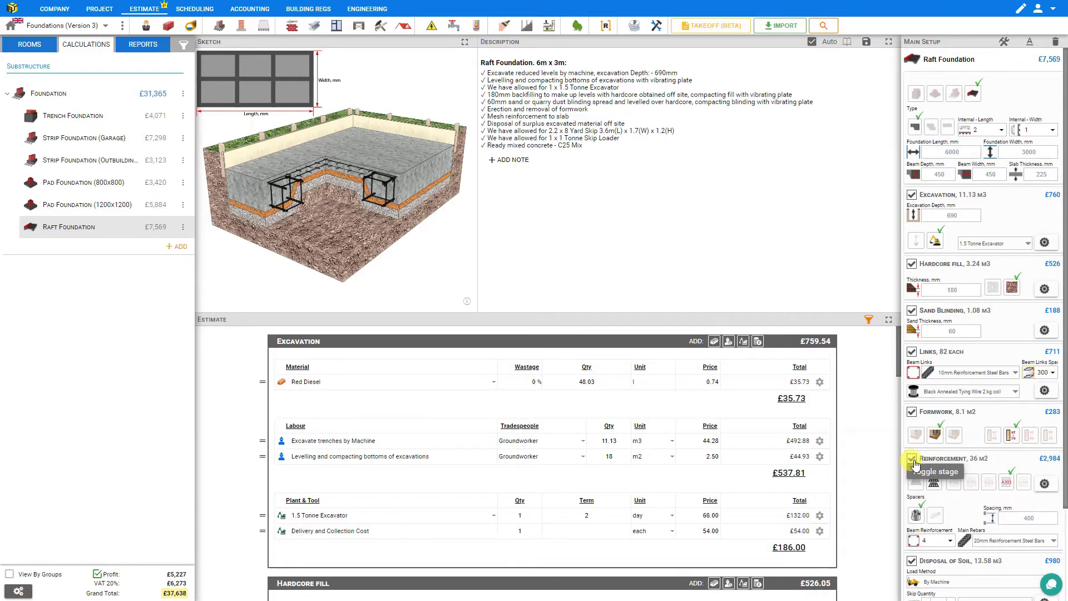
click(913, 461)
click(913, 462)
click(465, 45)
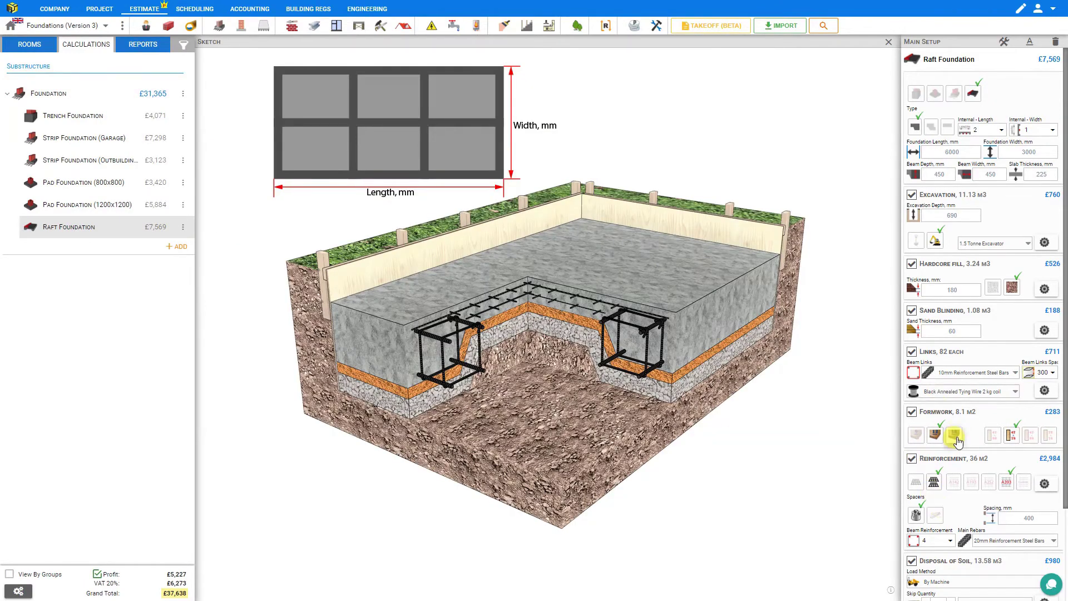
Try one and two mesh layers and A142 and A393 meshes, then choose a Custom mesh.
click(916, 484)
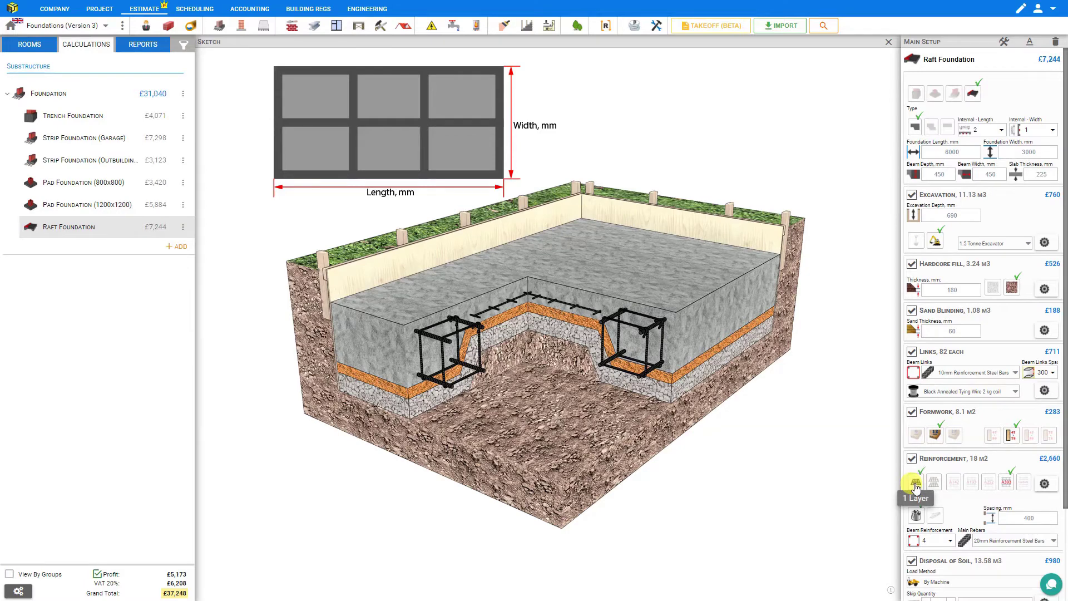
click(935, 484)
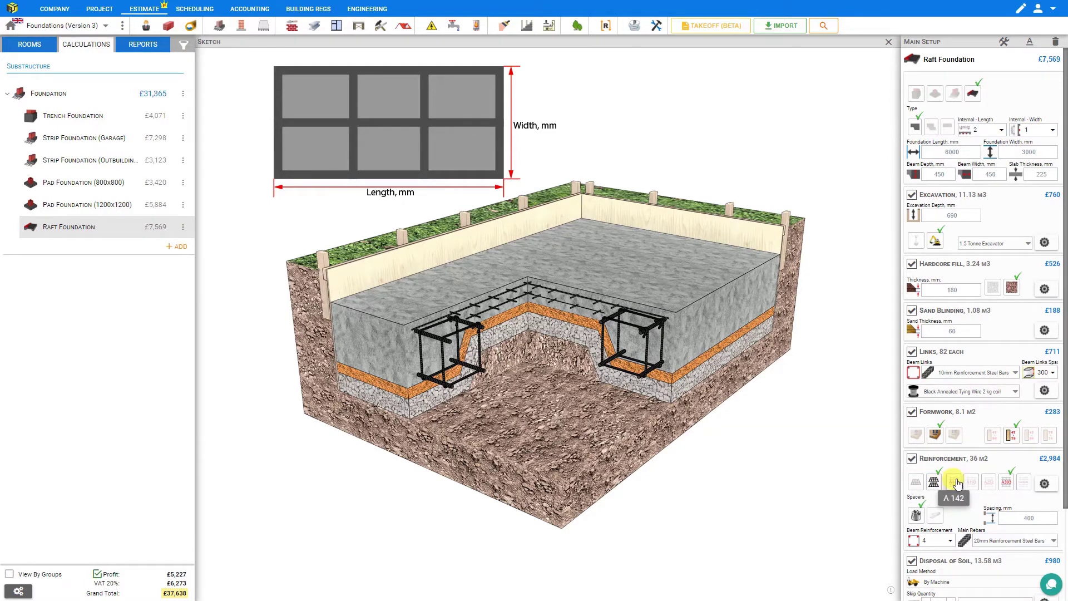
click(956, 483)
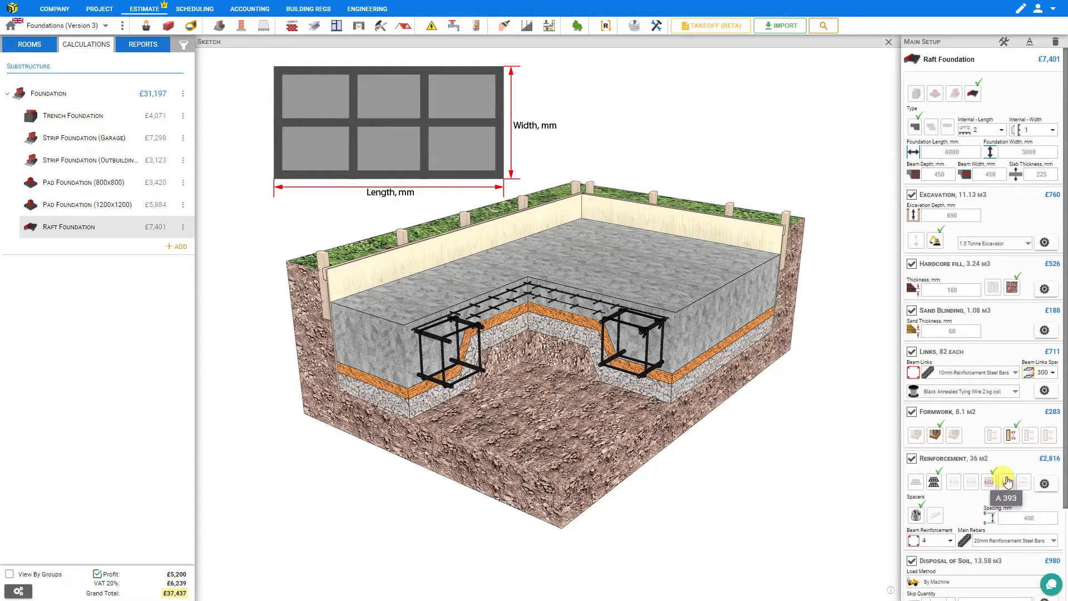
click(1008, 482)
click(1025, 479)
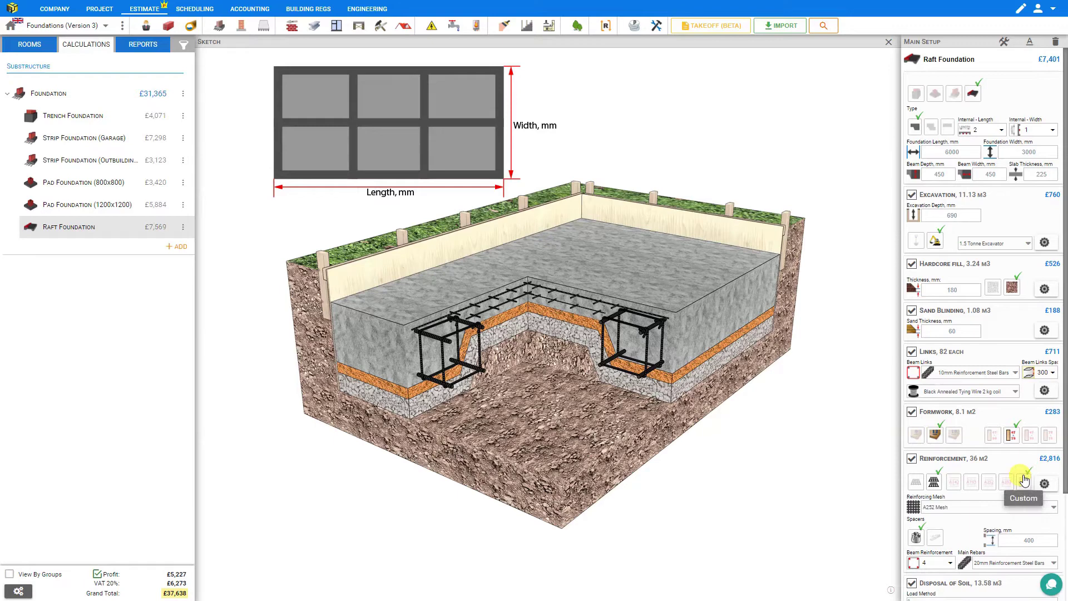
Switch the mesh back to A393 and set the reinforcement overlap to 0.
click(1054, 507)
scroll(1035, 556, down, 3)
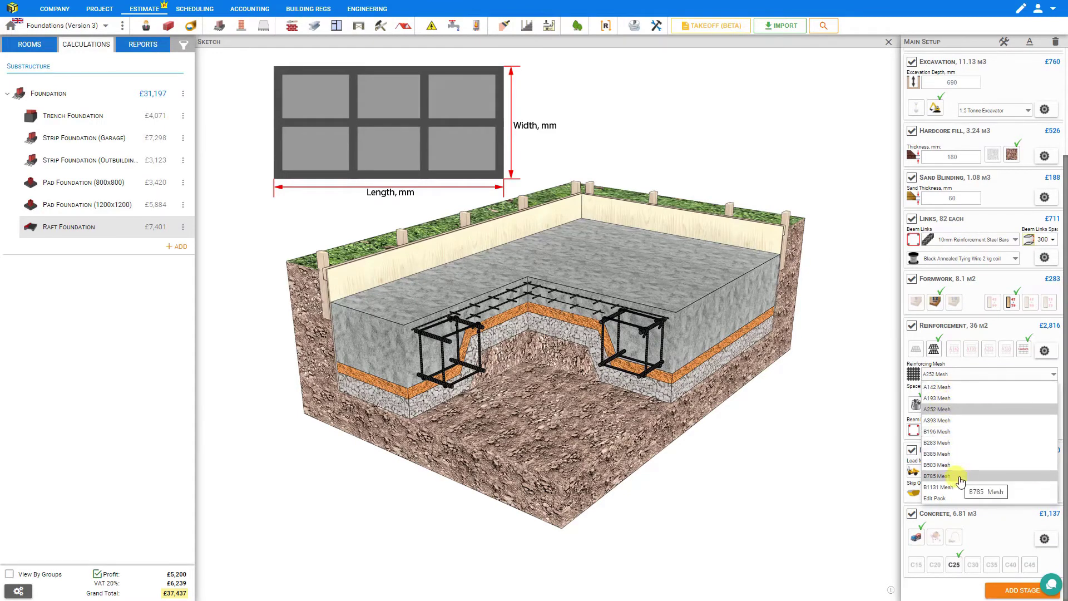
click(1007, 350)
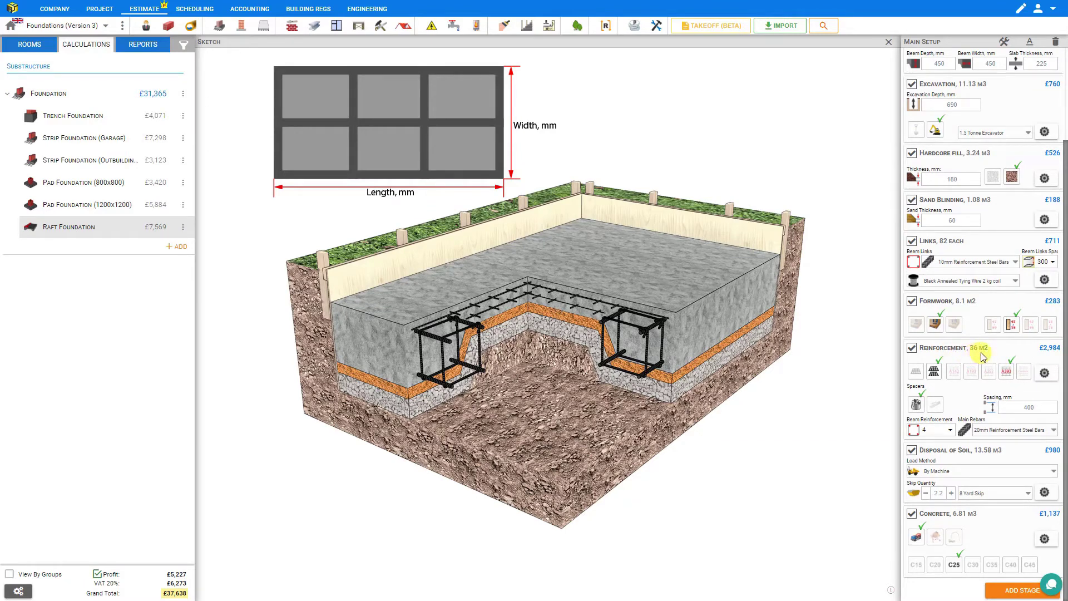
click(1045, 374)
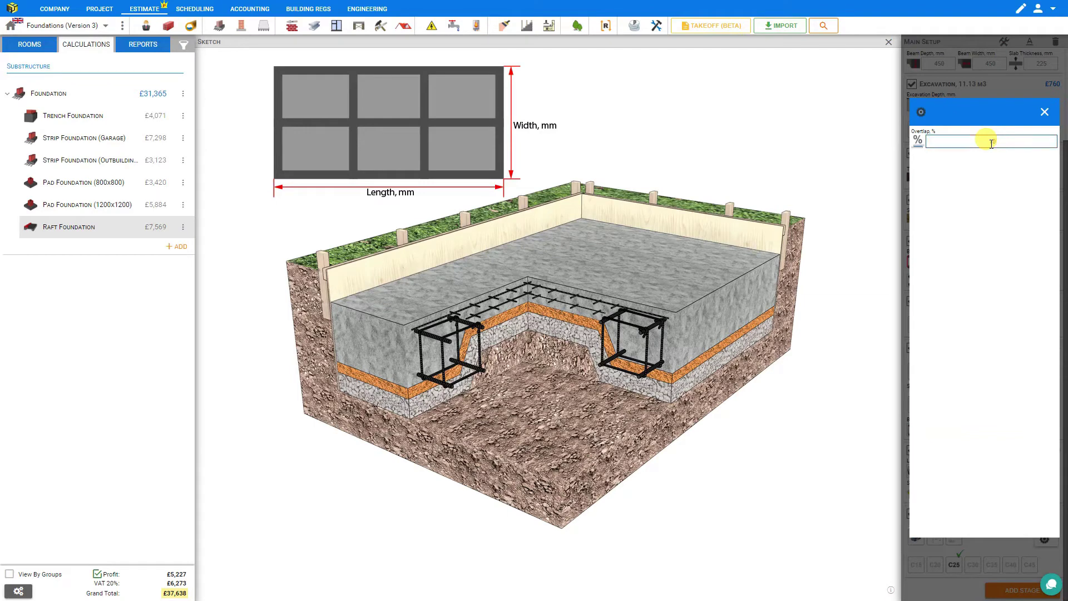
click(1045, 112)
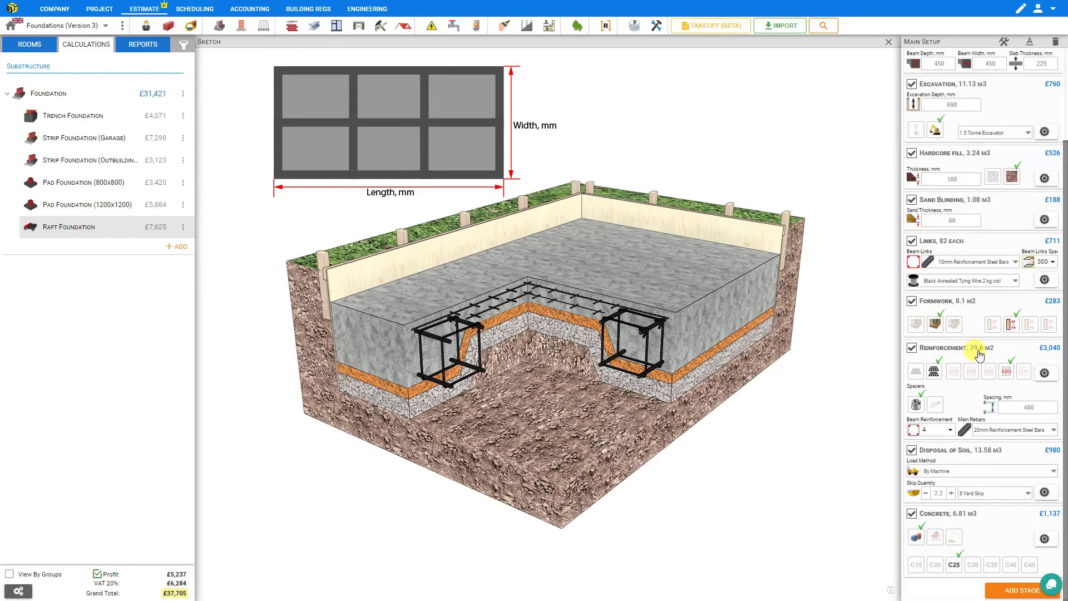
click(1044, 373)
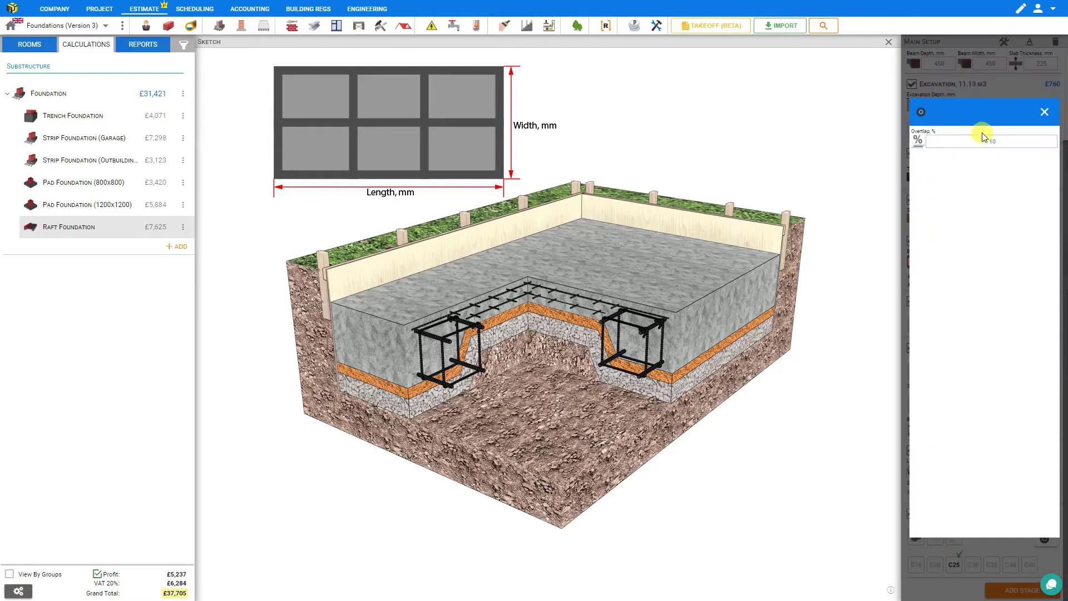
double_click(1017, 148)
text(0)
click(1045, 112)
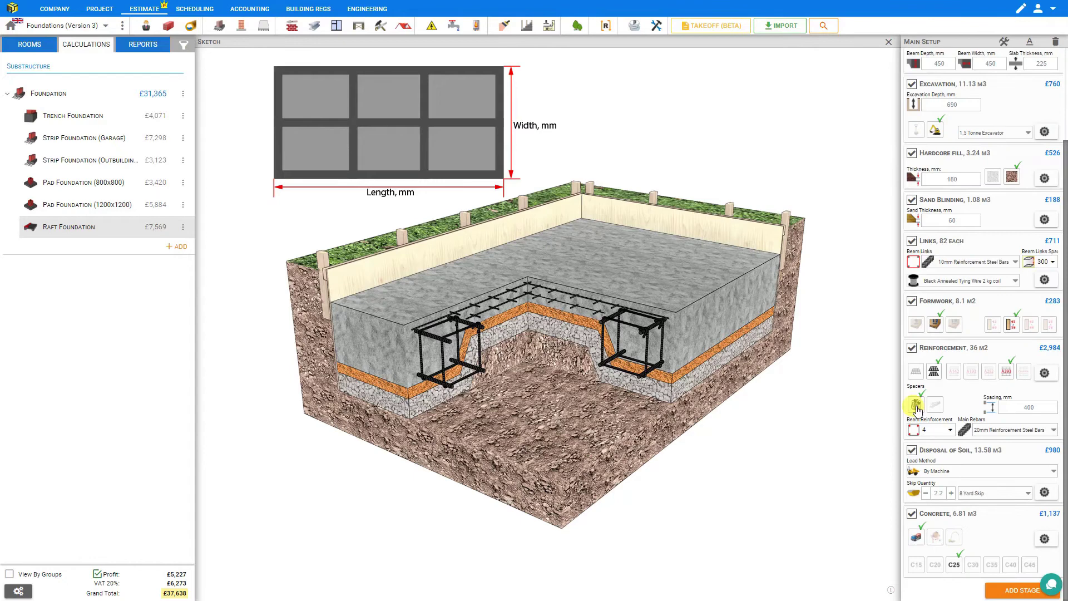
Use continuous spacers and 8 beam bars with 20mm main rebars, raising the raft to £9,943.
click(937, 408)
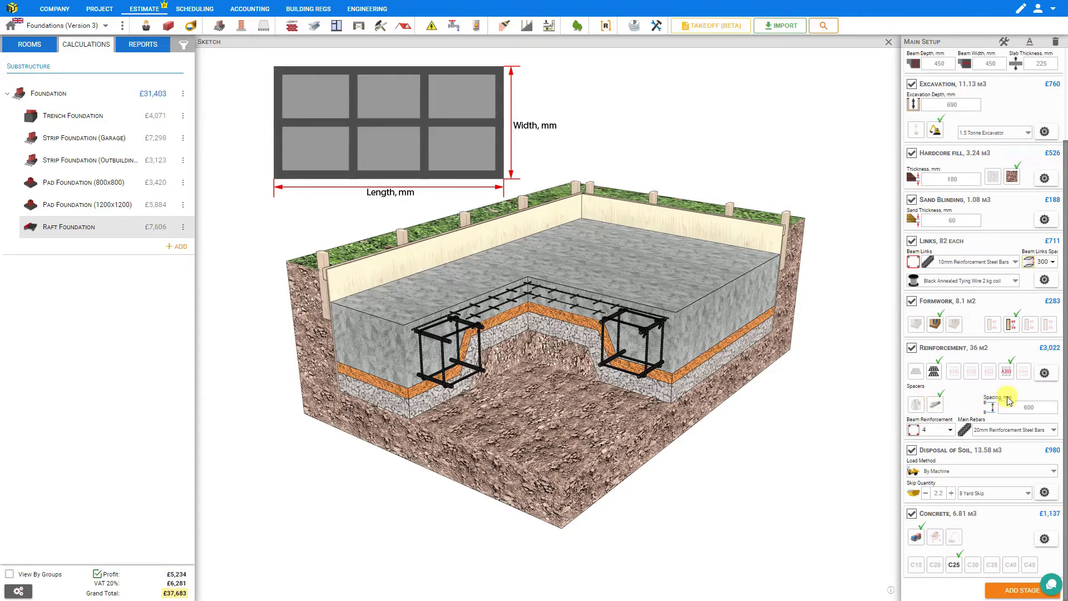
click(1032, 403)
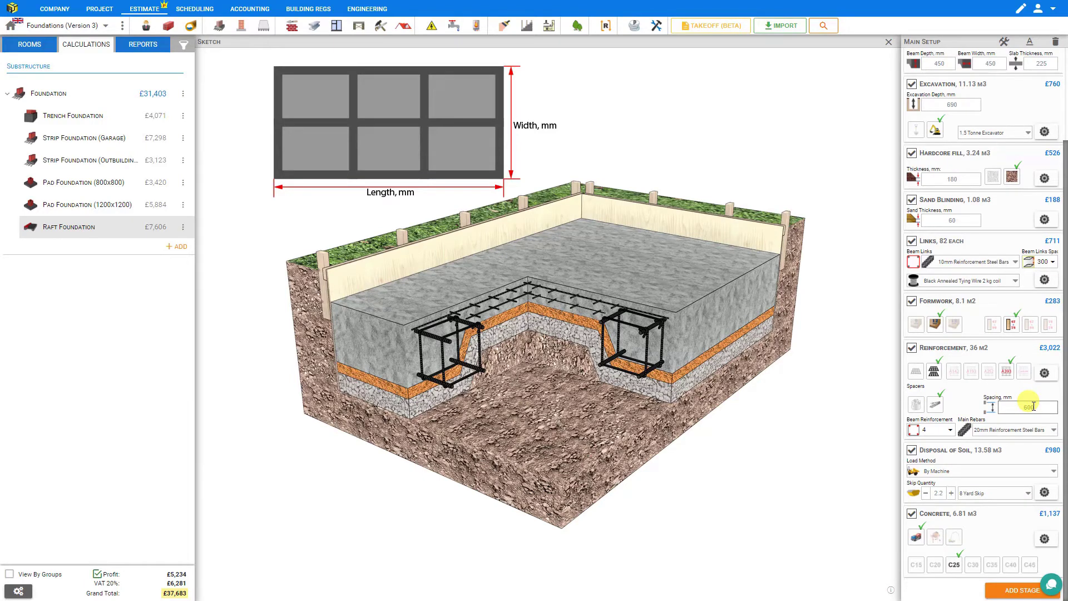
click(952, 431)
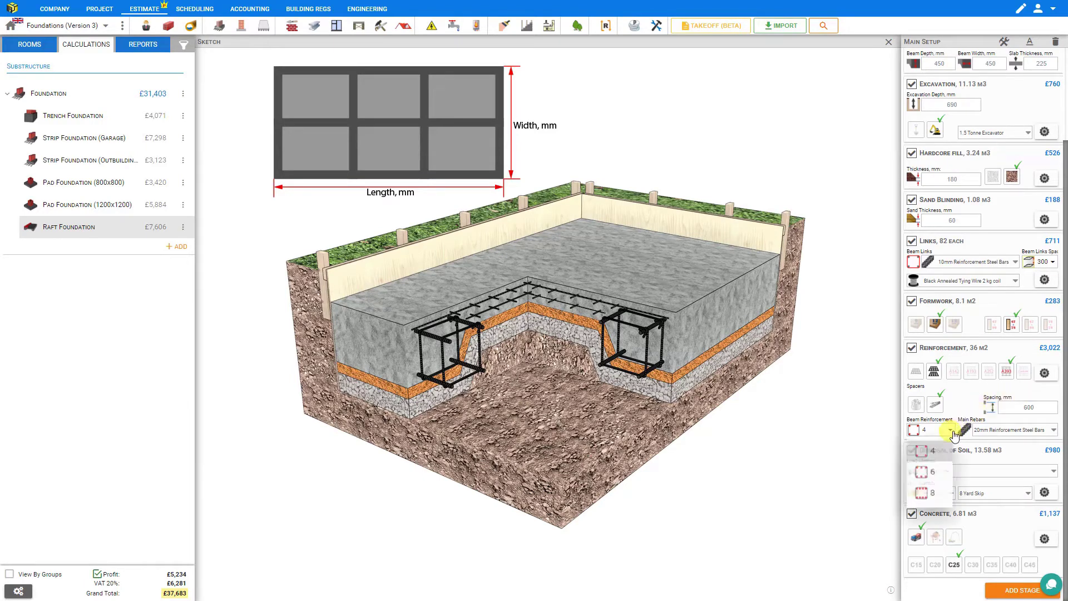
click(933, 485)
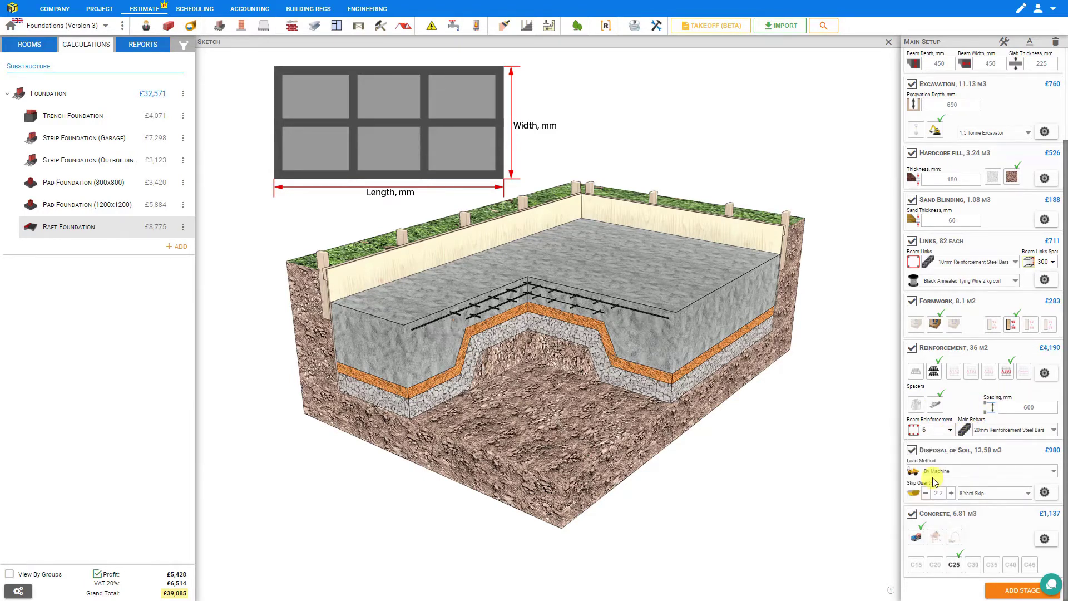
click(947, 438)
click(939, 505)
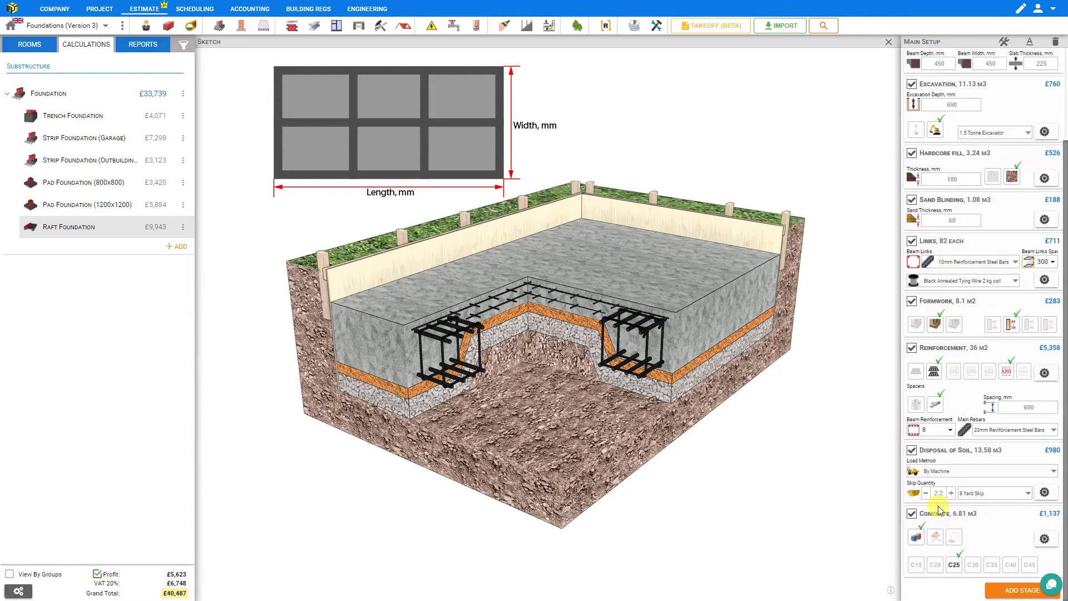
click(1053, 432)
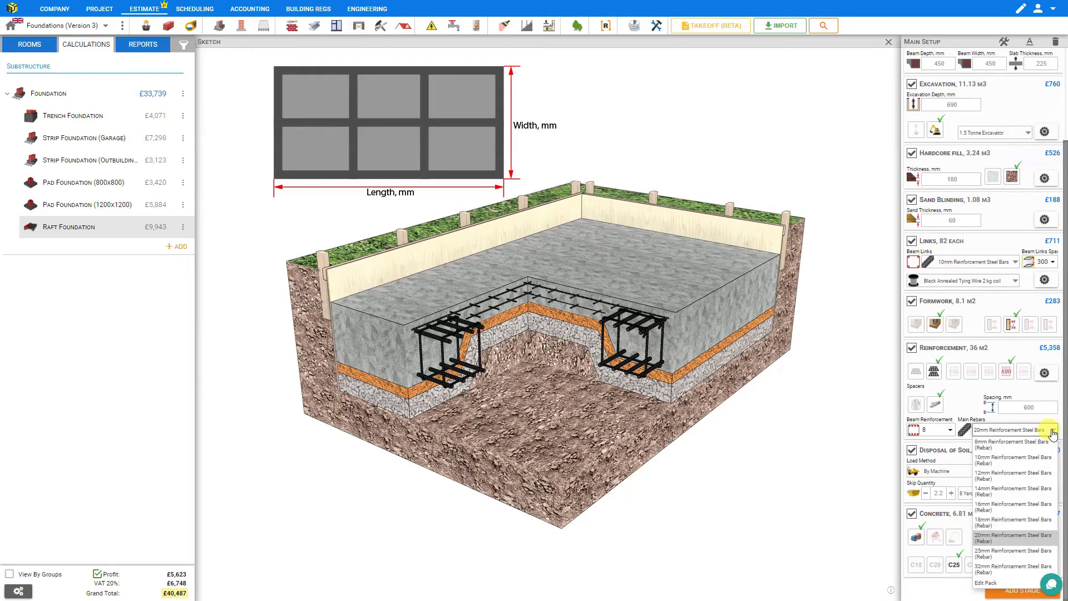
click(995, 540)
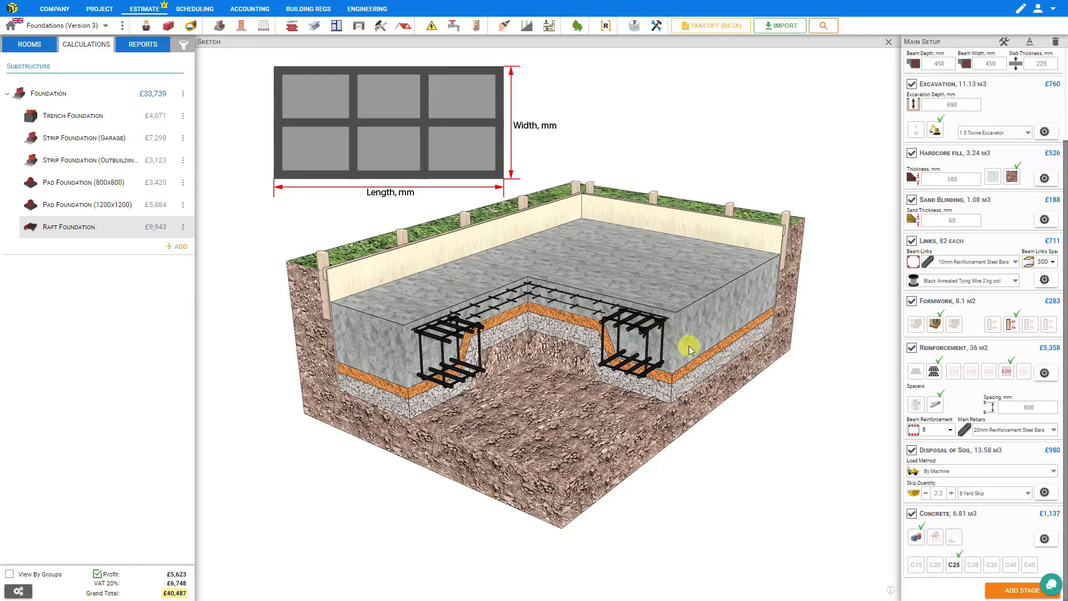
scroll(946, 351, up, 2)
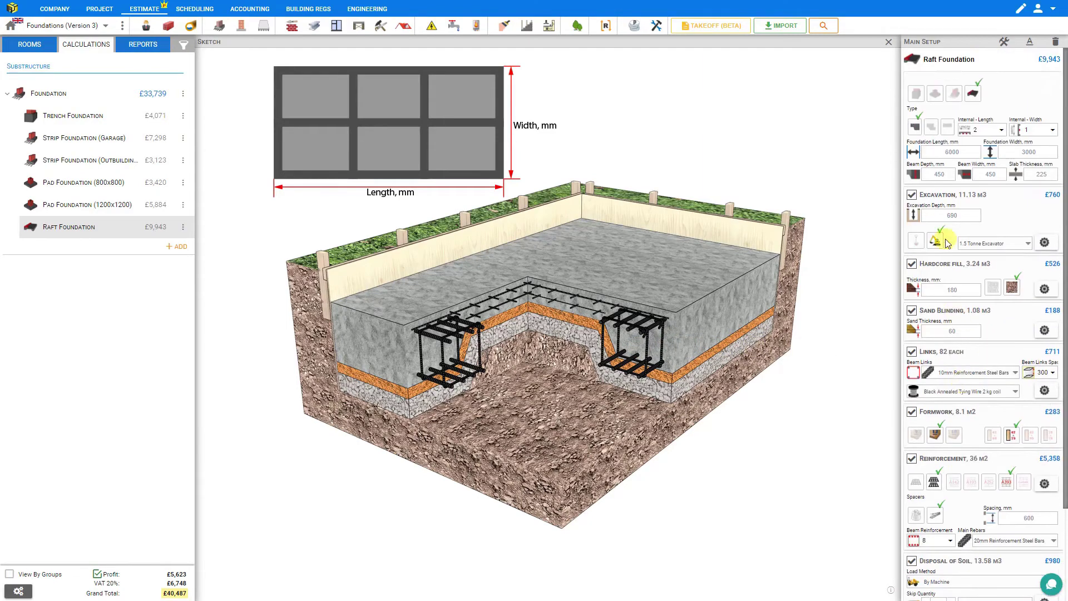
Change the raft foundation to a Beam & Boot type.
click(931, 128)
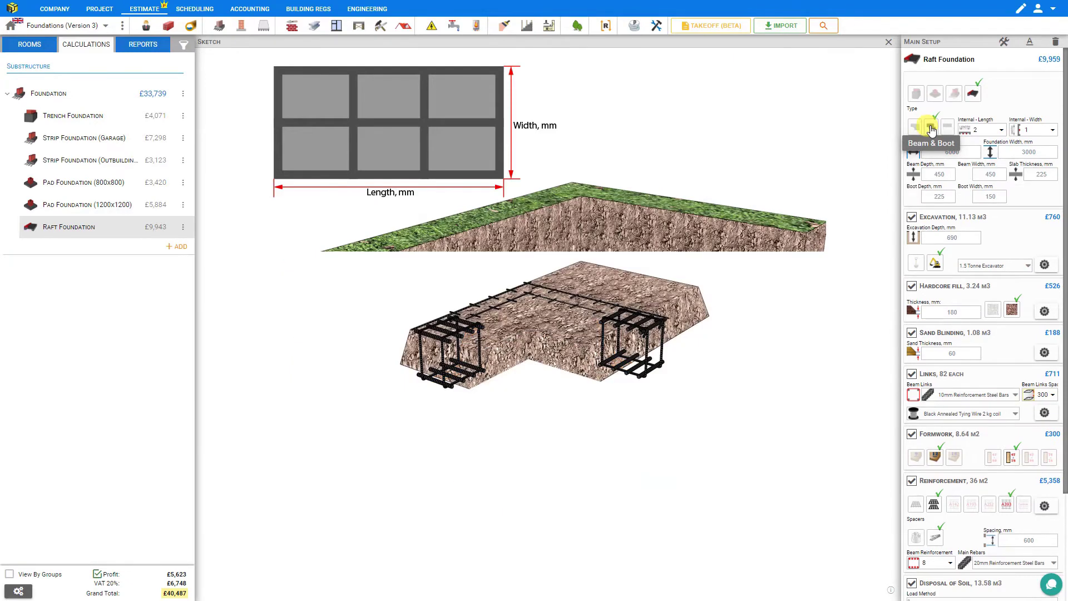
scroll(933, 129, down, 1)
scroll(933, 129, down, 2)
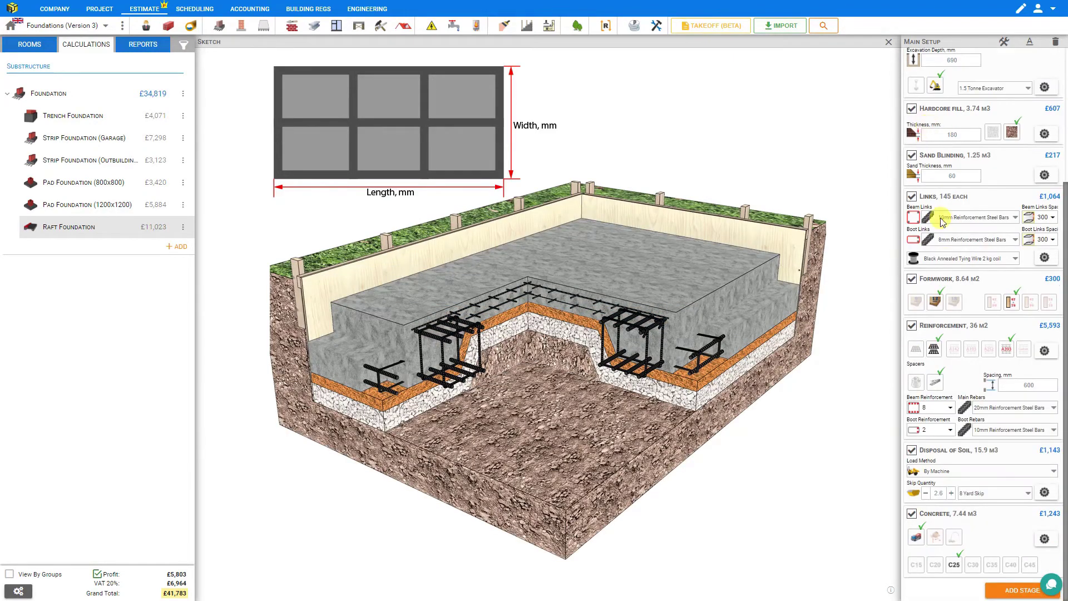
Set boot reinforcement to 2 bars with 10mm boot rebars, bringing the raft to £11,023.
click(949, 432)
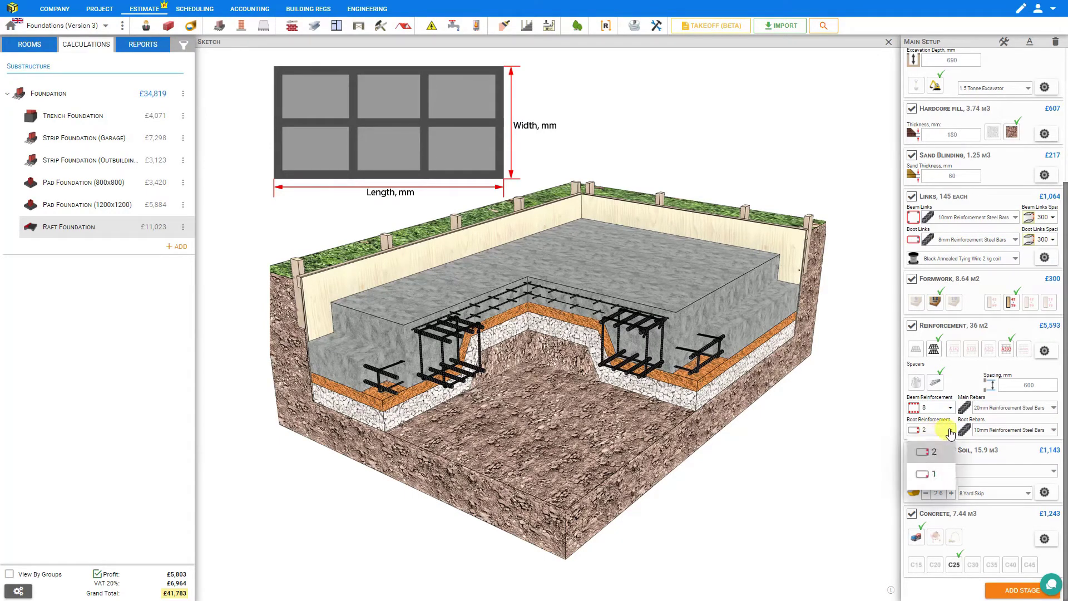
click(936, 475)
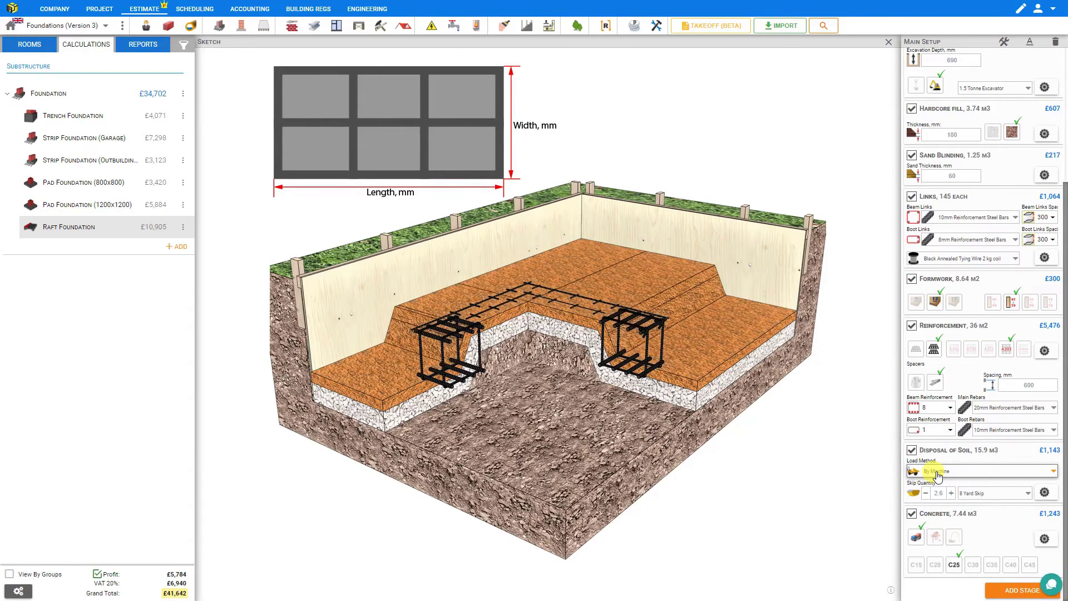
click(933, 431)
click(936, 455)
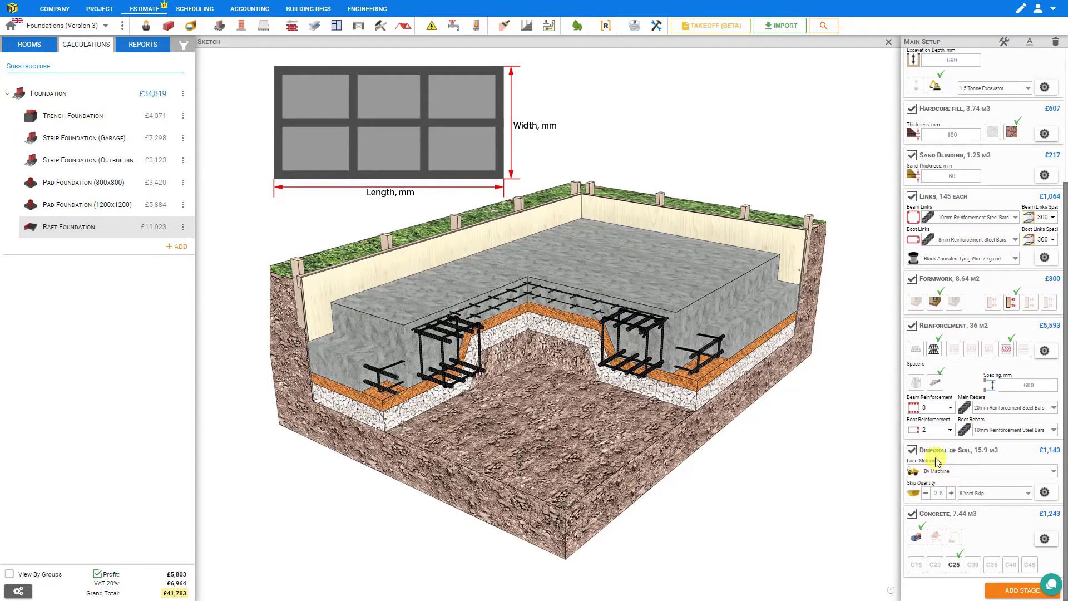
click(1052, 430)
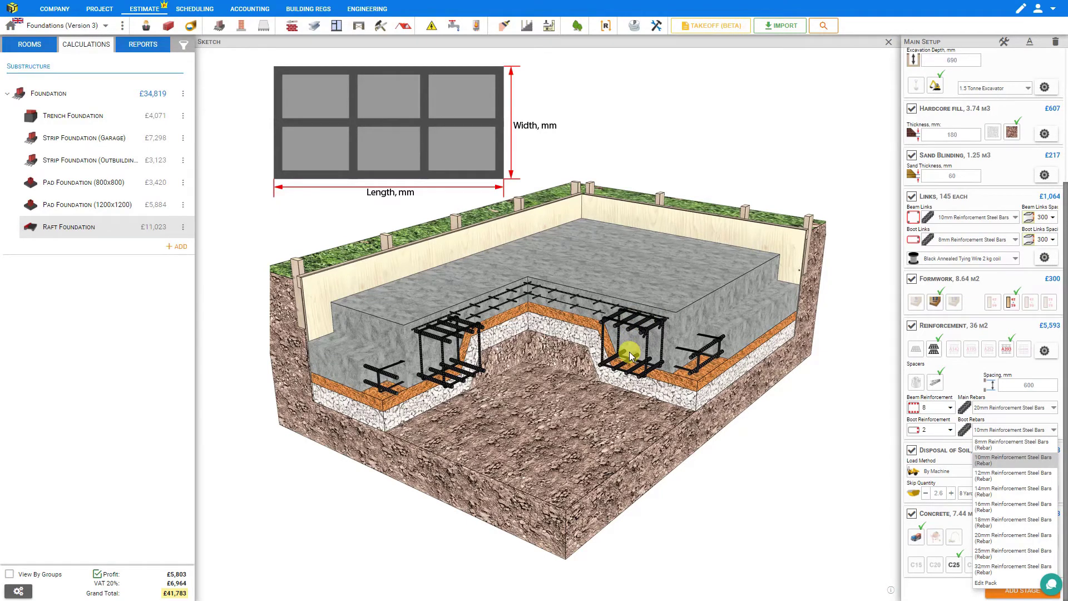
click(1002, 462)
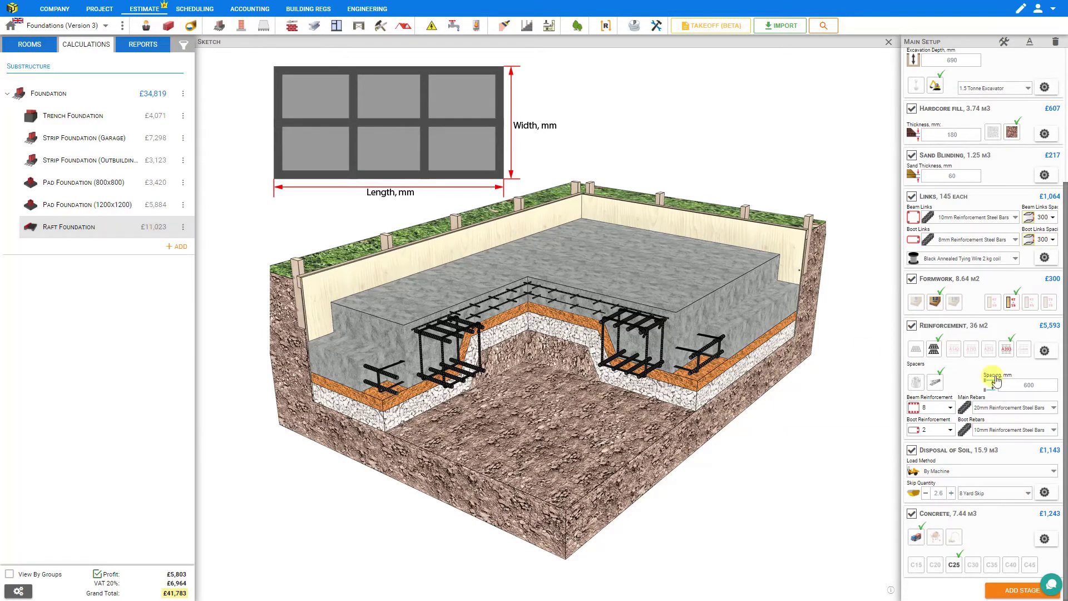
click(1052, 434)
Check the soil expansion rate in the Disposal of Soil settings.
scroll(995, 445, up, 2)
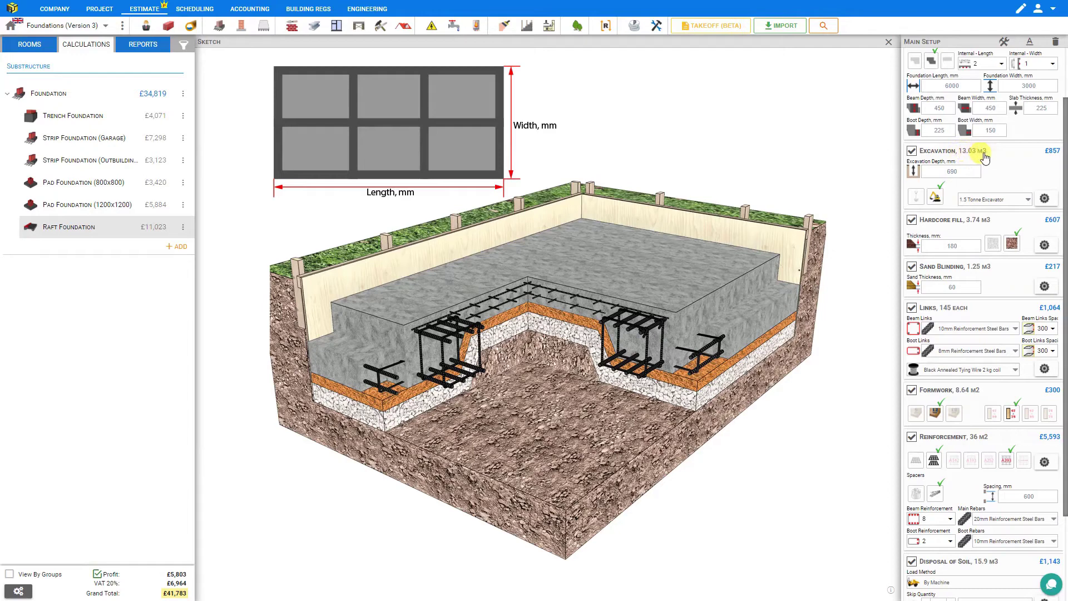
scroll(985, 159, down, 2)
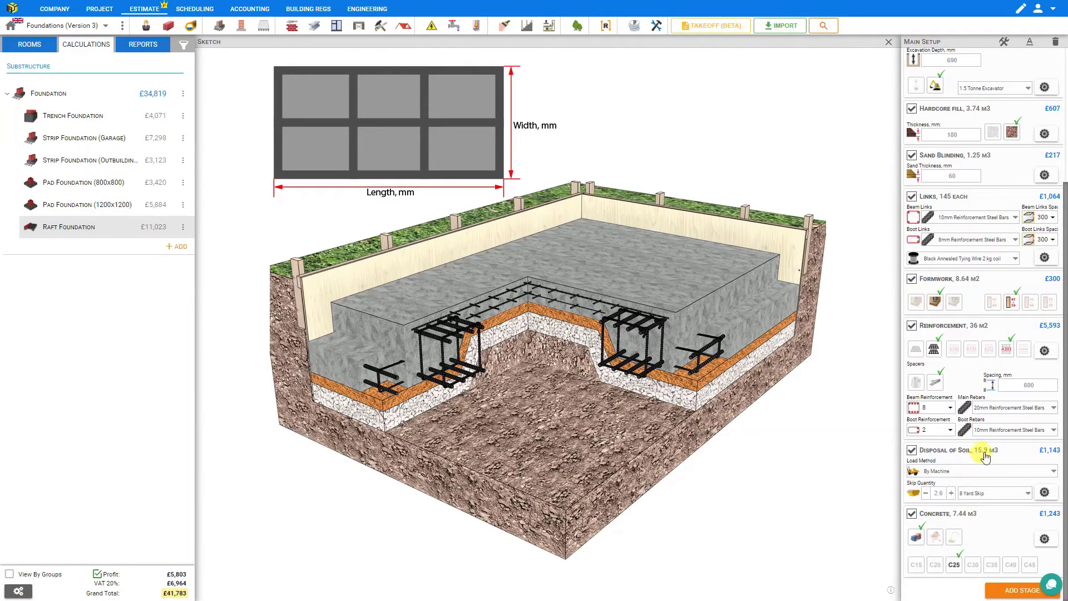
click(1045, 494)
click(992, 142)
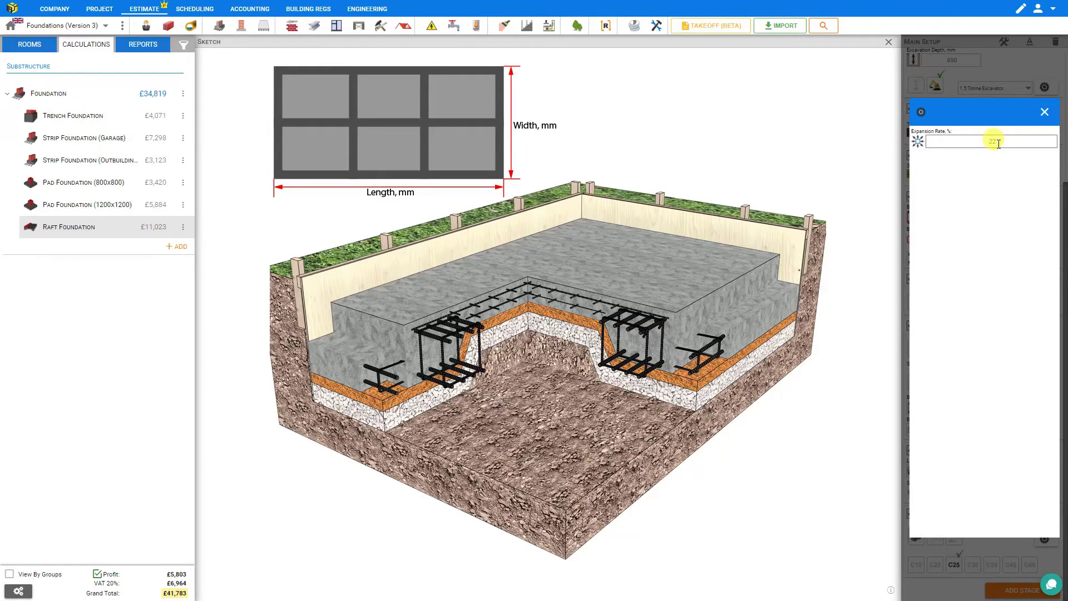
click(1045, 112)
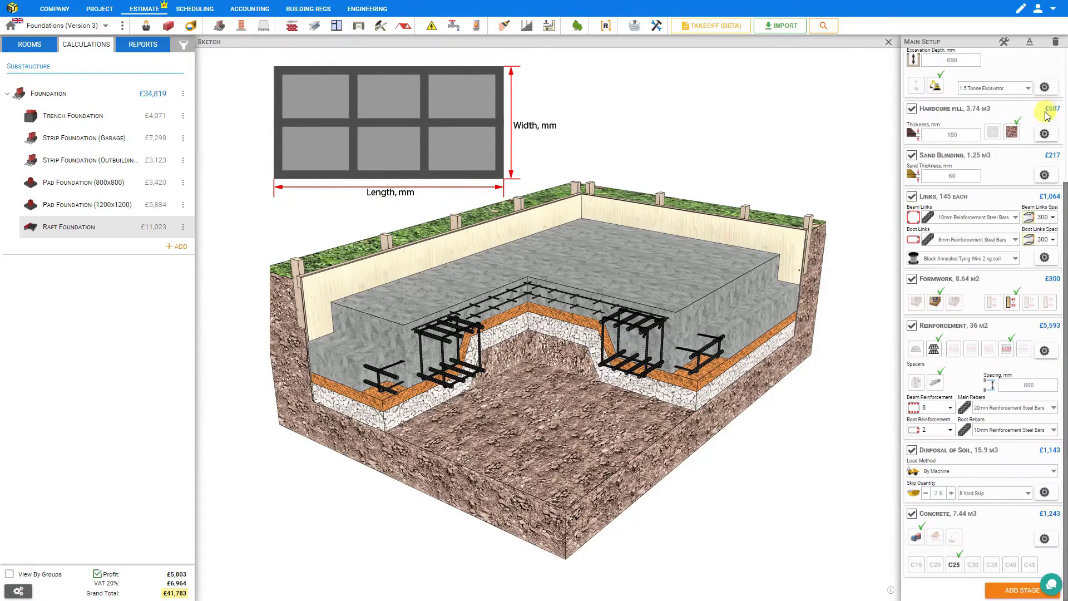
Load the soil By Hand, dropping disposal to £1,131, and show description and estimate tables.
click(940, 472)
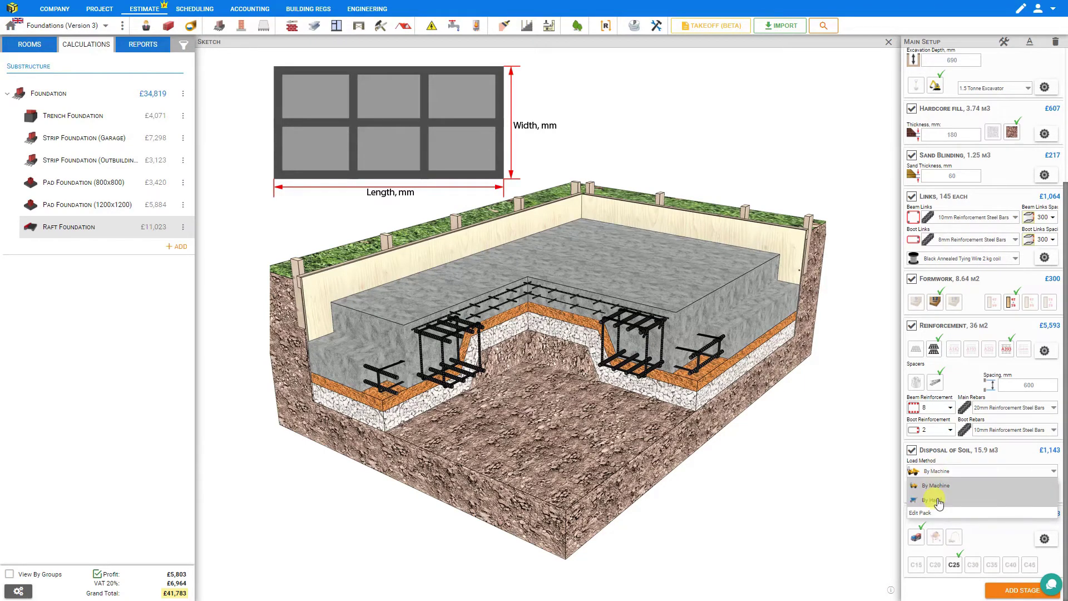
click(938, 495)
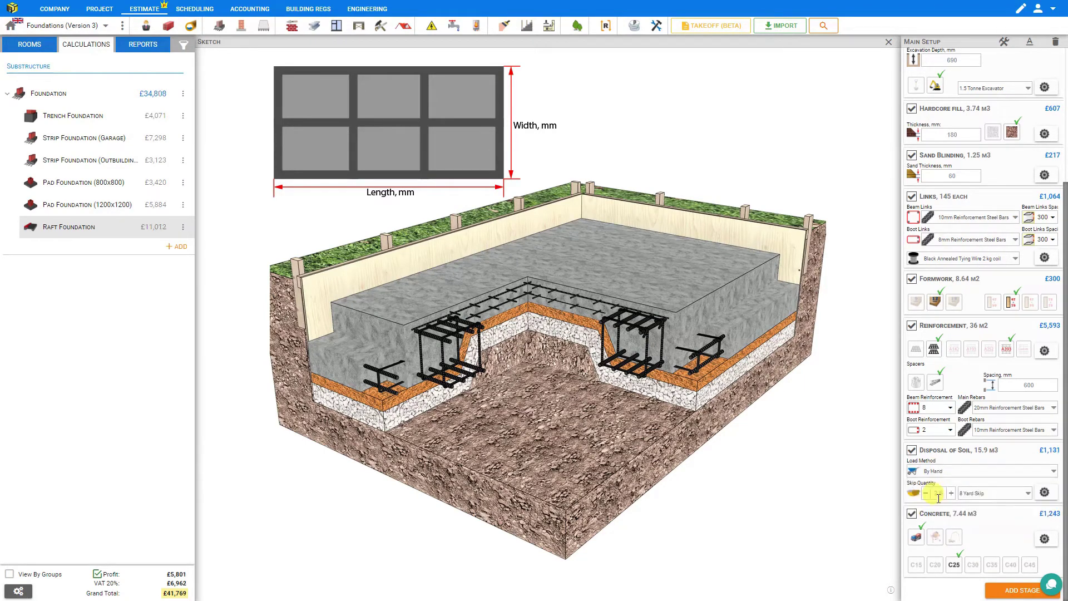
click(888, 43)
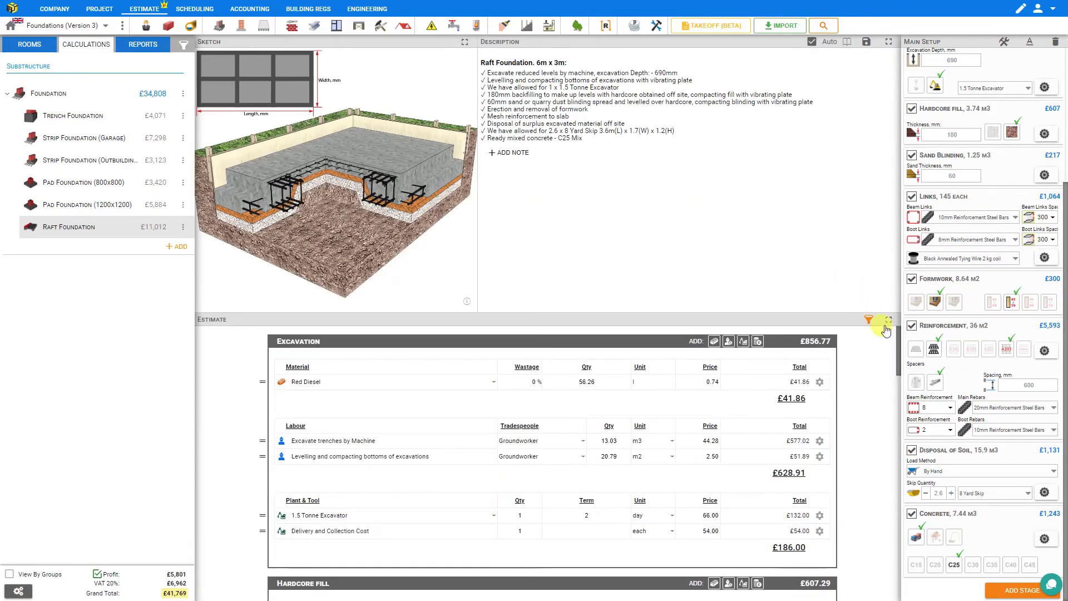
Return soil loading to By Machine with 3 × 8 Yard Skips, costing £1,265.11.
click(886, 323)
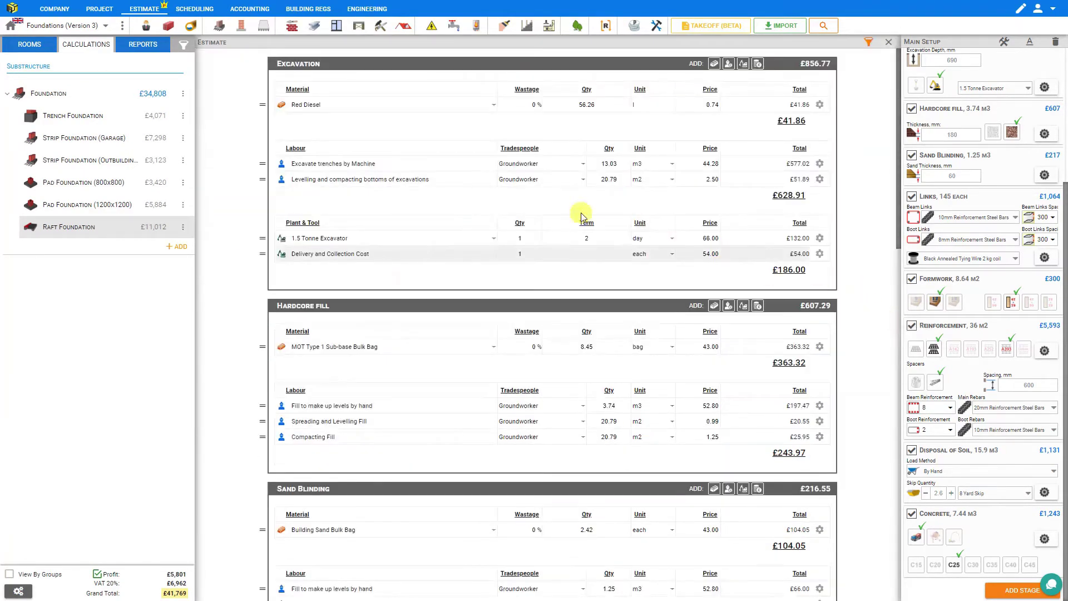
scroll(556, 256, down, 15)
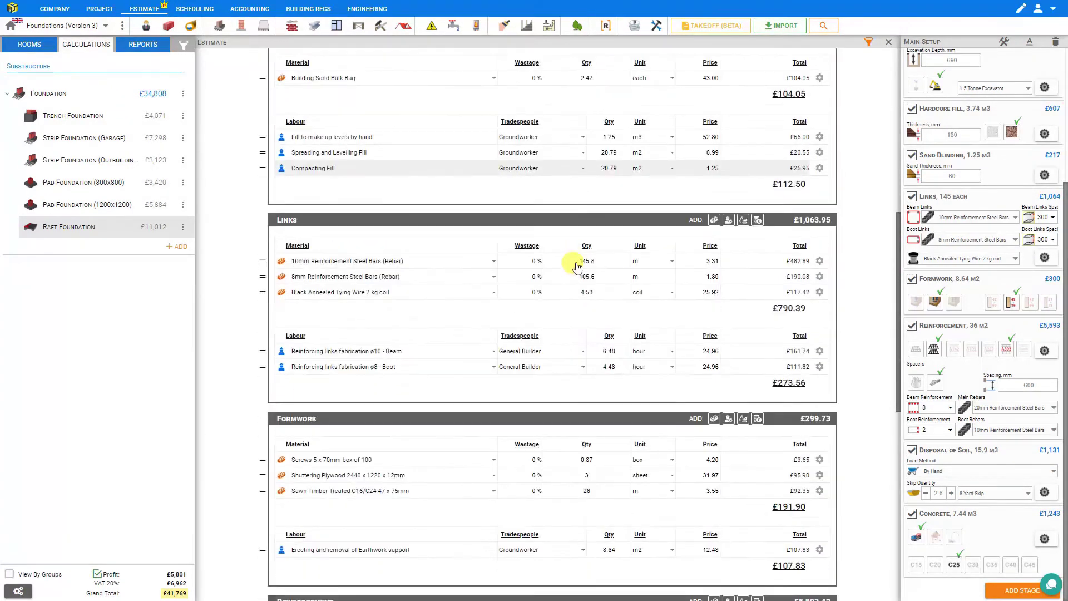
scroll(577, 267, down, 5)
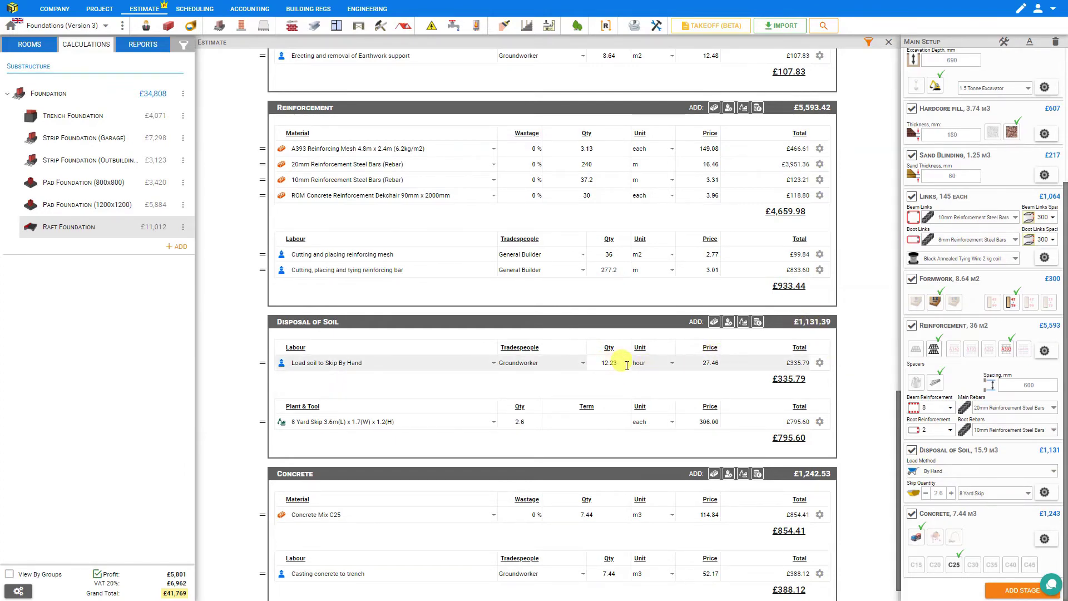
click(925, 472)
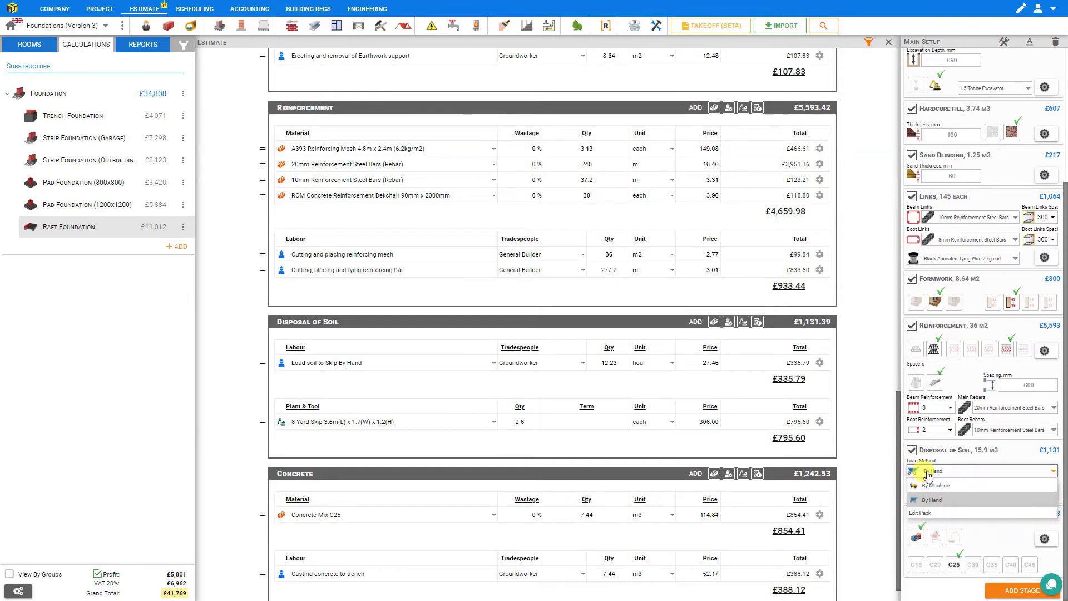
click(934, 489)
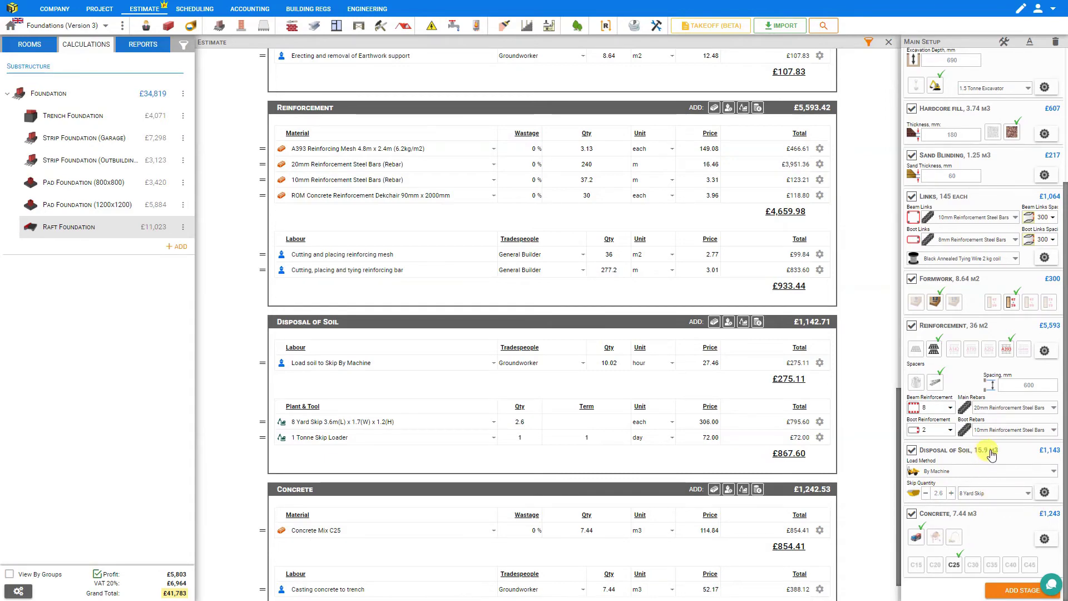
click(1008, 497)
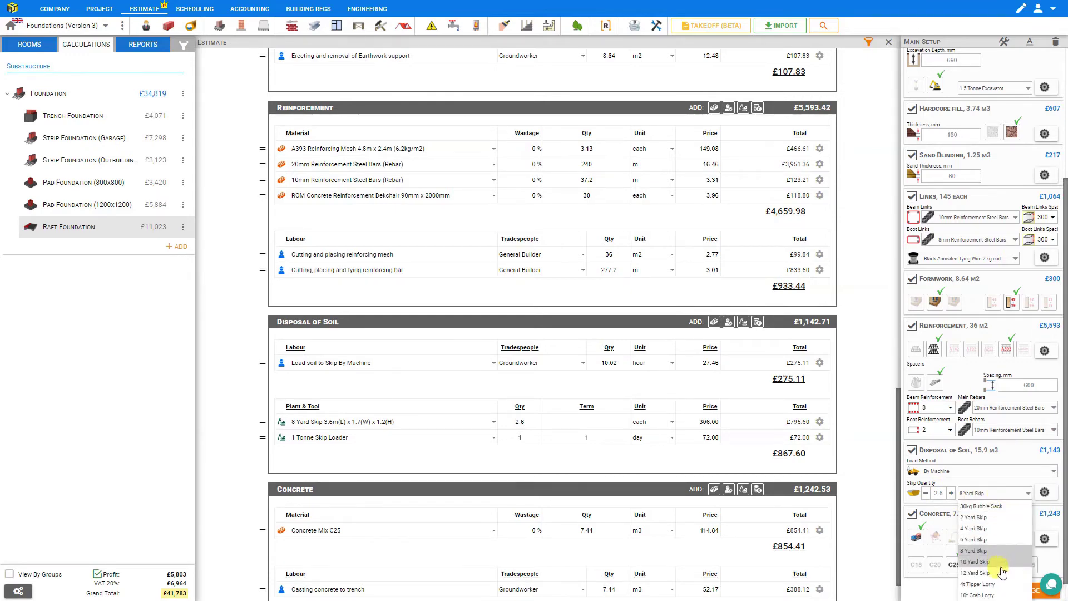
click(996, 488)
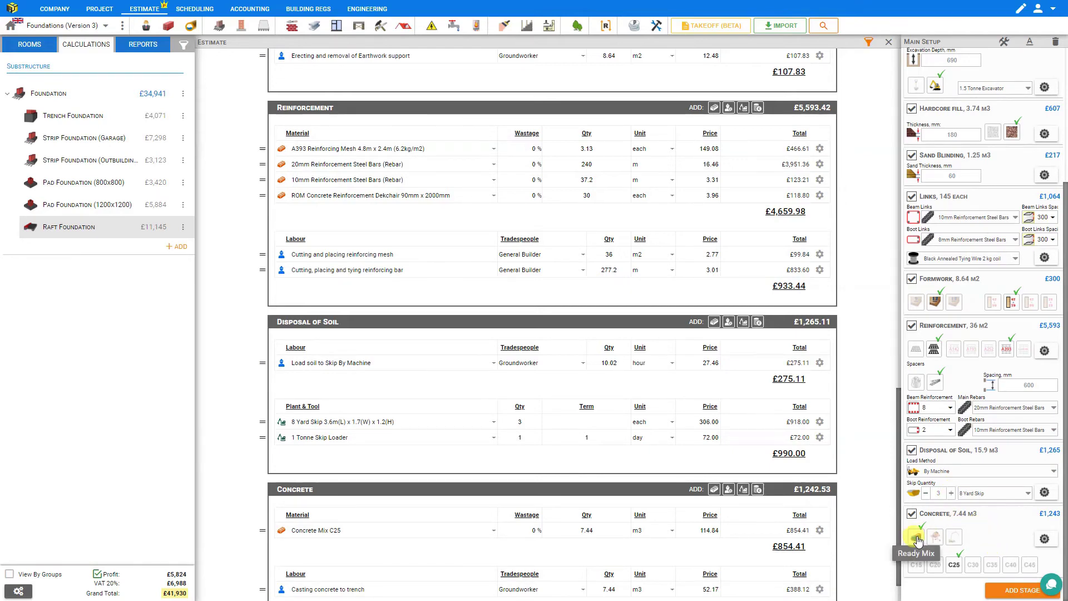
Try concrete delivery options, set grade C40, and check minimum load and part load charges.
click(936, 538)
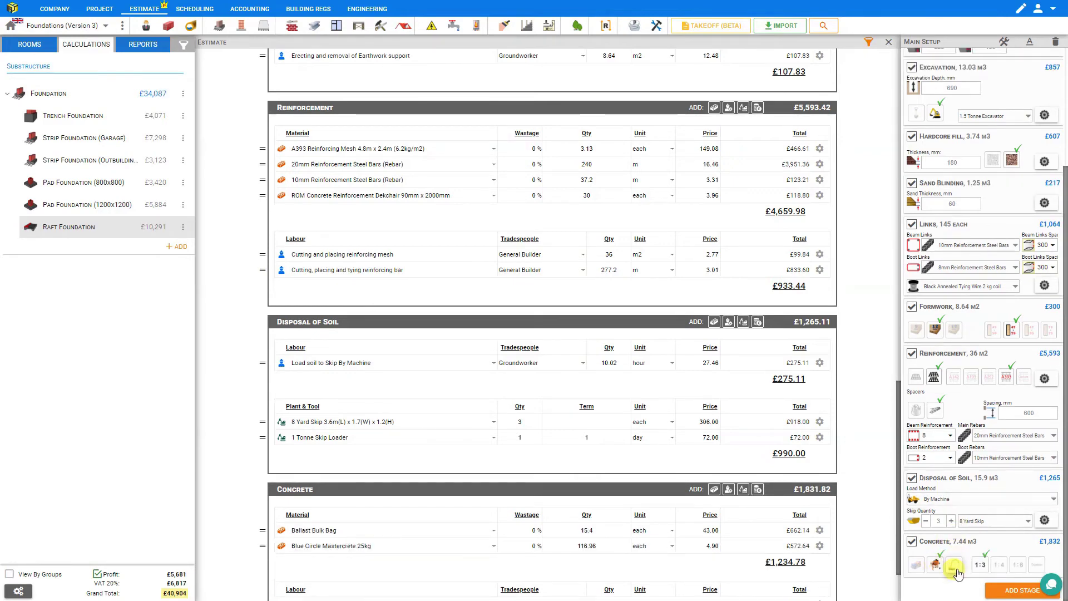
click(954, 567)
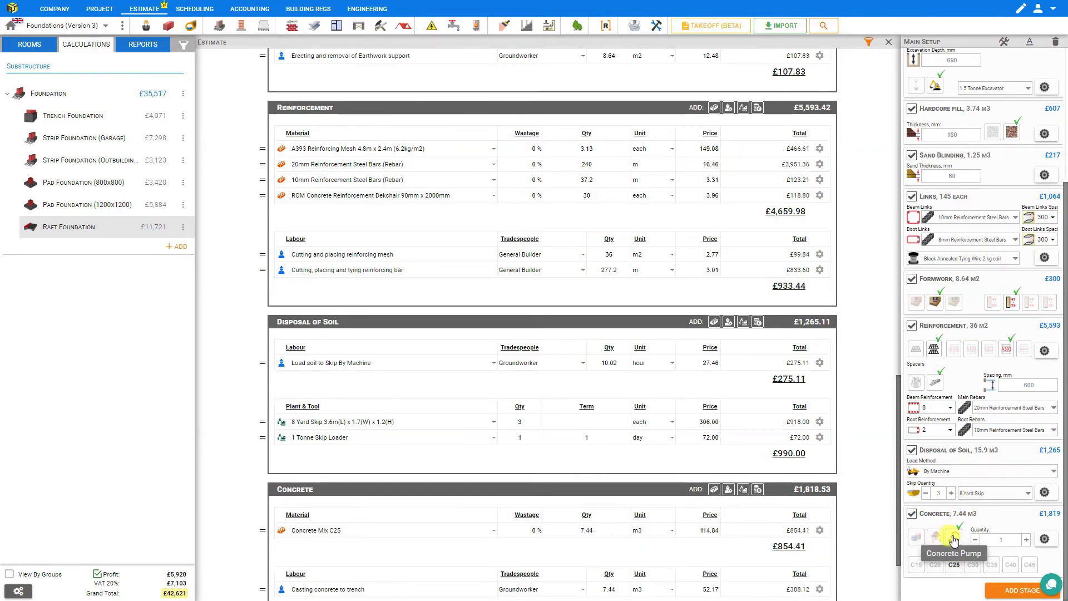
click(917, 538)
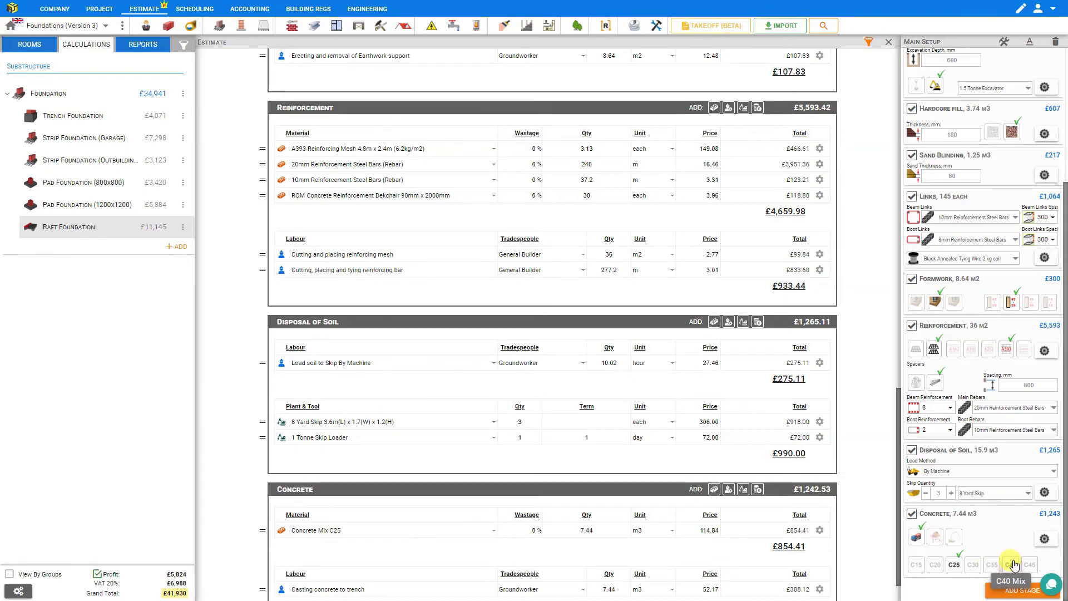
click(1014, 565)
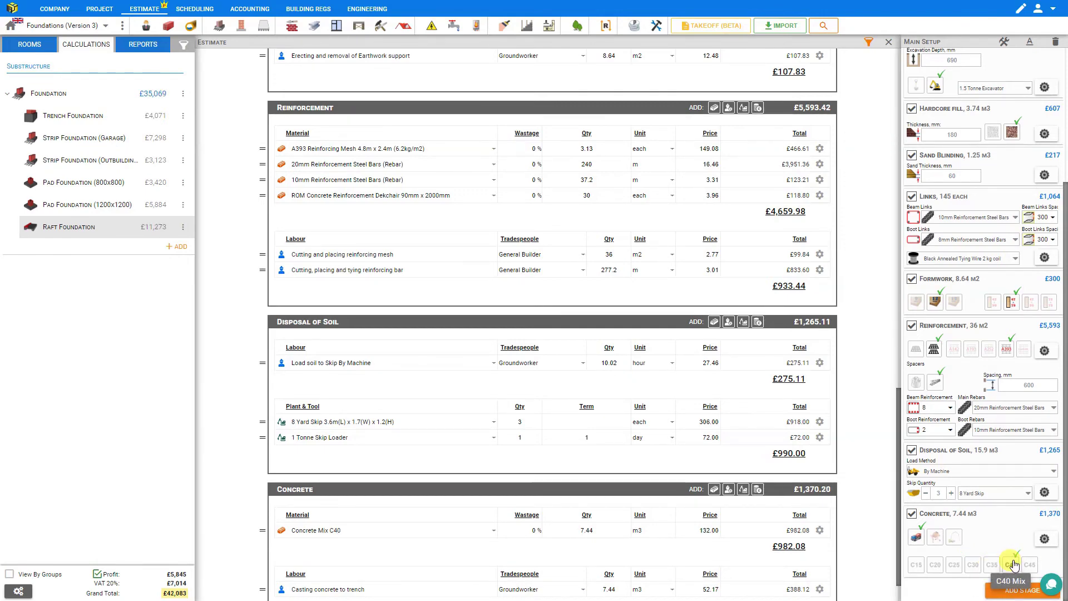
click(1046, 539)
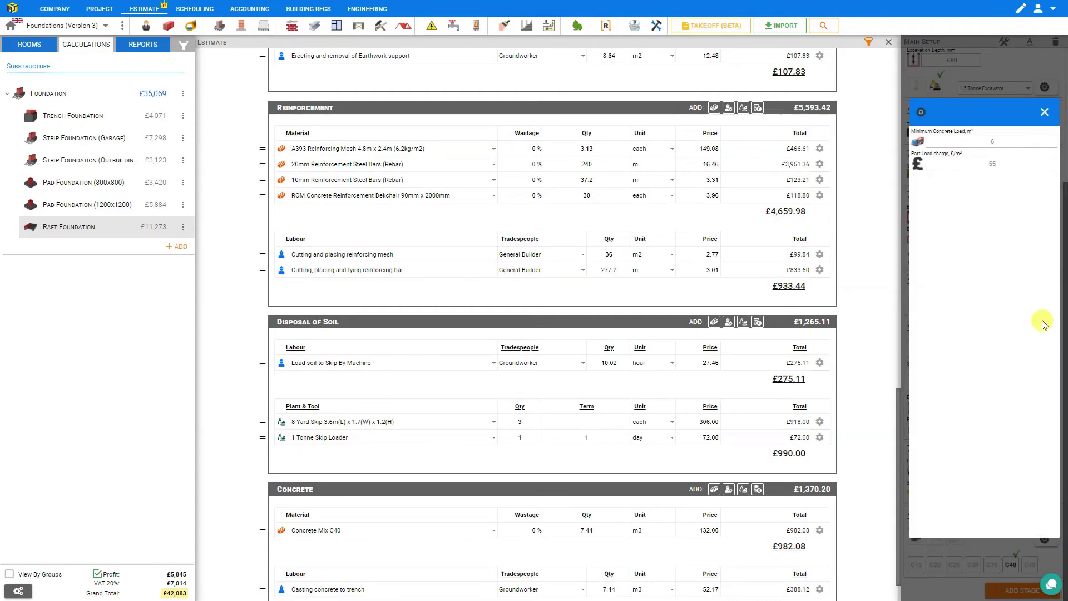
click(996, 143)
click(995, 162)
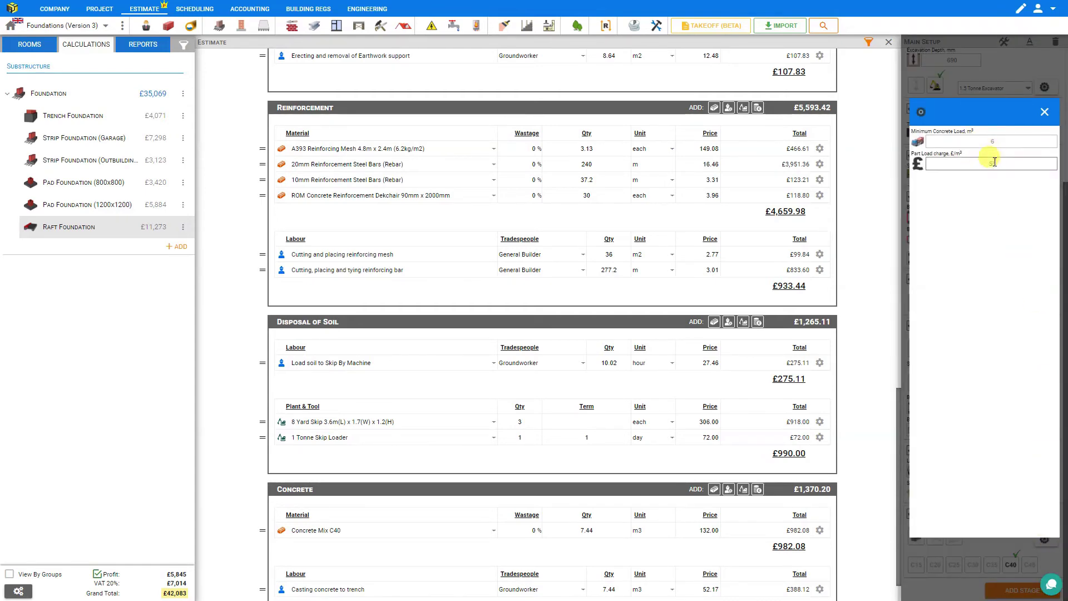
click(1045, 112)
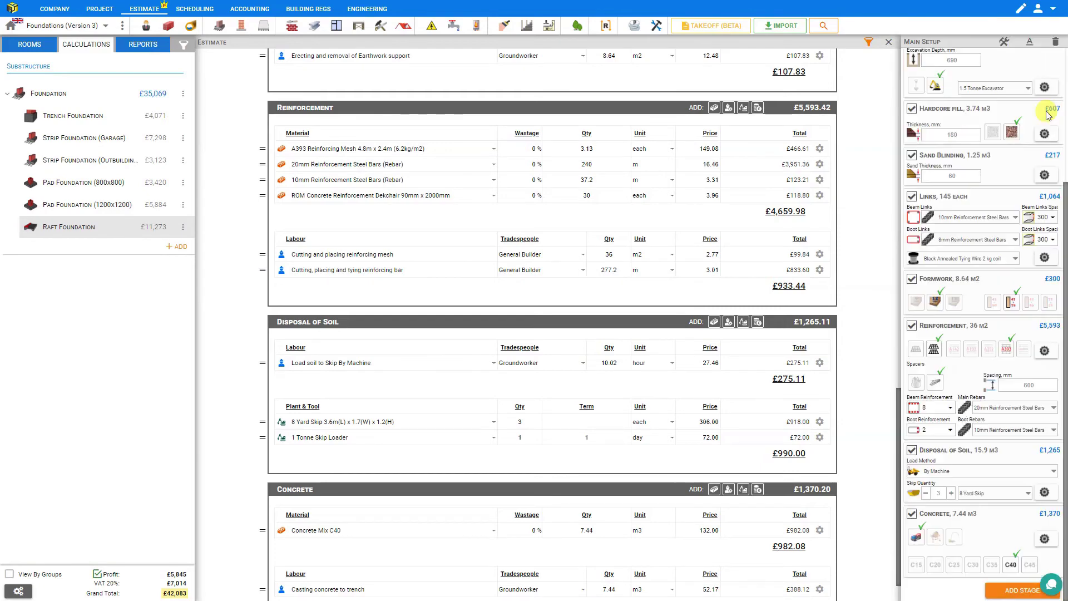
Try an on-site cement-to-ballast mix, then return to pumped C40 concrete.
click(937, 538)
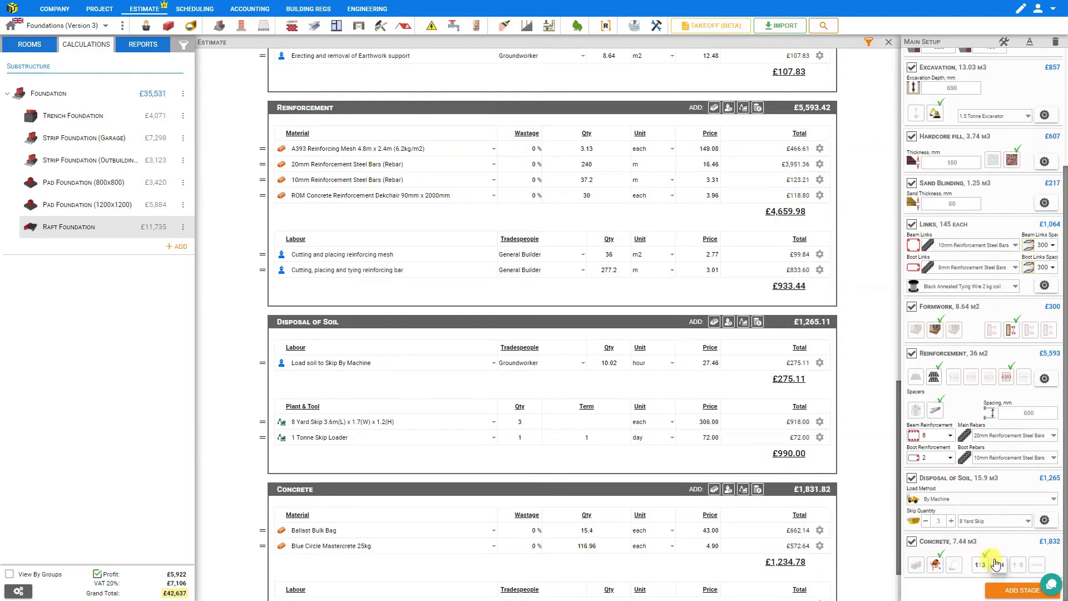
click(998, 565)
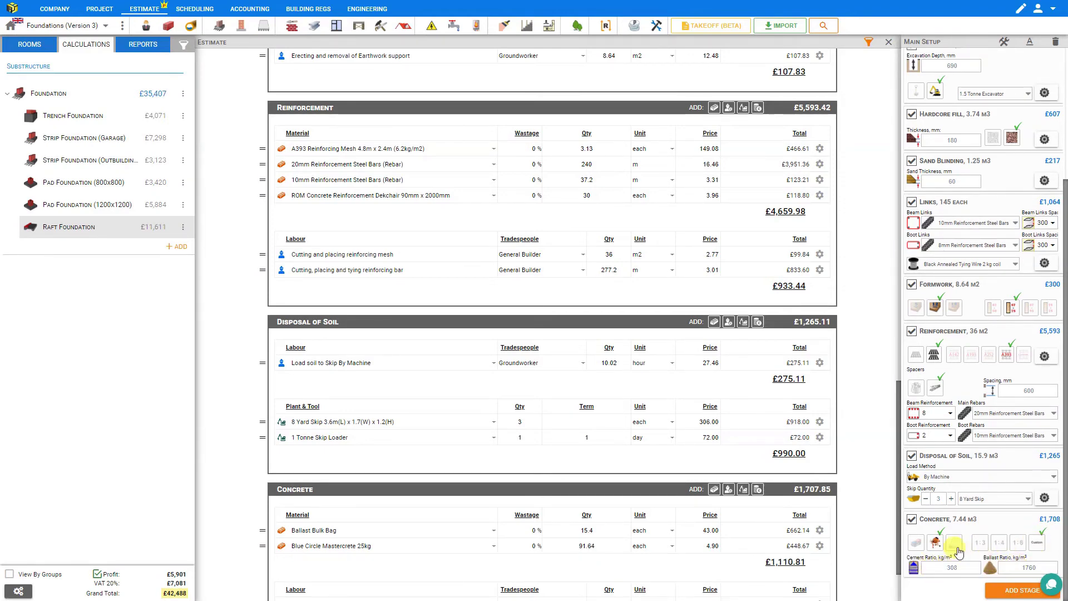
click(954, 542)
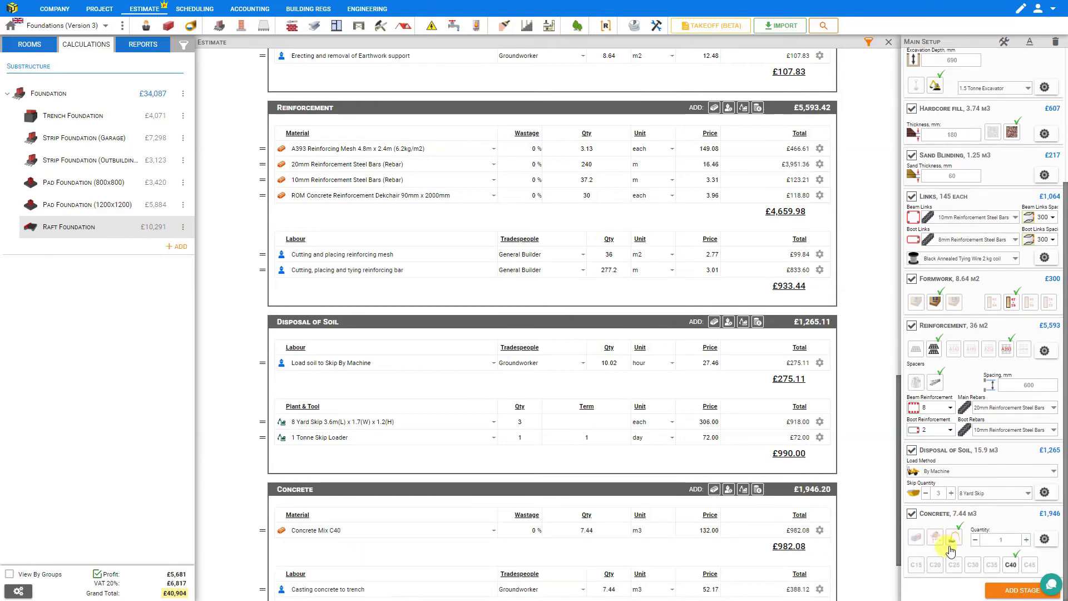
click(1045, 540)
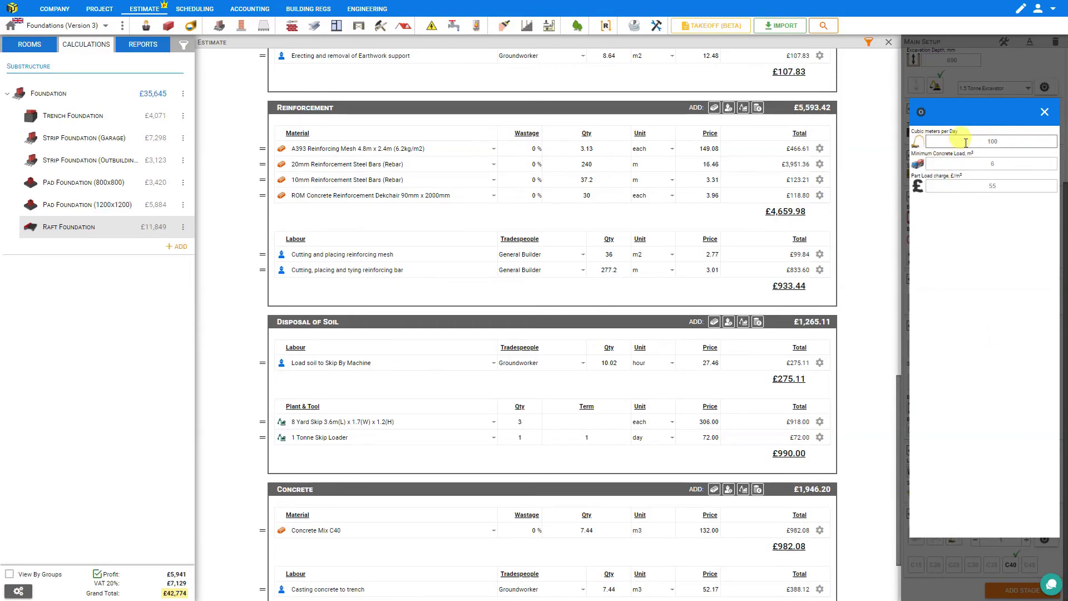
Rename the raft foundation to 'Rear Extension Raft Foundation'.
click(1045, 112)
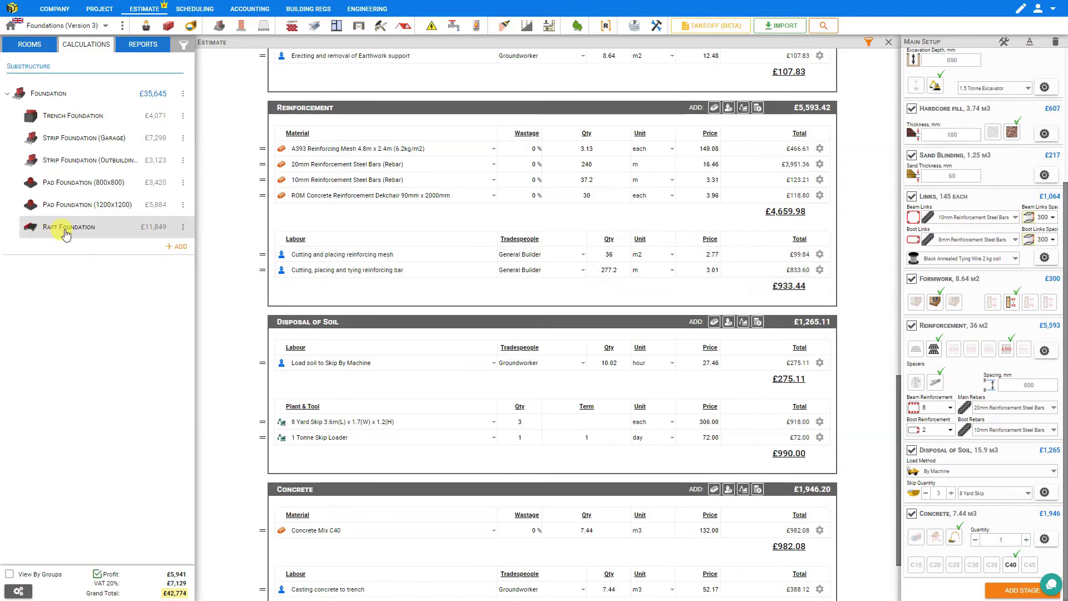
scroll(1037, 255, up, 3)
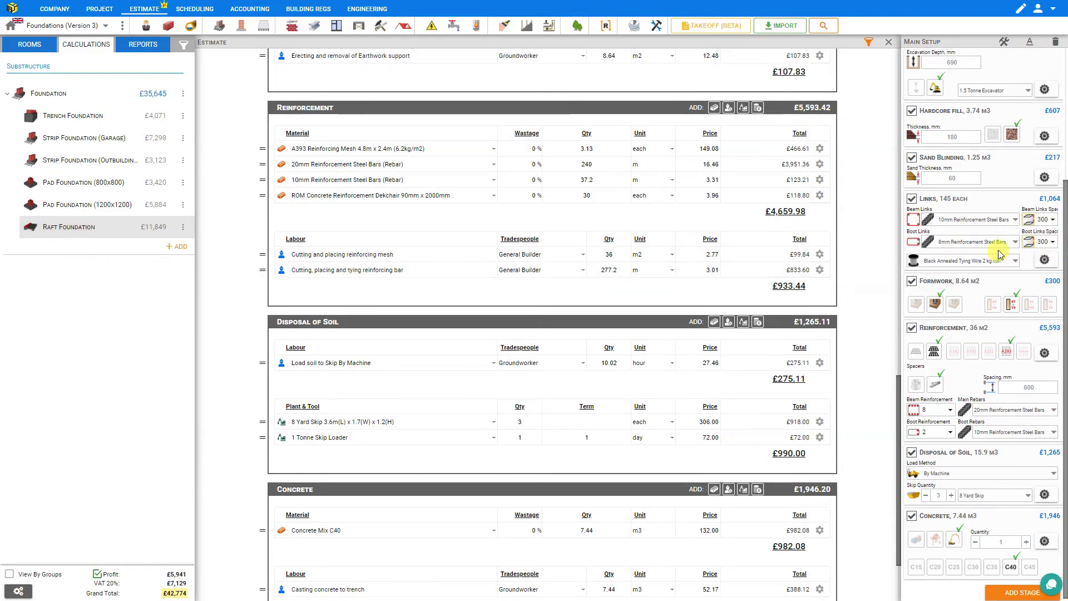
click(975, 59)
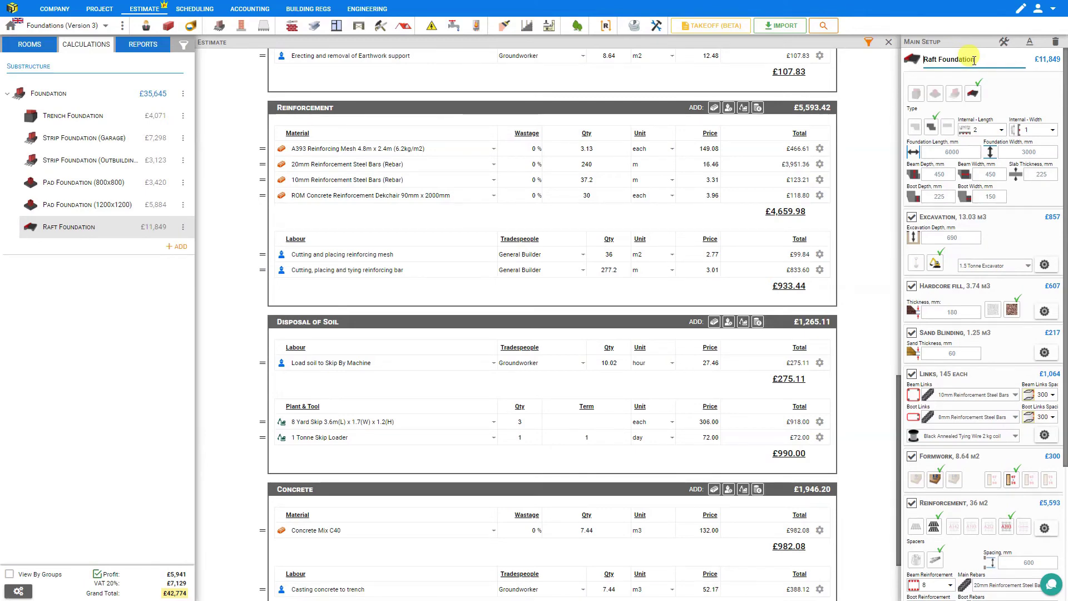
text(Rear Extens)
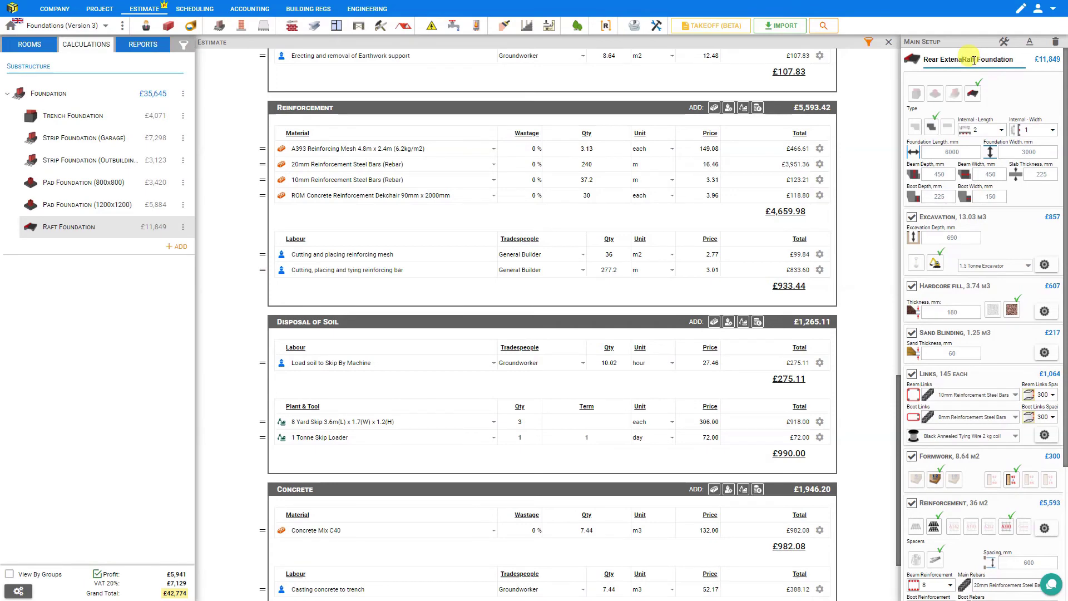
text(ion)
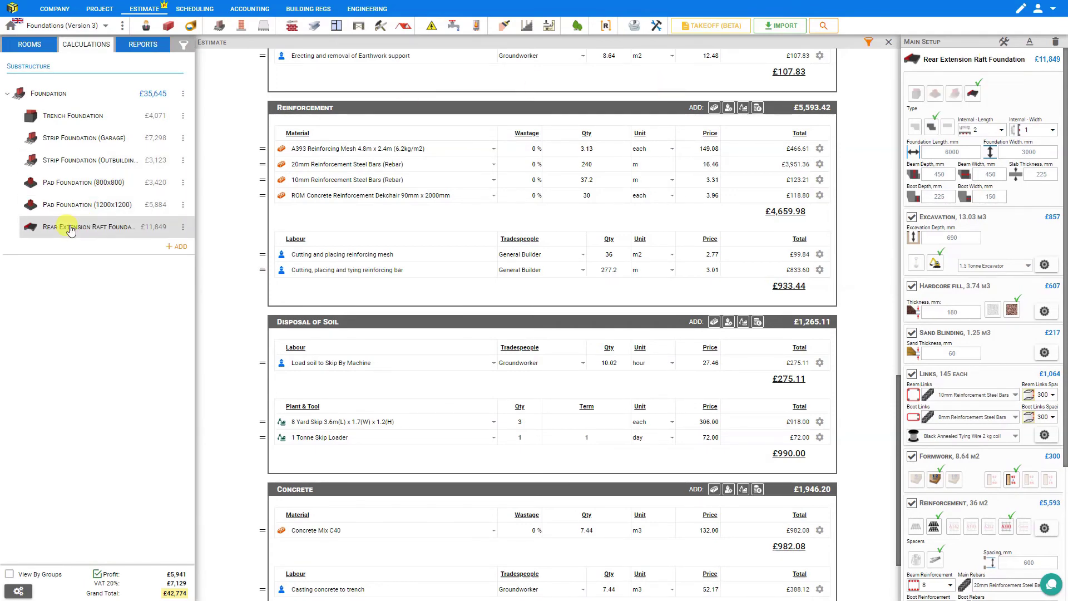
click(103, 229)
Review the estimate sections, then restore the sketch and 'Rear Extension Raft Foundation. 6m x 3m' description.
scroll(530, 363, up, 10)
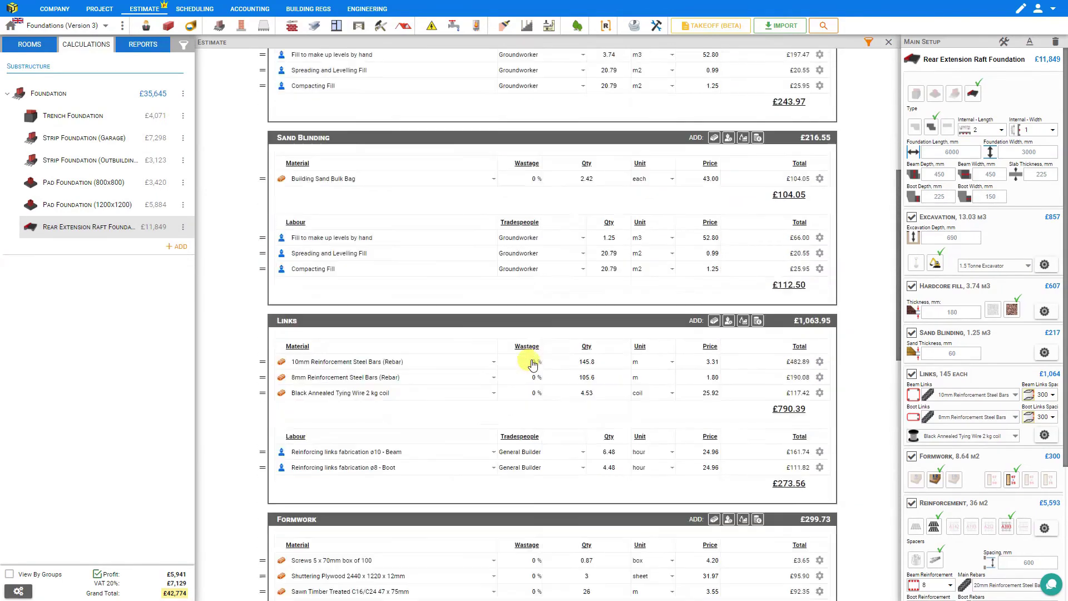
scroll(533, 364, up, 6)
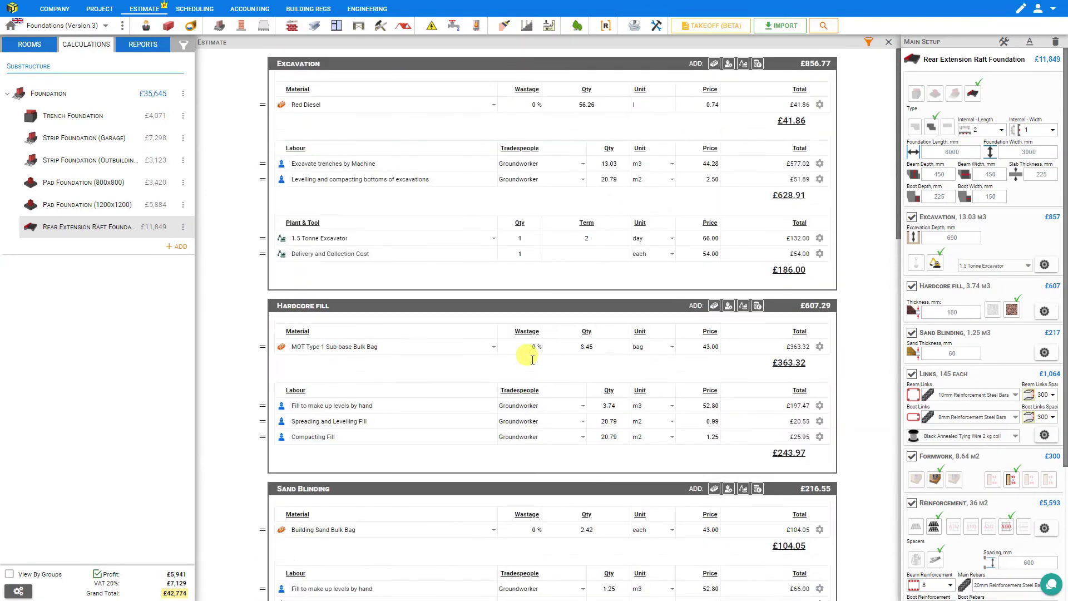
scroll(532, 360, down, 7)
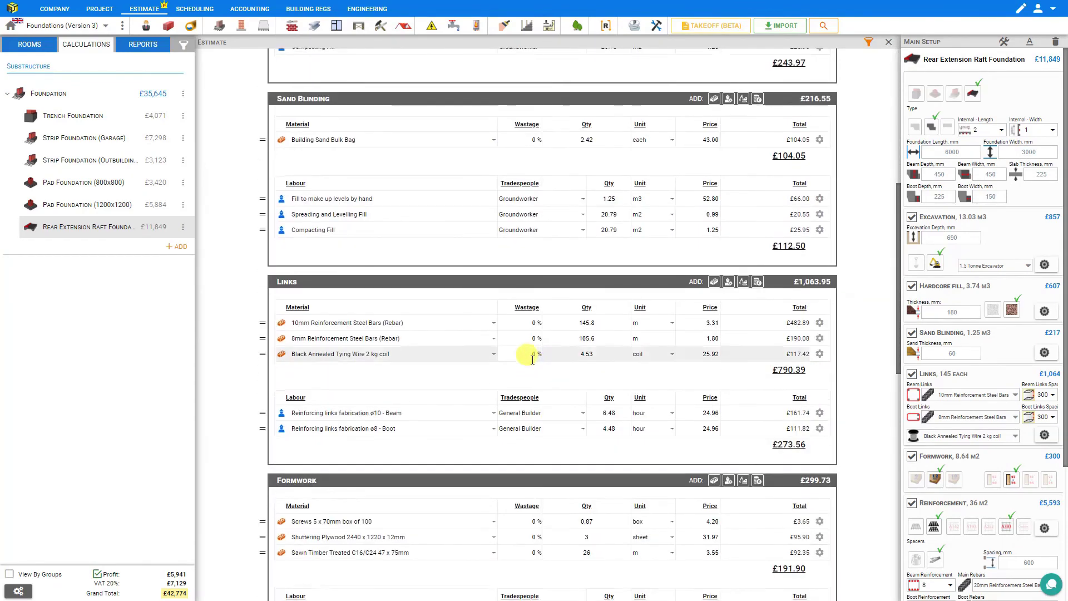
scroll(532, 362, down, 3)
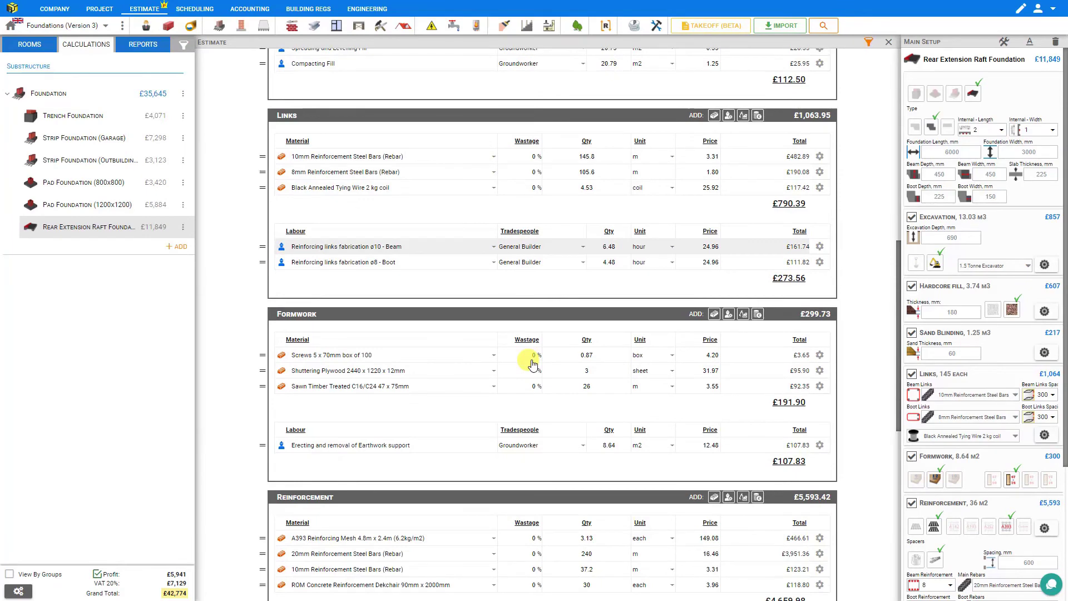
scroll(532, 364, down, 3)
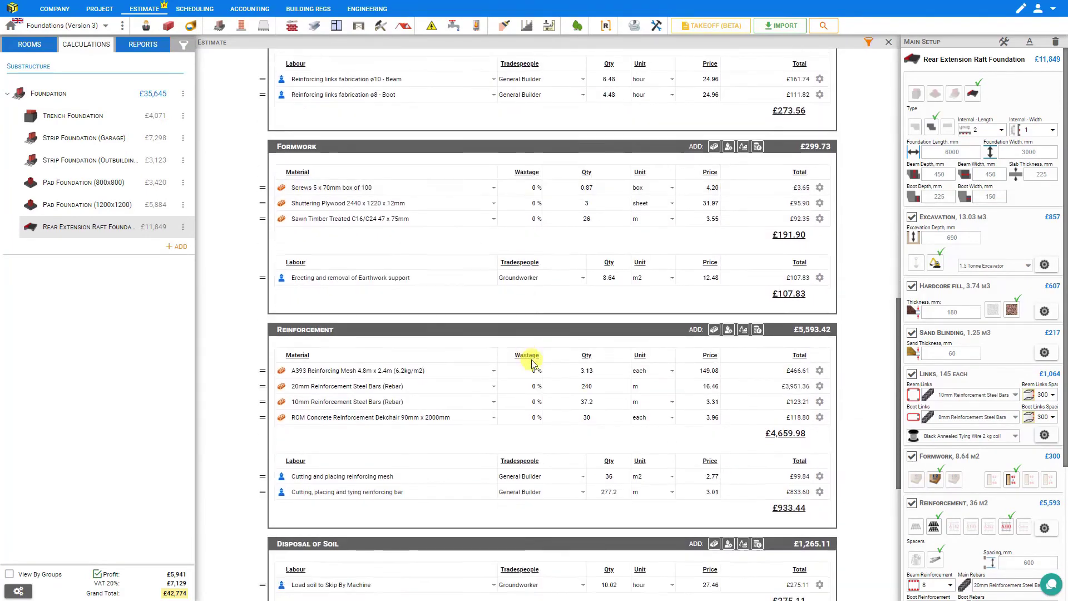
scroll(532, 362, down, 5)
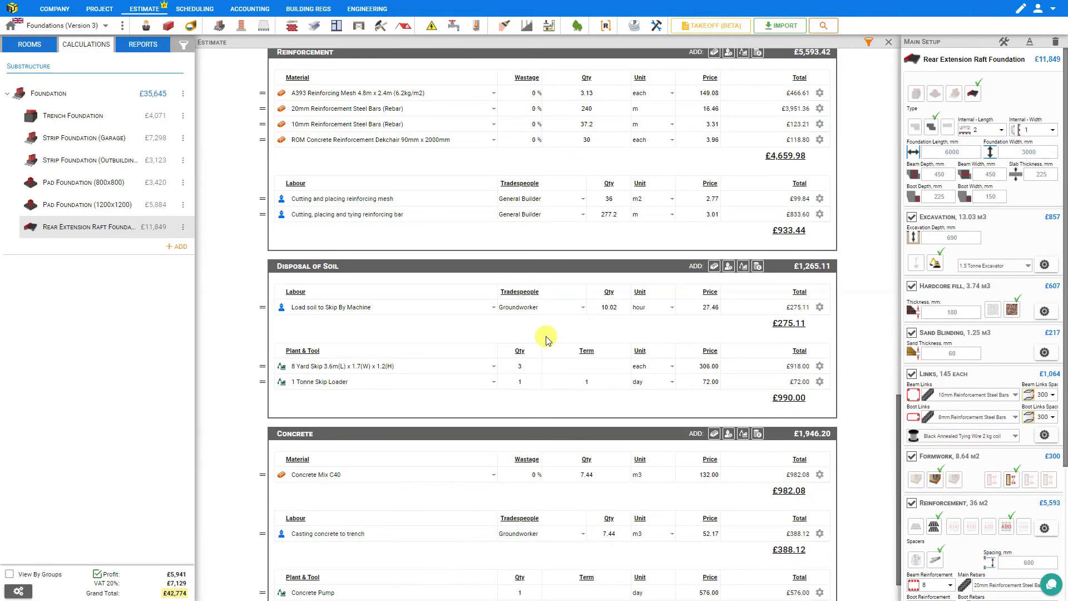
scroll(546, 339, down, 1)
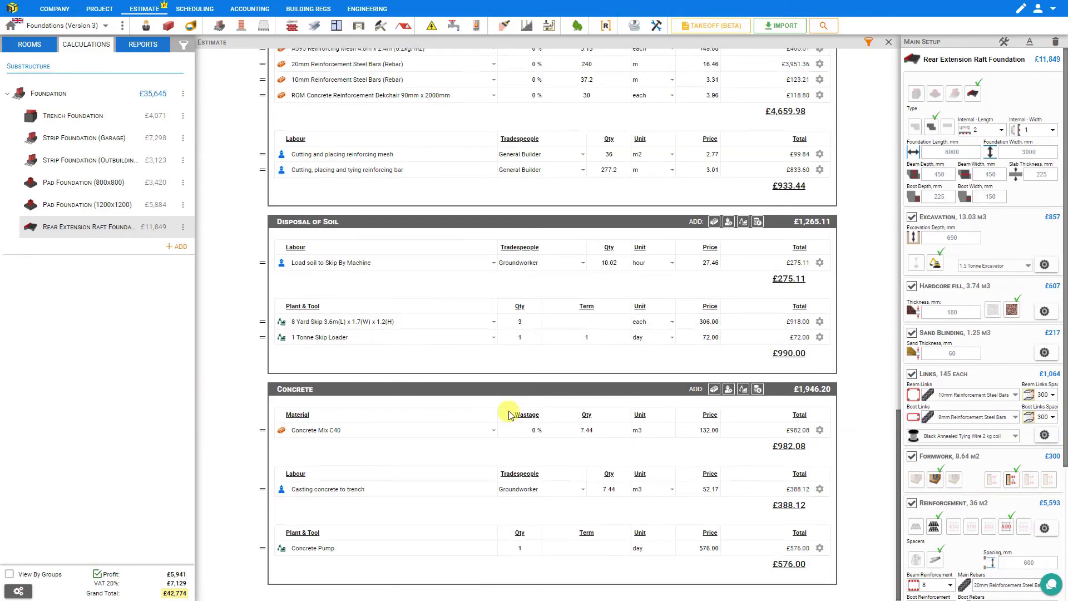
scroll(509, 415, up, 20)
scroll(510, 414, up, 6)
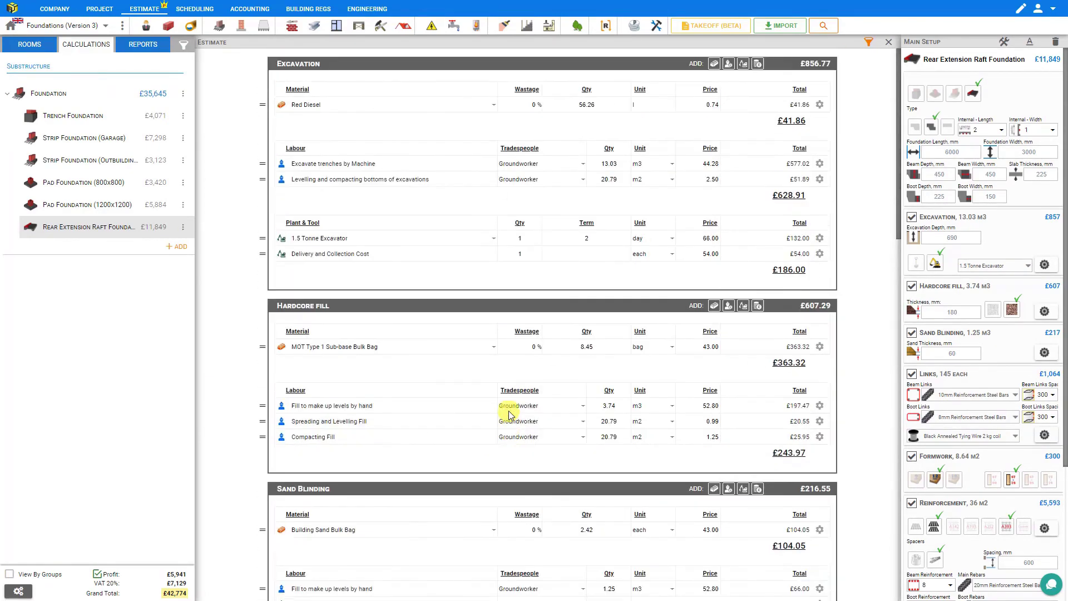
click(889, 43)
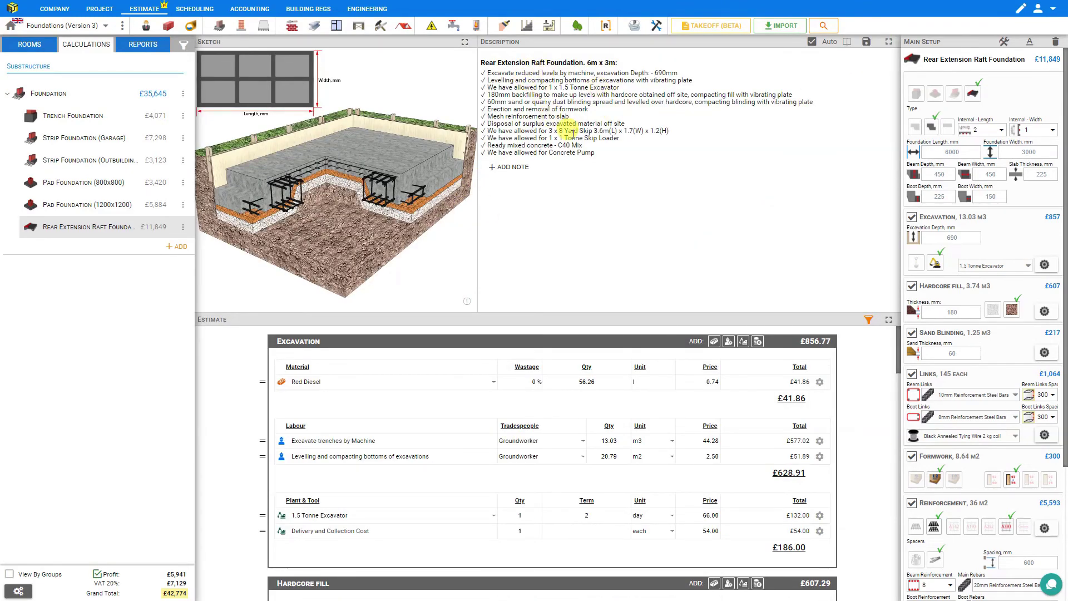
Review the Proposal quote listing the Rear Extension Raft Foundation, totalling £42,774.18 including VAT.
click(141, 48)
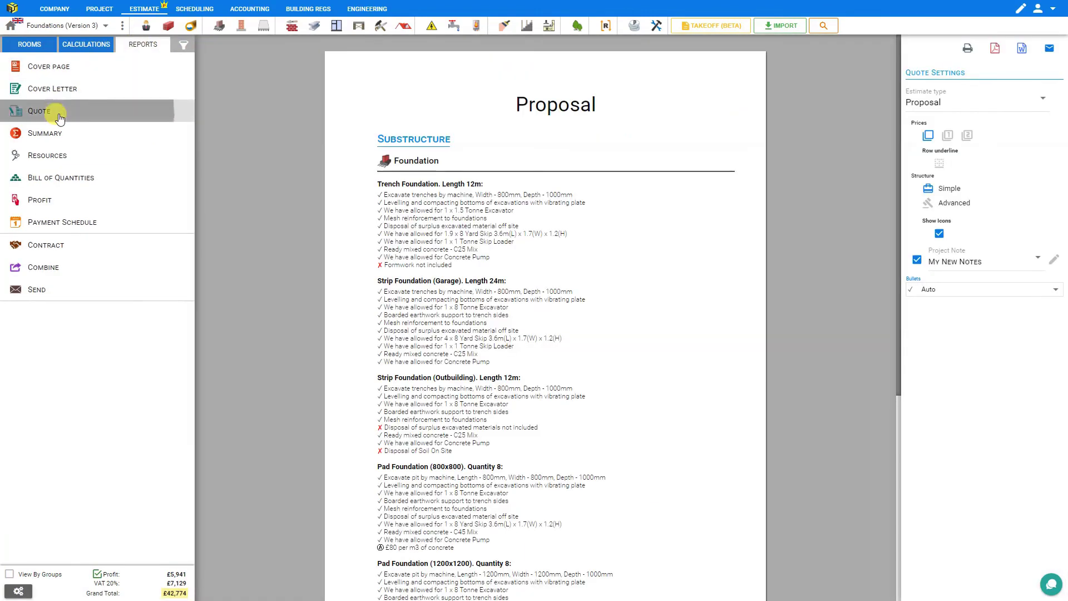
scroll(352, 238, down, 4)
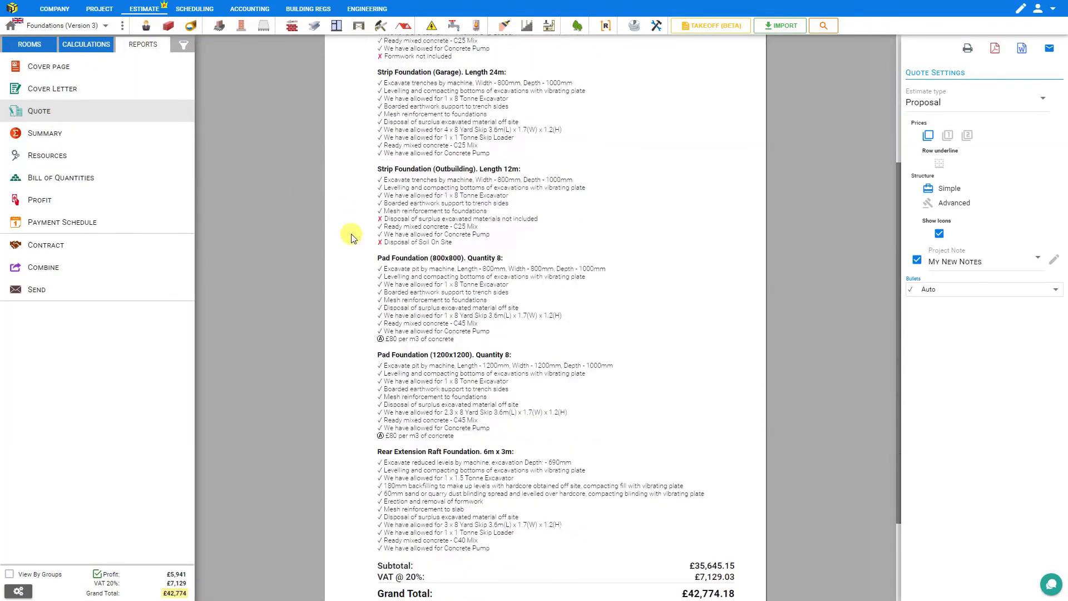
scroll(351, 238, down, 2)
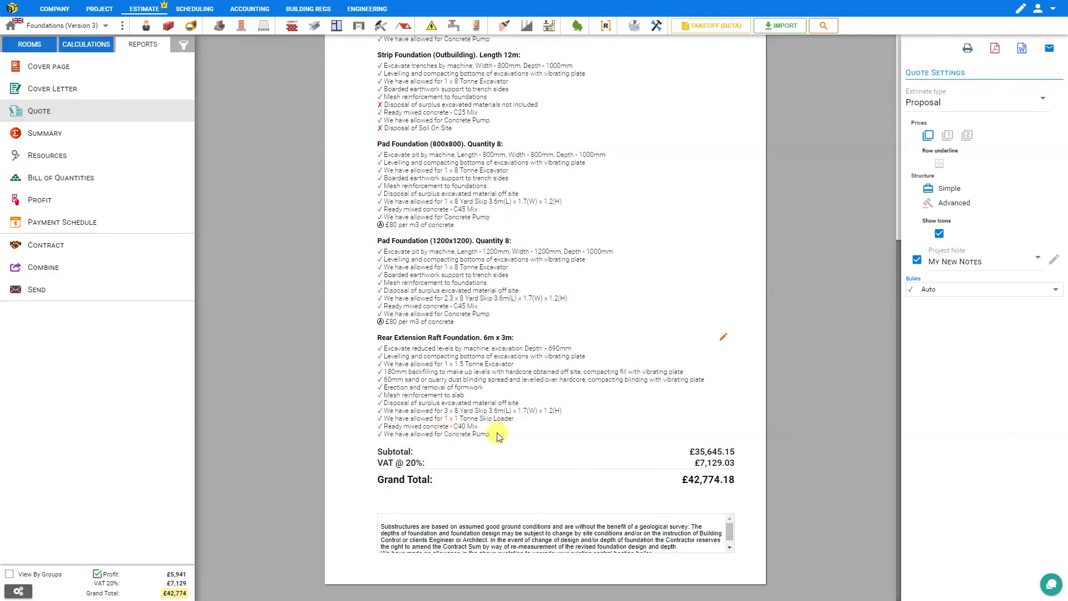
scroll(497, 436, up, 5)
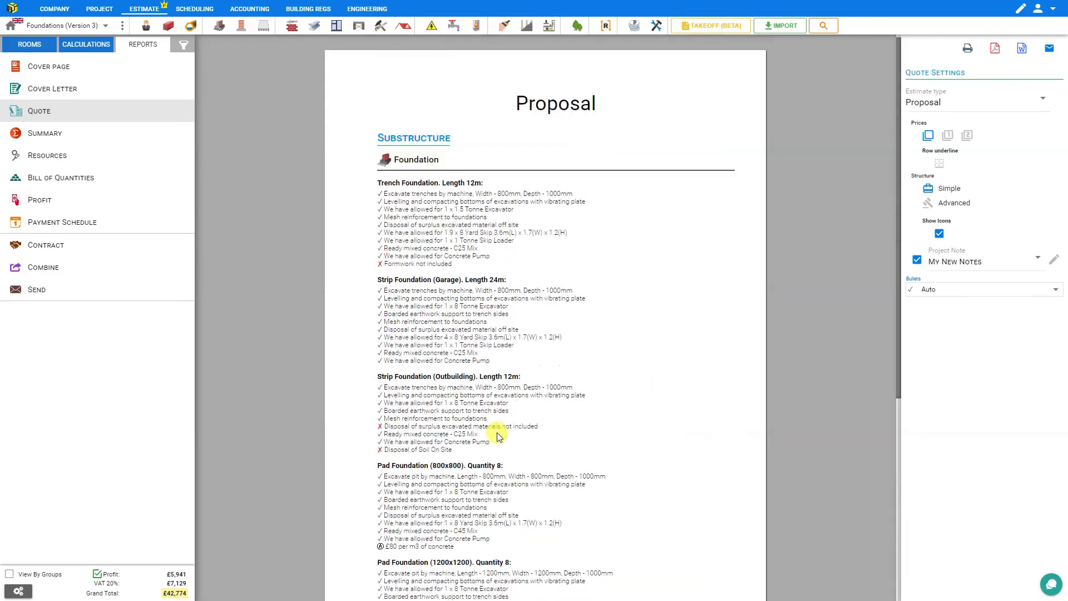
click(949, 136)
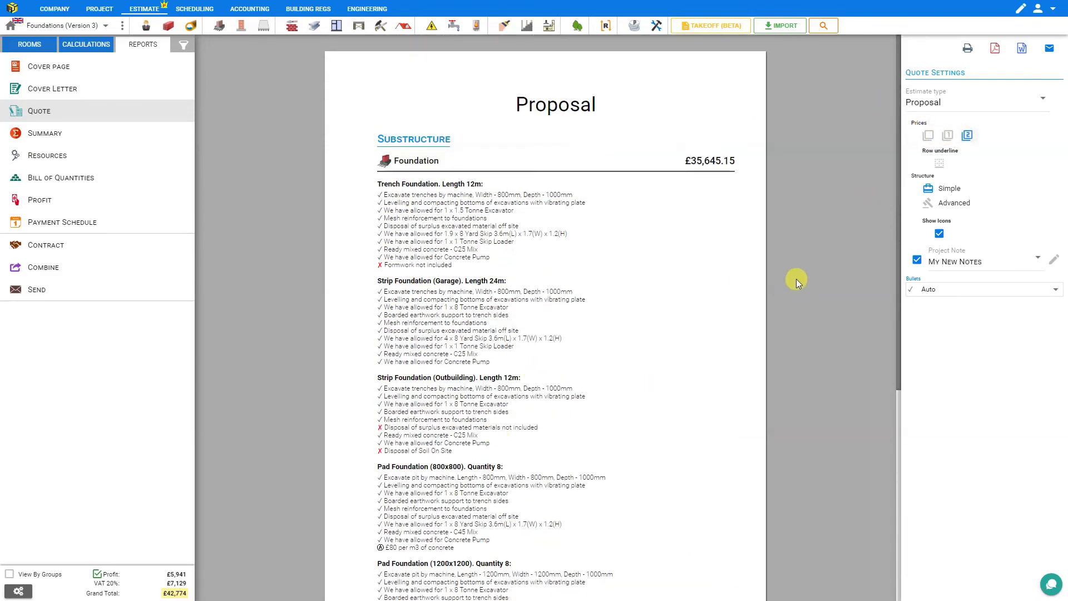
scroll(797, 278, down, 5)
click(928, 135)
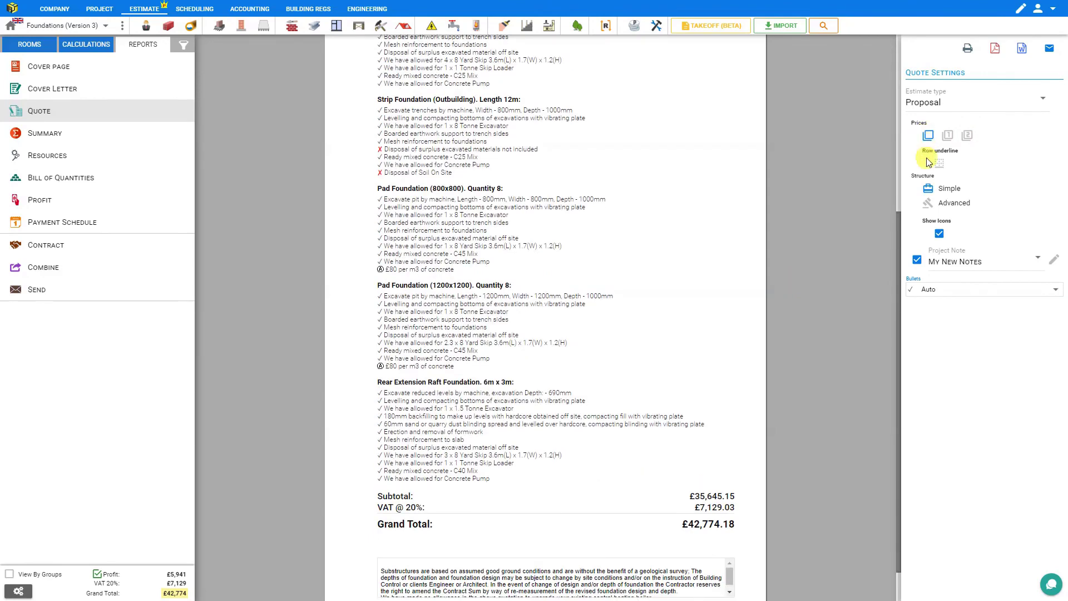
click(929, 206)
scroll(865, 213, down, 2)
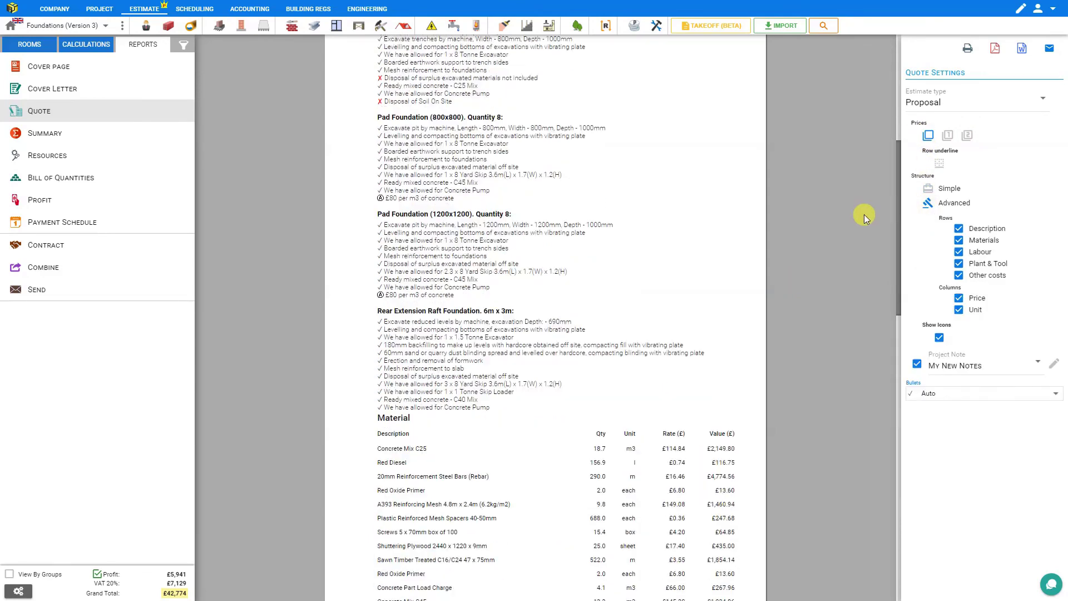
click(959, 230)
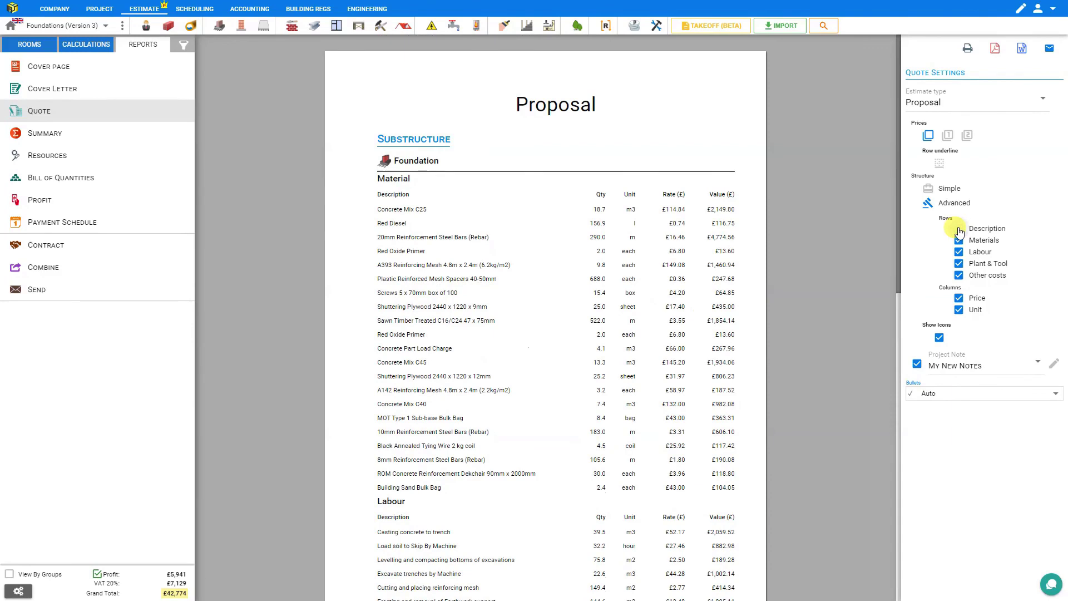
click(959, 229)
click(959, 240)
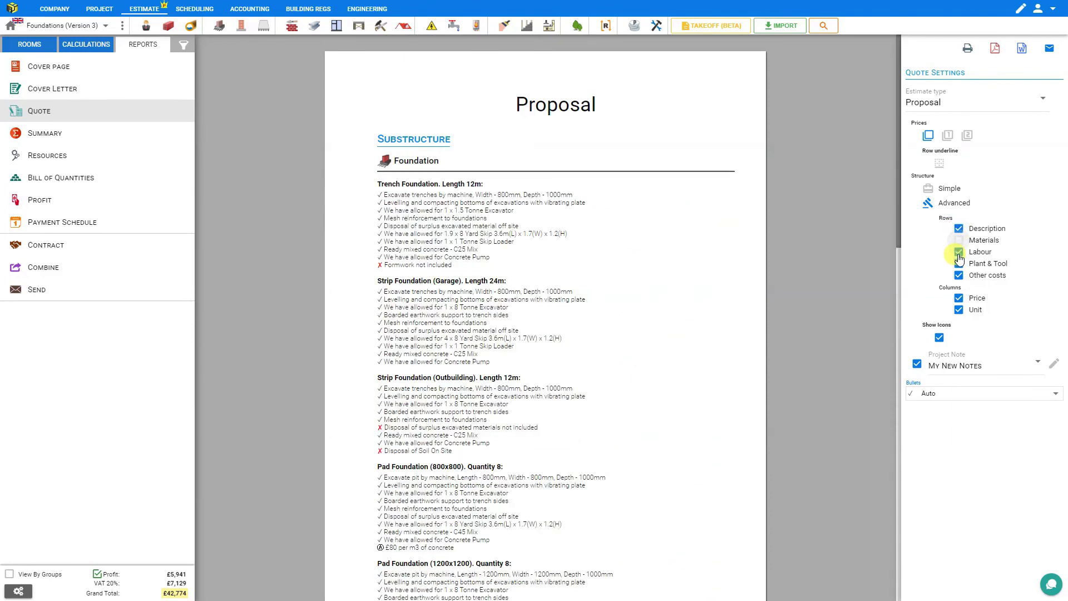
click(959, 252)
click(960, 264)
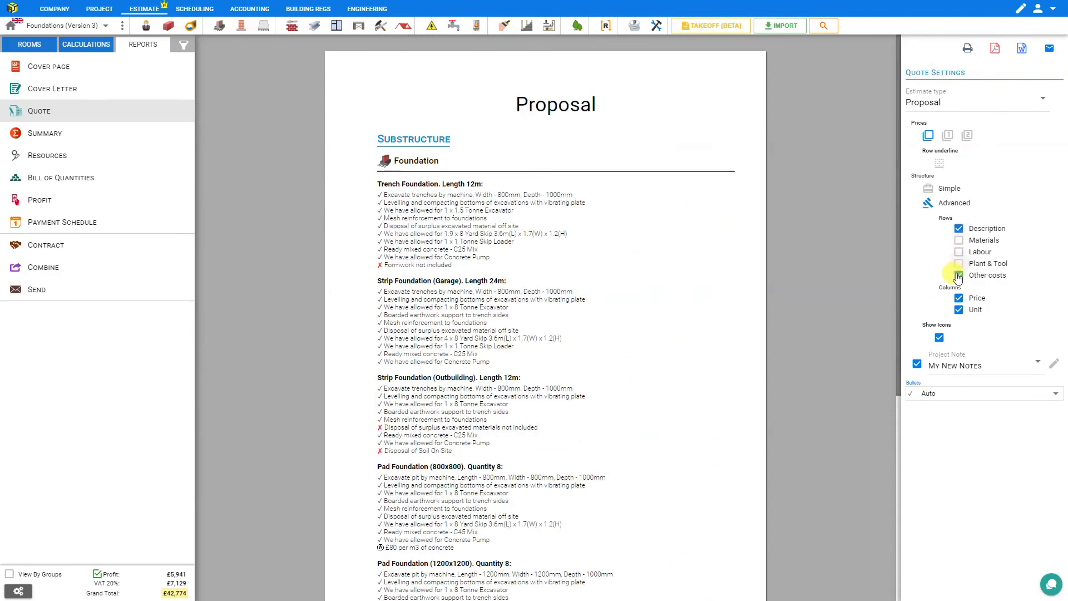
click(959, 276)
click(959, 263)
click(959, 252)
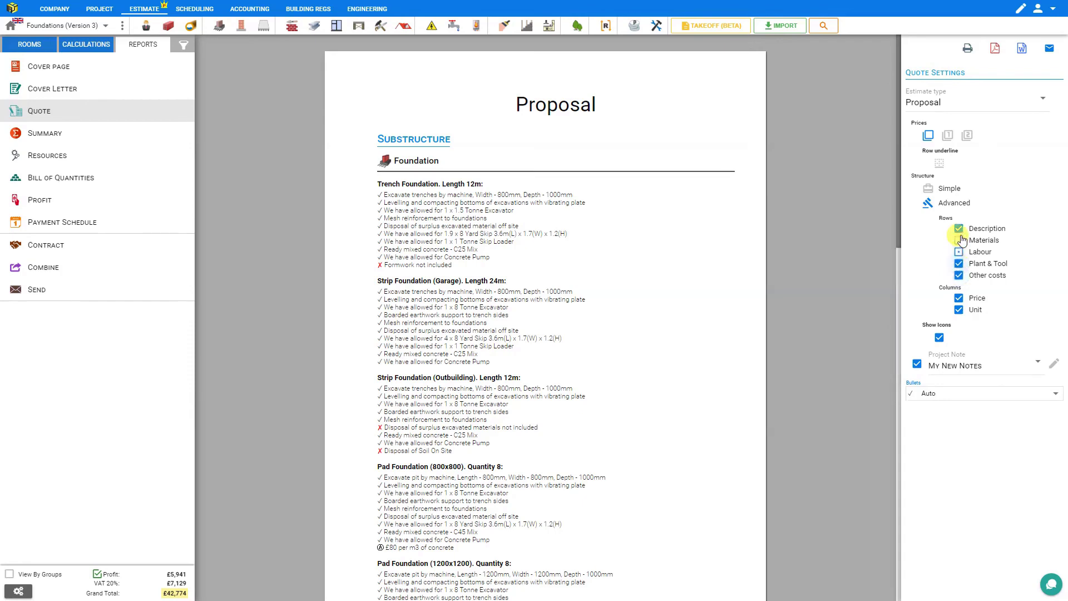
click(959, 240)
scroll(863, 266, down, 15)
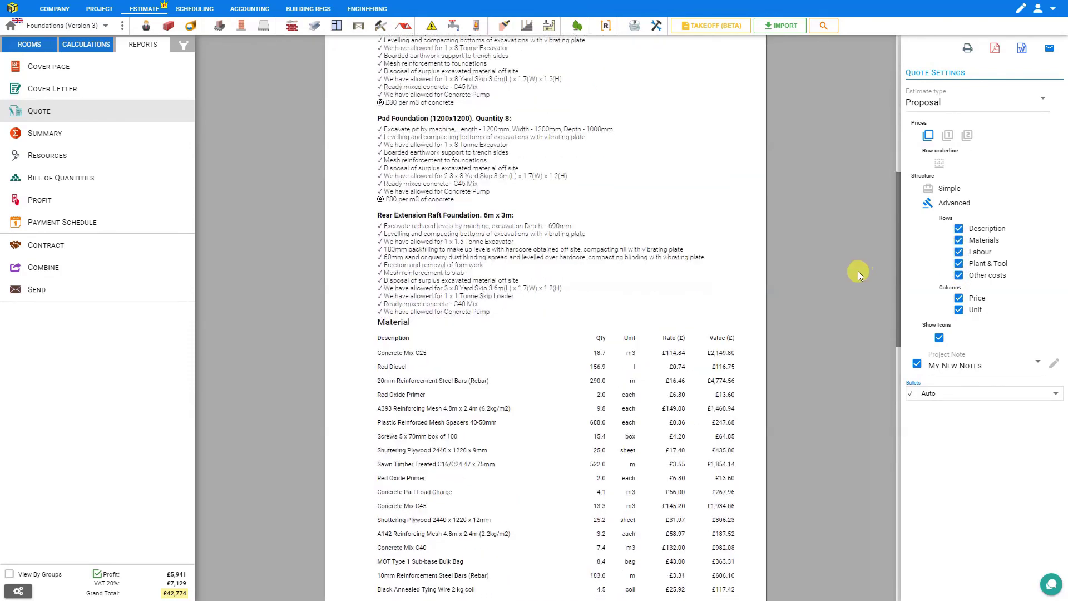
click(959, 299)
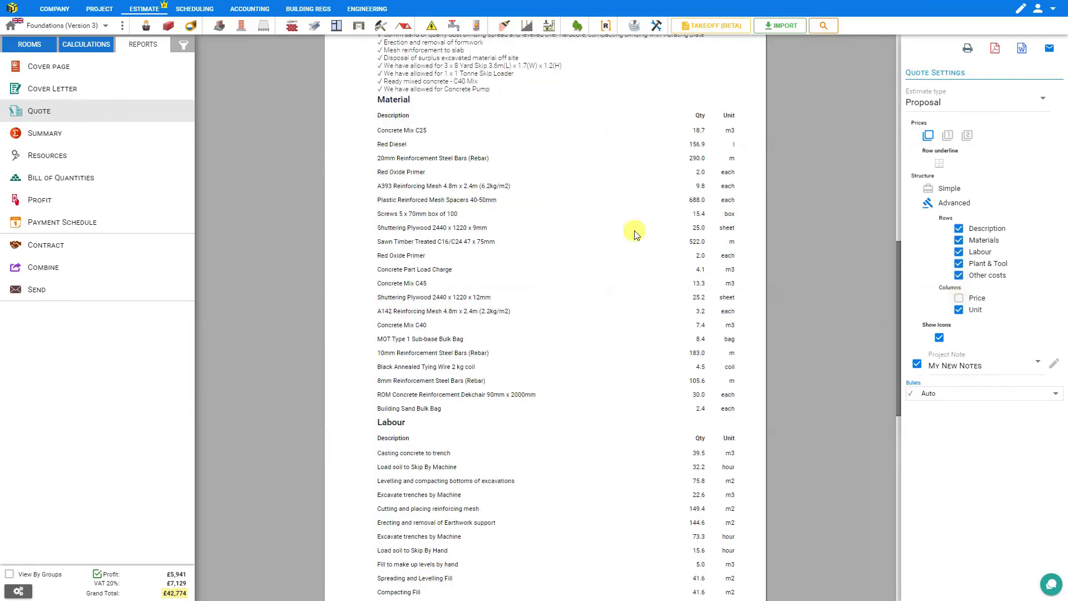
click(959, 299)
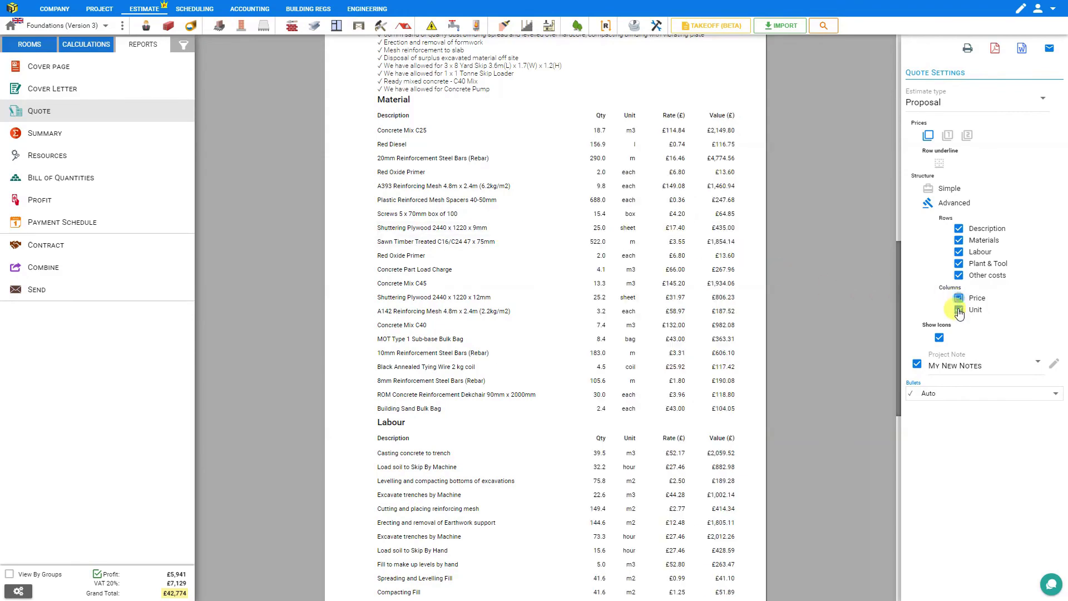
click(959, 311)
click(959, 310)
click(942, 190)
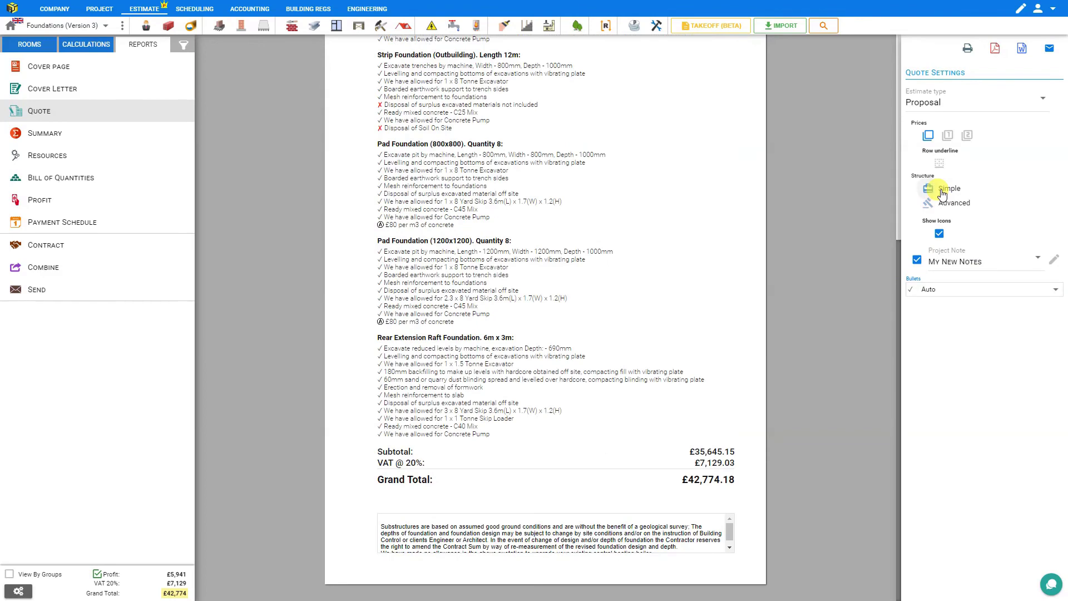
Add the Finishes smooth plaster note to the quote and change item bullets to Arrow.
click(727, 530)
click(457, 233)
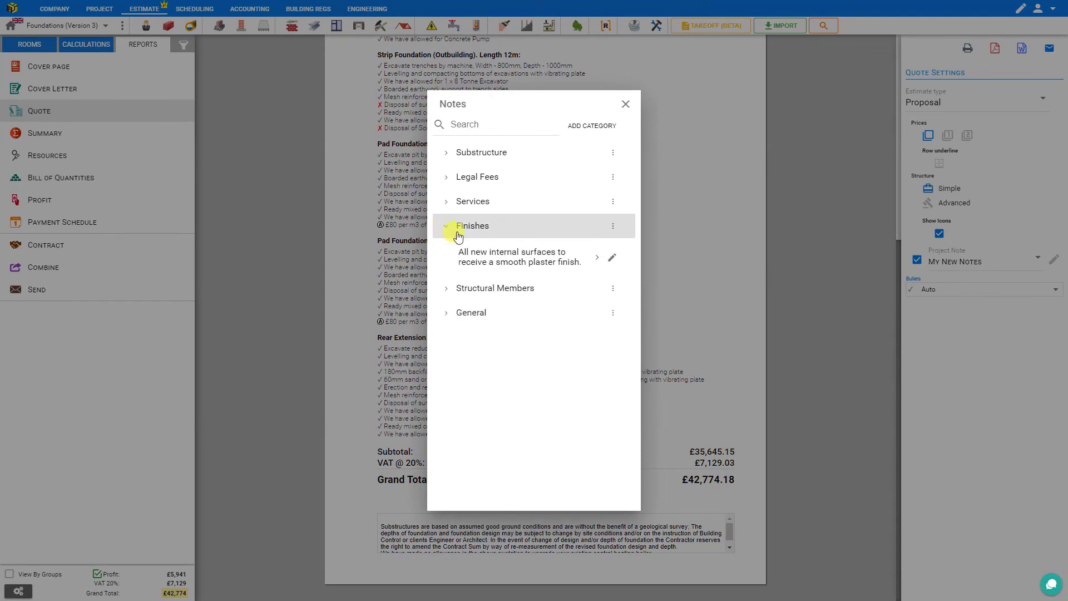
click(529, 262)
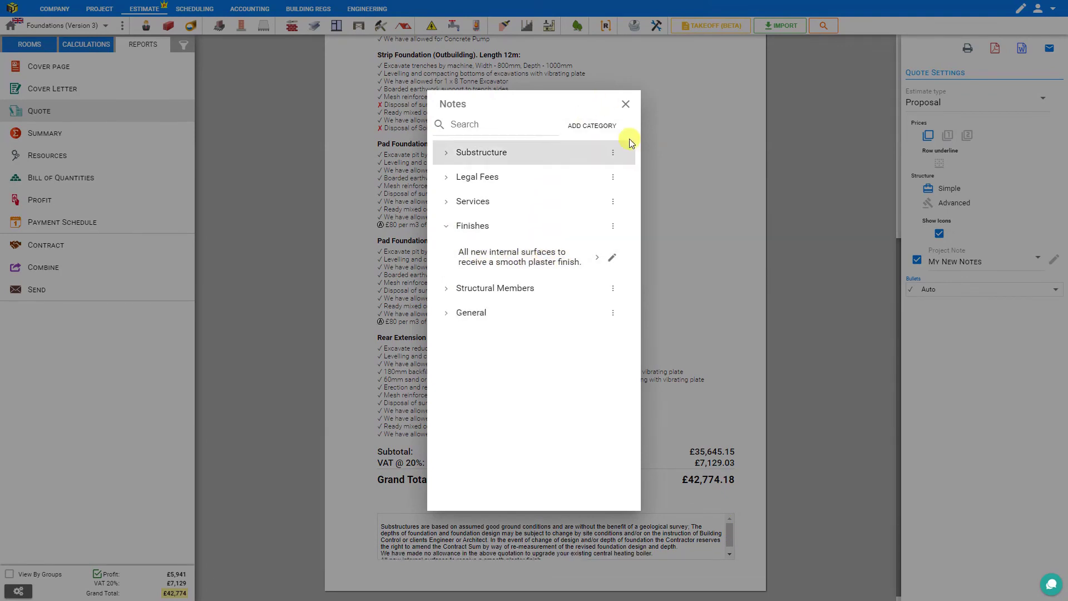
click(625, 105)
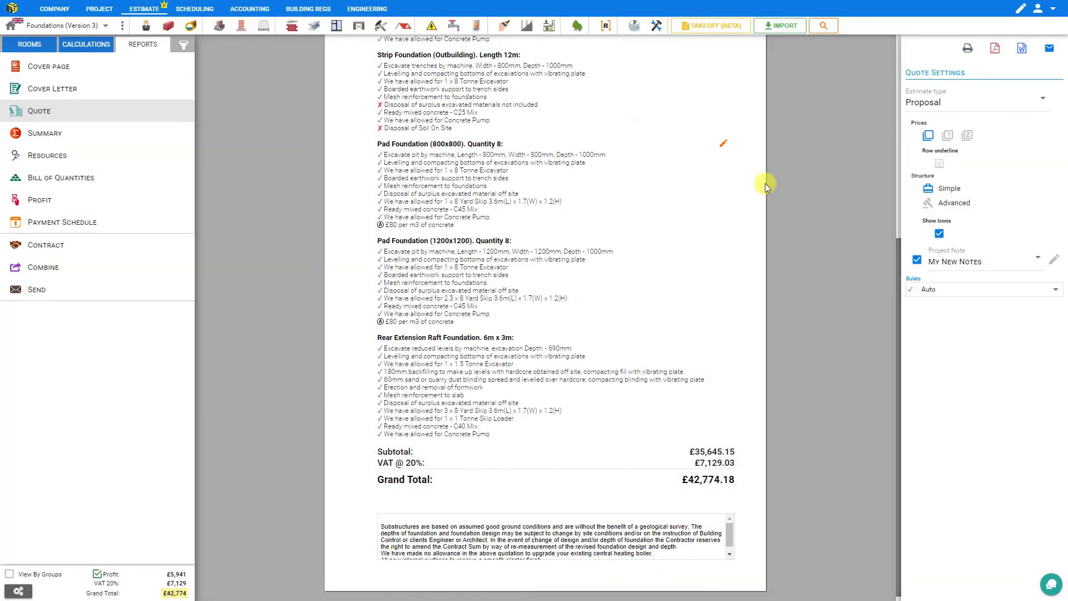
click(1055, 292)
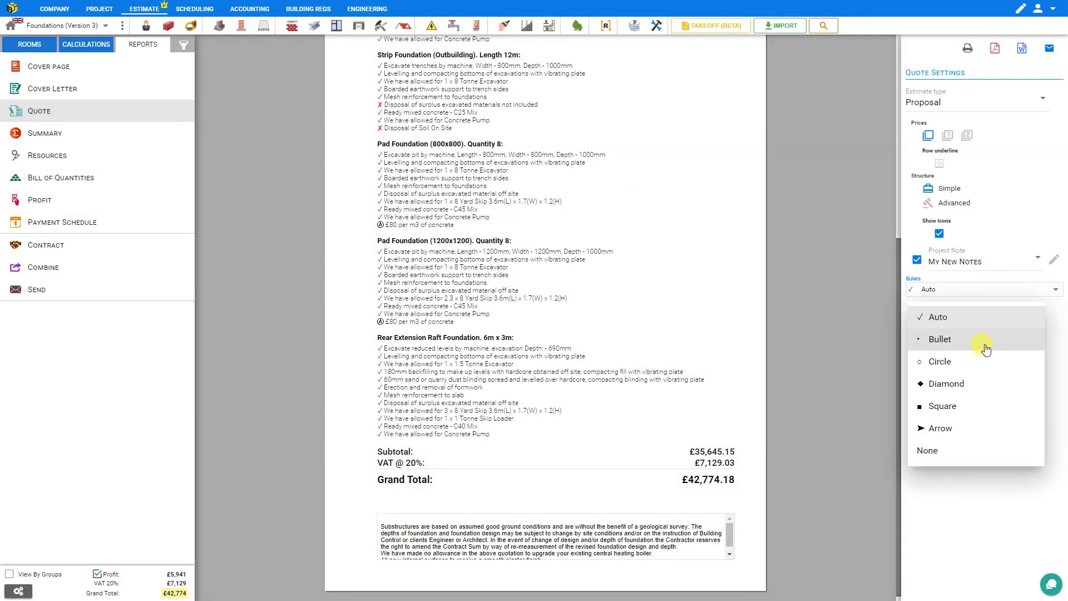
click(955, 426)
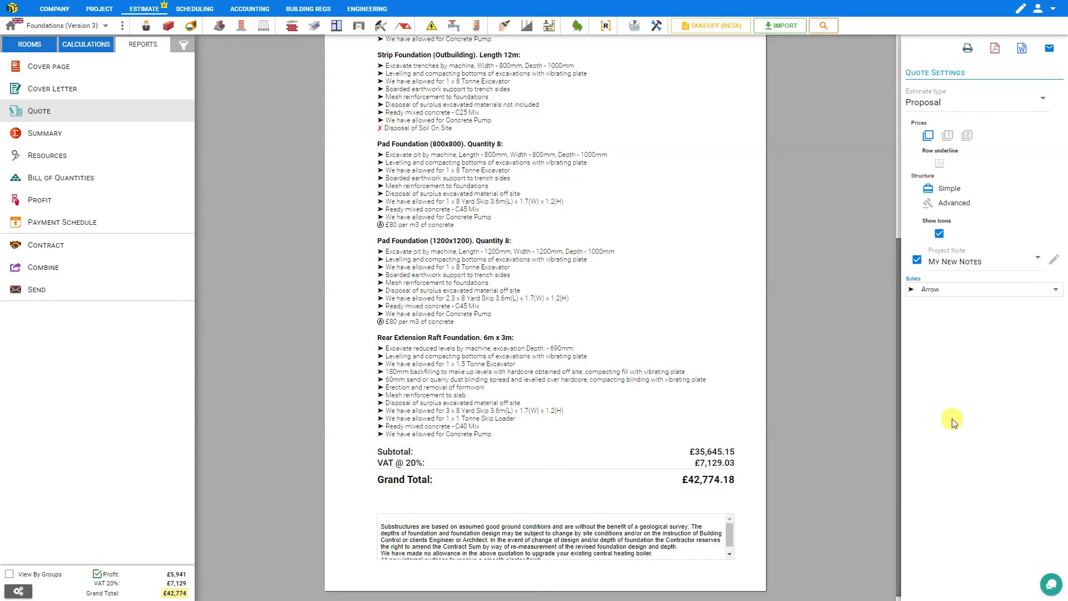
click(971, 49)
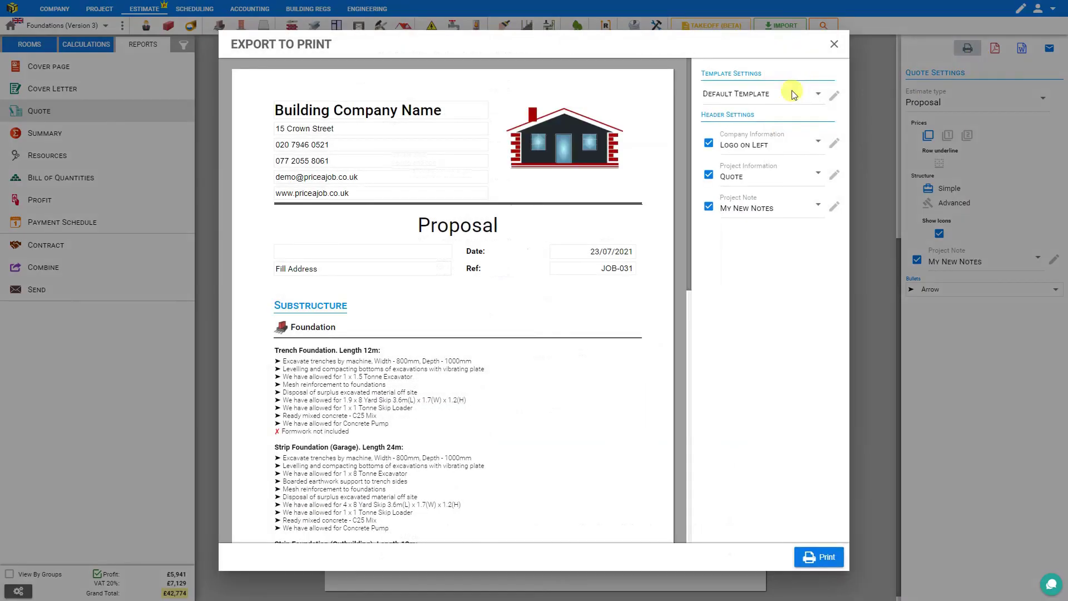
click(856, 44)
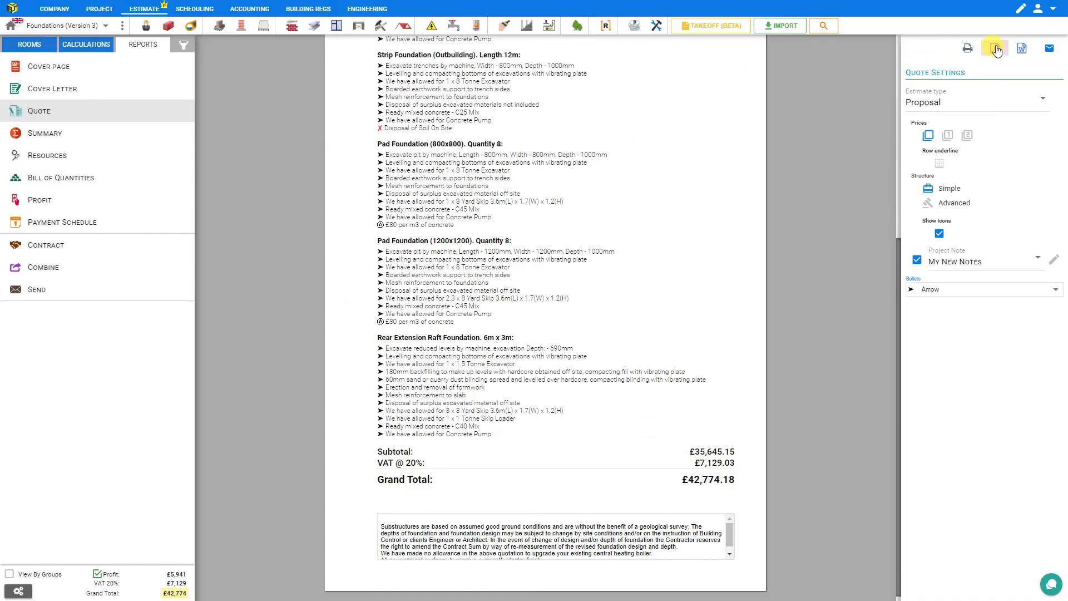
click(996, 49)
click(831, 41)
click(1022, 51)
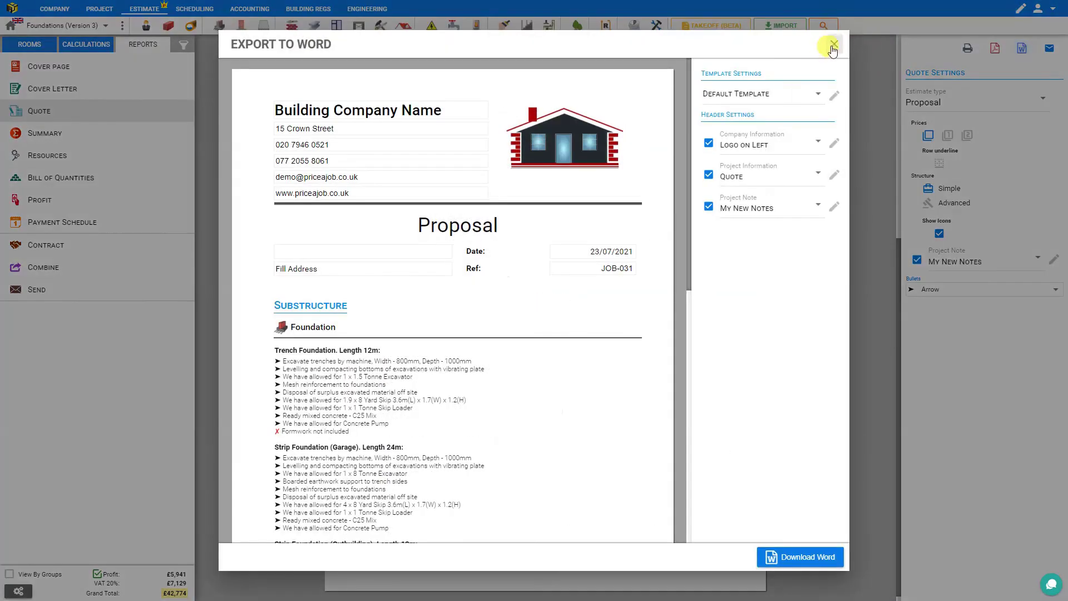
click(896, 44)
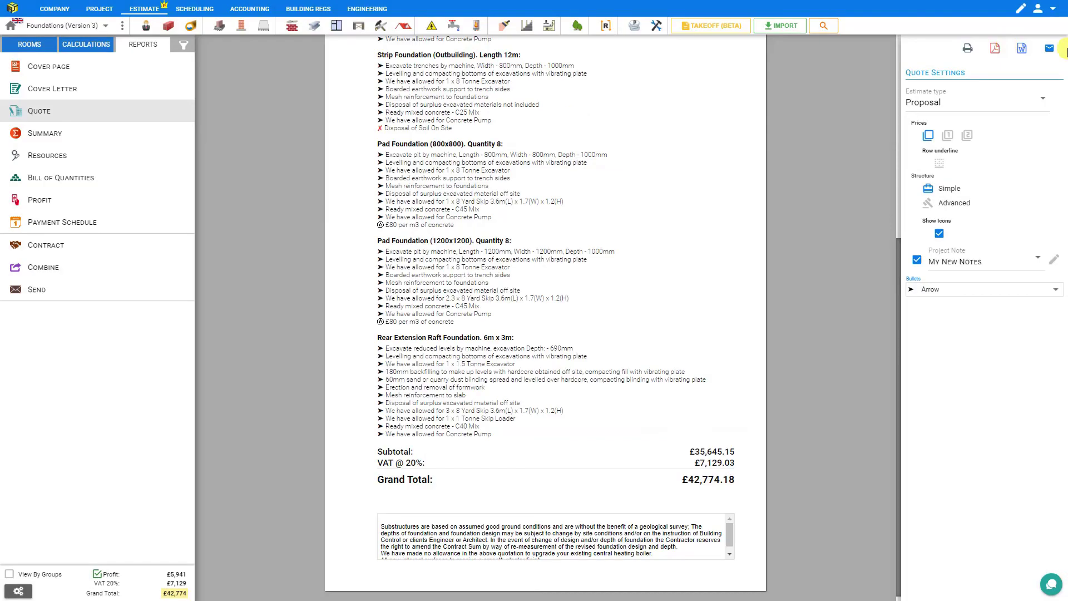
click(1050, 52)
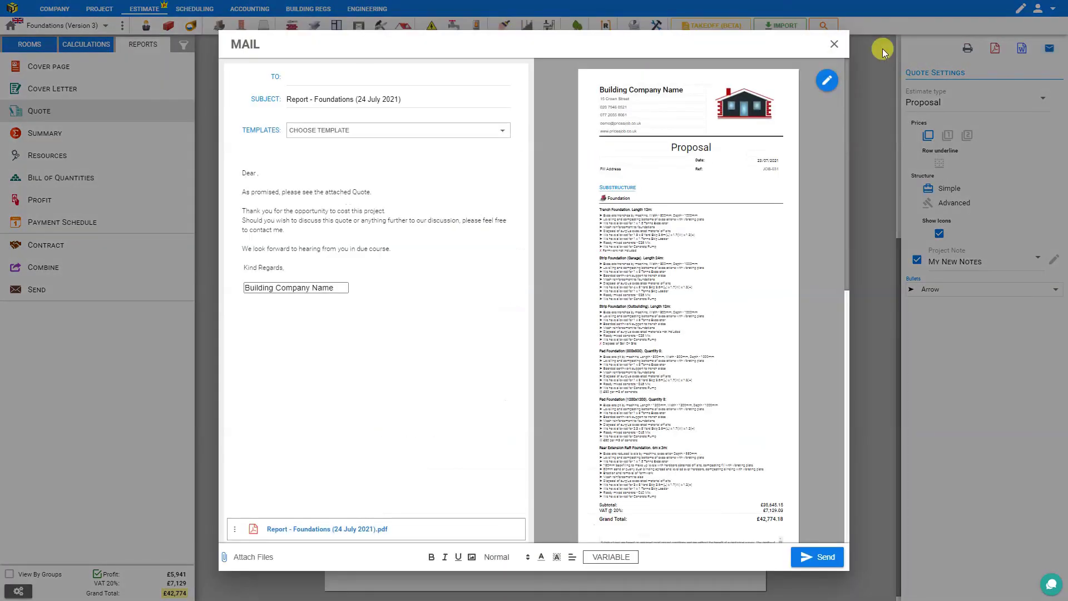
click(835, 45)
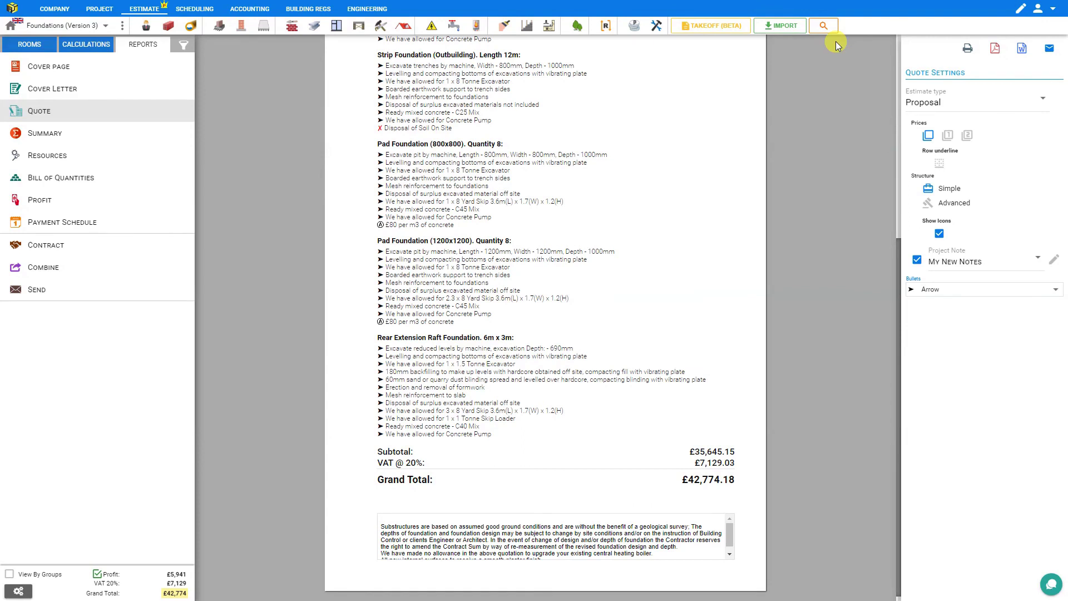